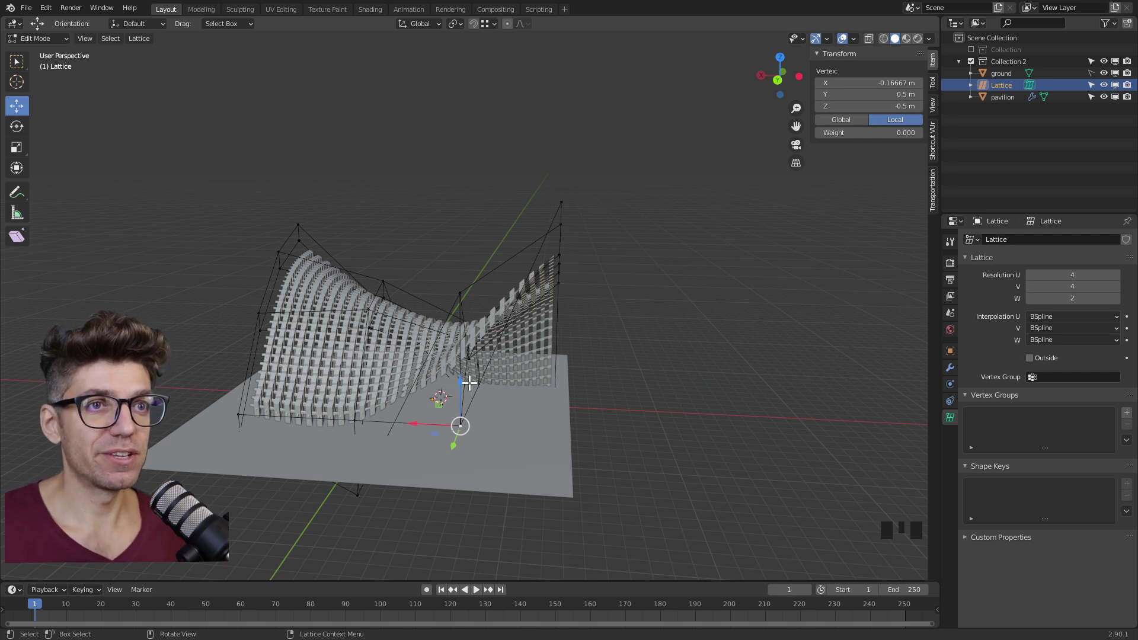
Raise one lattice control point, then bring it back down to about -2.3 m to re-bend the canopy
left_click_drag(456, 381, 475, 168)
left_click_drag(460, 122, 457, 337)
middle_click_drag(457, 338, 448, 305)
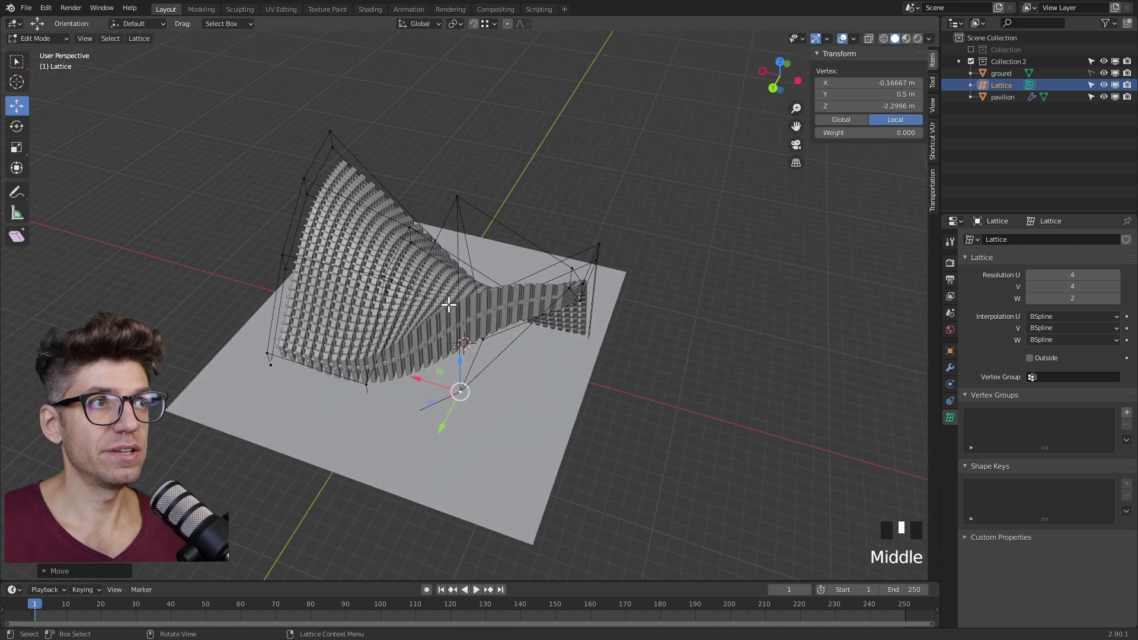
left_click(780, 62)
scroll(552, 174, "down", 1)
scroll(553, 173, "down", 1)
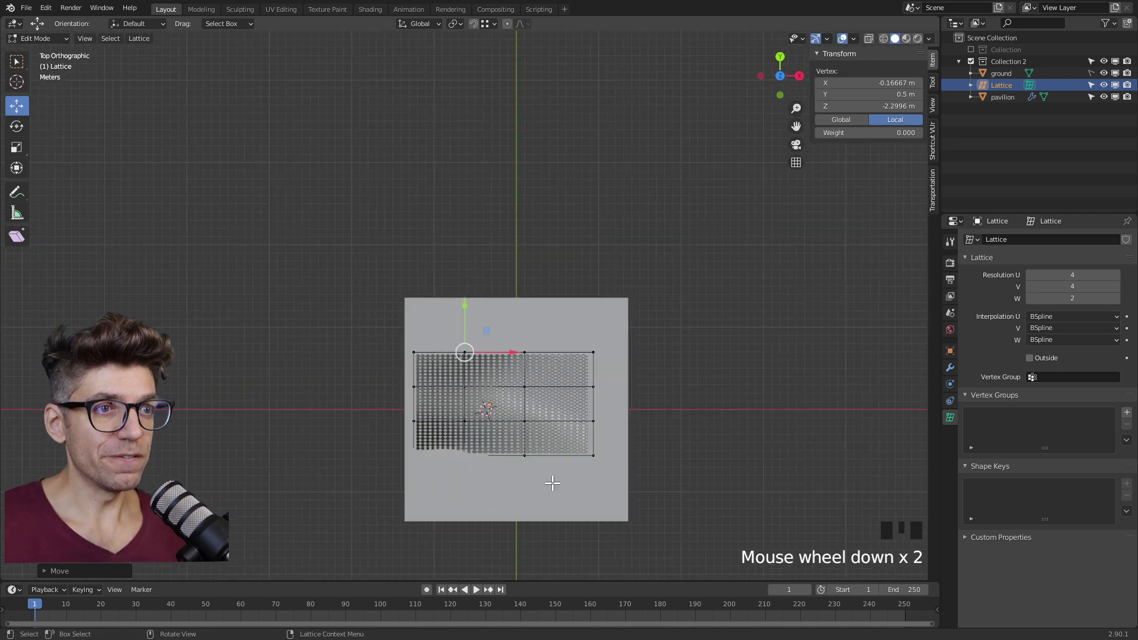
scroll(506, 422, "up", 6)
middle_click_drag(527, 521, 393, 272, "shift")
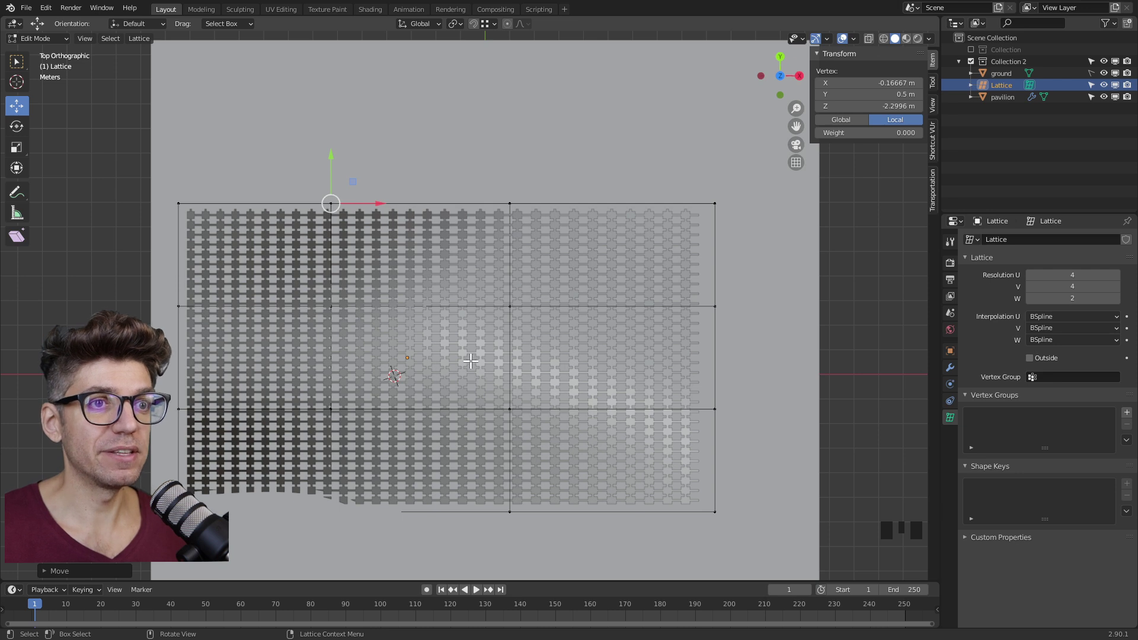
scroll(470, 361, "up", 5)
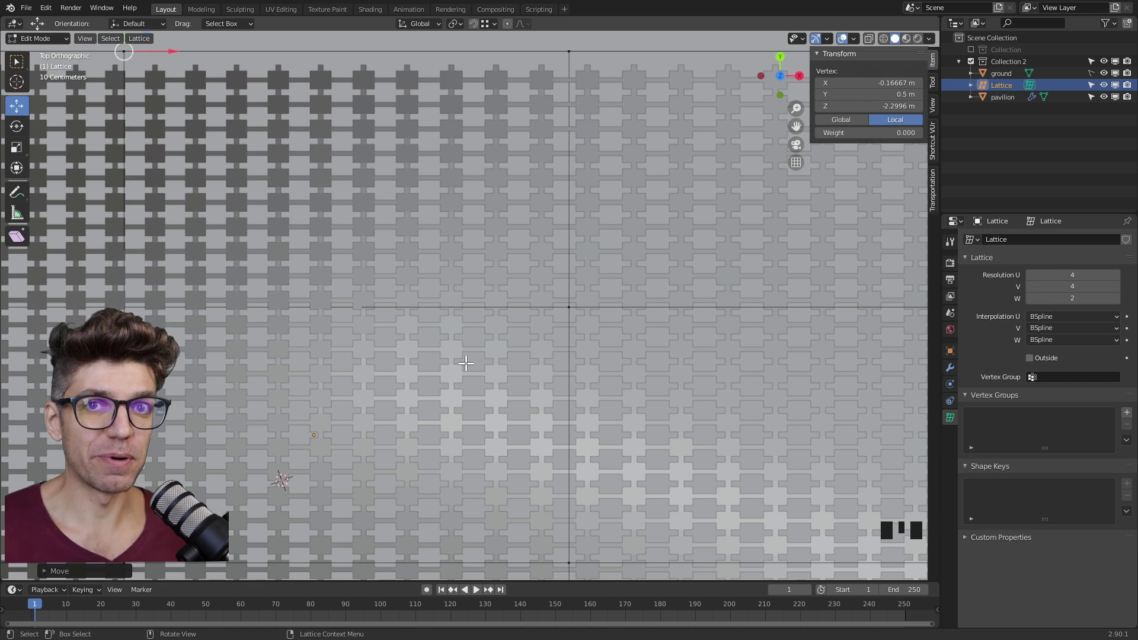
middle_click_drag(459, 280, 411, 215)
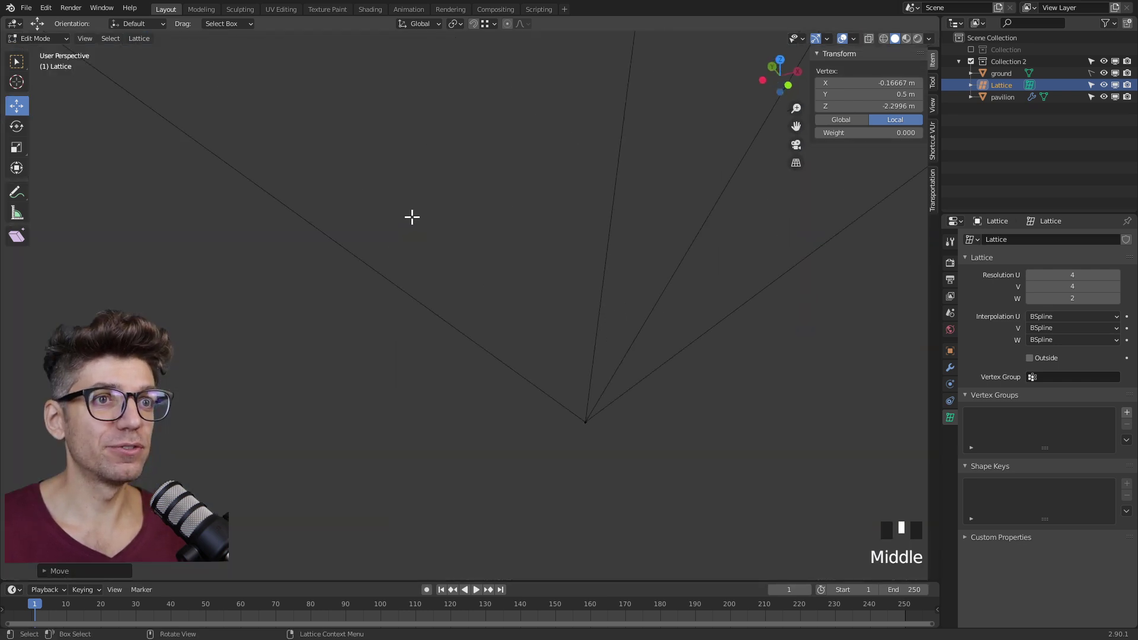
scroll(397, 237, "down", 10)
scroll(427, 285, "up", 5)
middle_click_drag(441, 310, 426, 298)
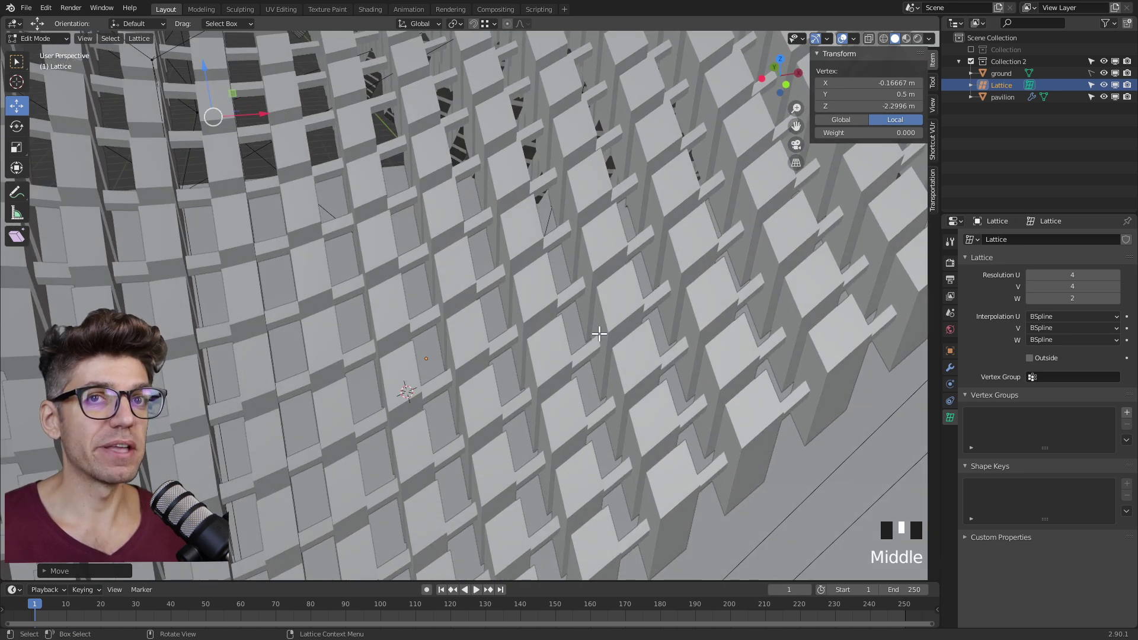
scroll(592, 337, "down", 7)
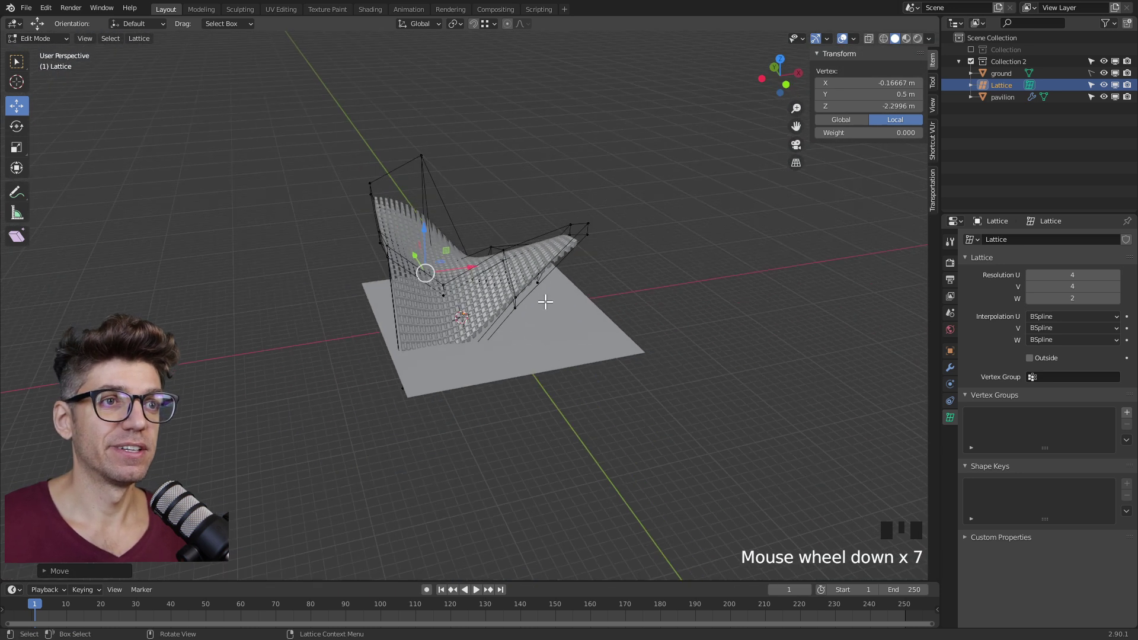
scroll(542, 296, "up", 6)
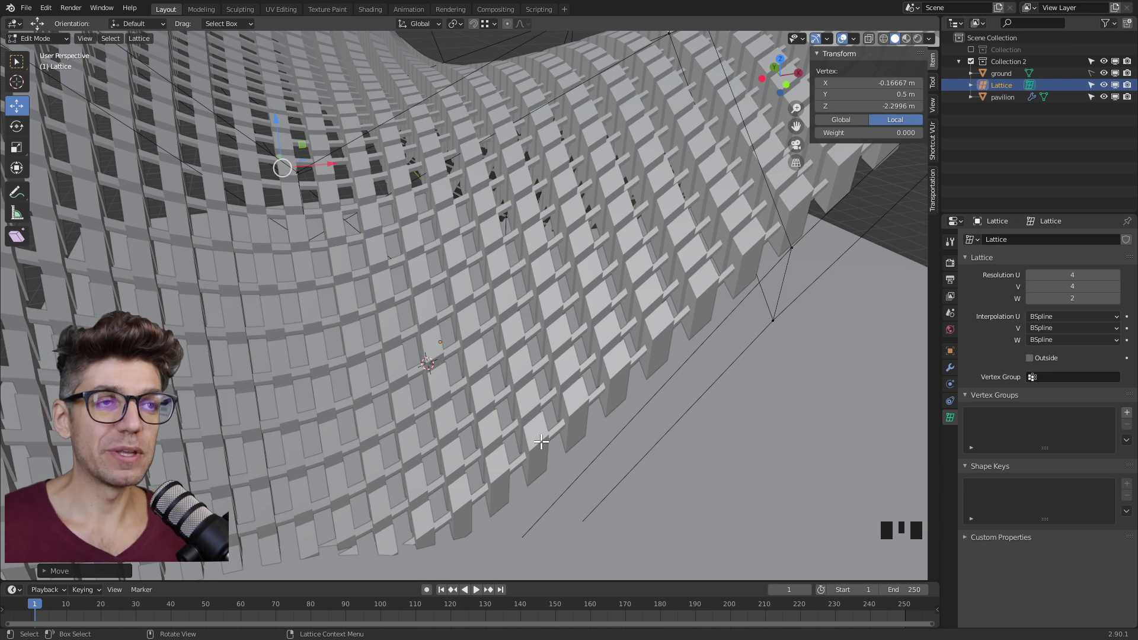
scroll(541, 441, "down", 3)
middle_click_drag(545, 414, 399, 361)
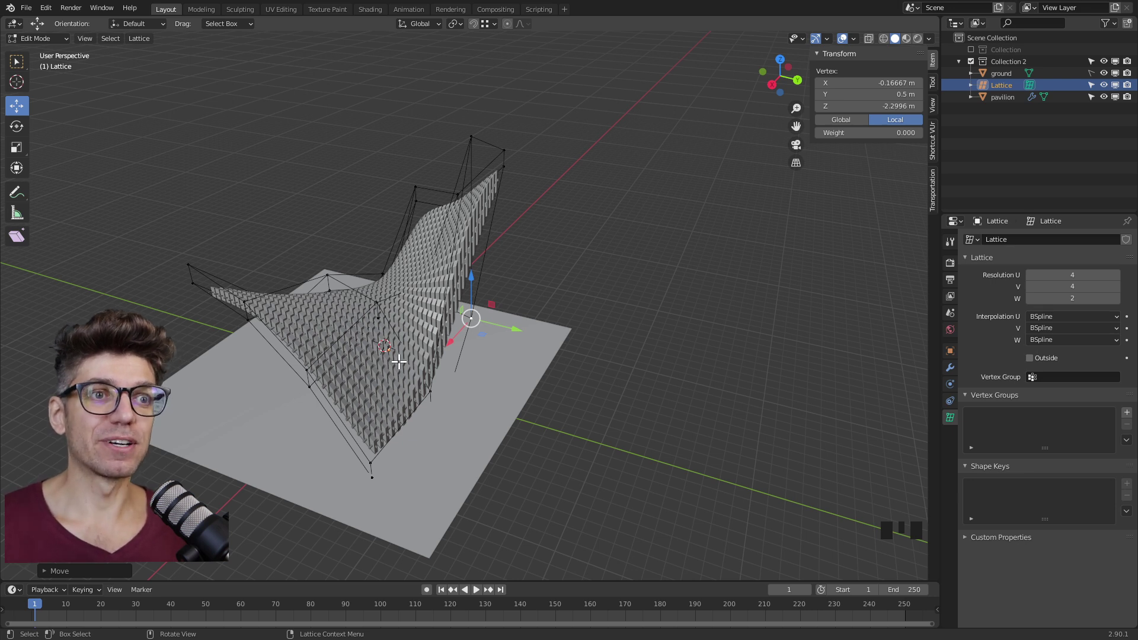
mouse_move(398, 361)
middle_mouse_down()
mouse_move(271, 375)
mouse_move(410, 369)
middle_mouse_up()
Select a group of lattice points plus a corner pair, move them vertically, then undo that move
scroll(409, 368, "down", 1)
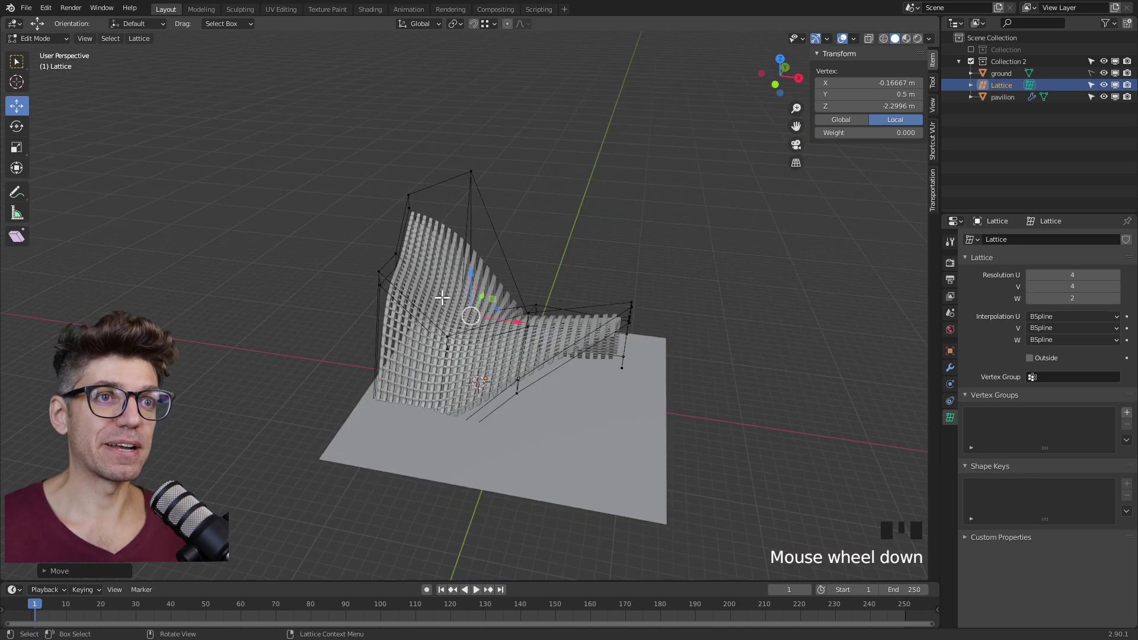
scroll(442, 298, "up", 4)
scroll(290, 239, "down", 1)
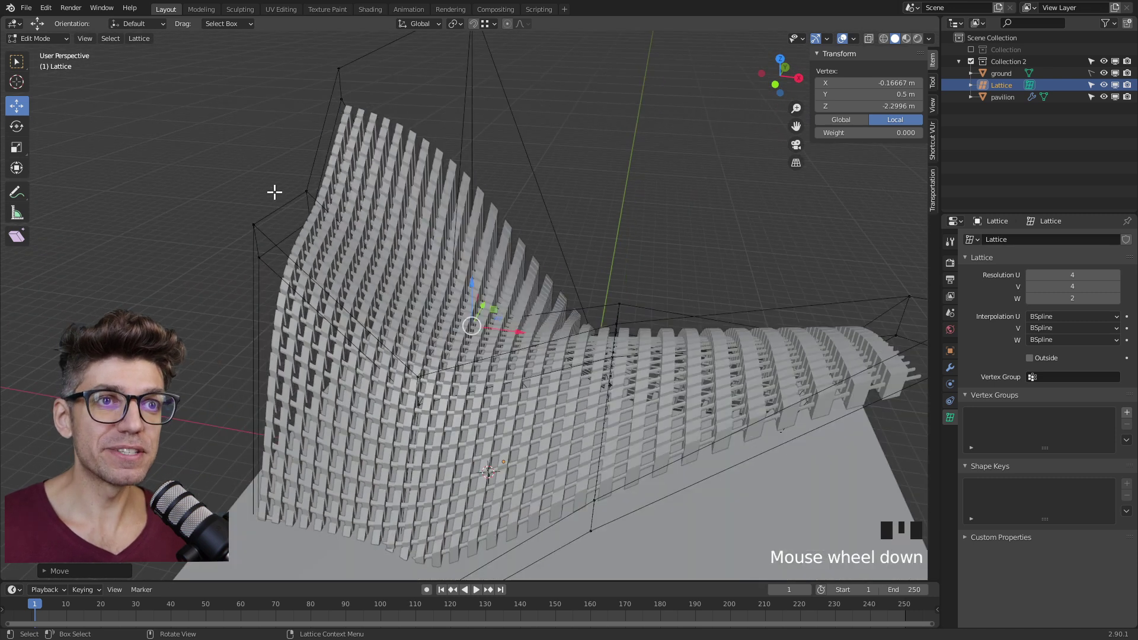
left_click_drag(270, 171, 359, 245)
middle_click_drag(348, 225, 315, 438, "shift")
left_click(299, 502)
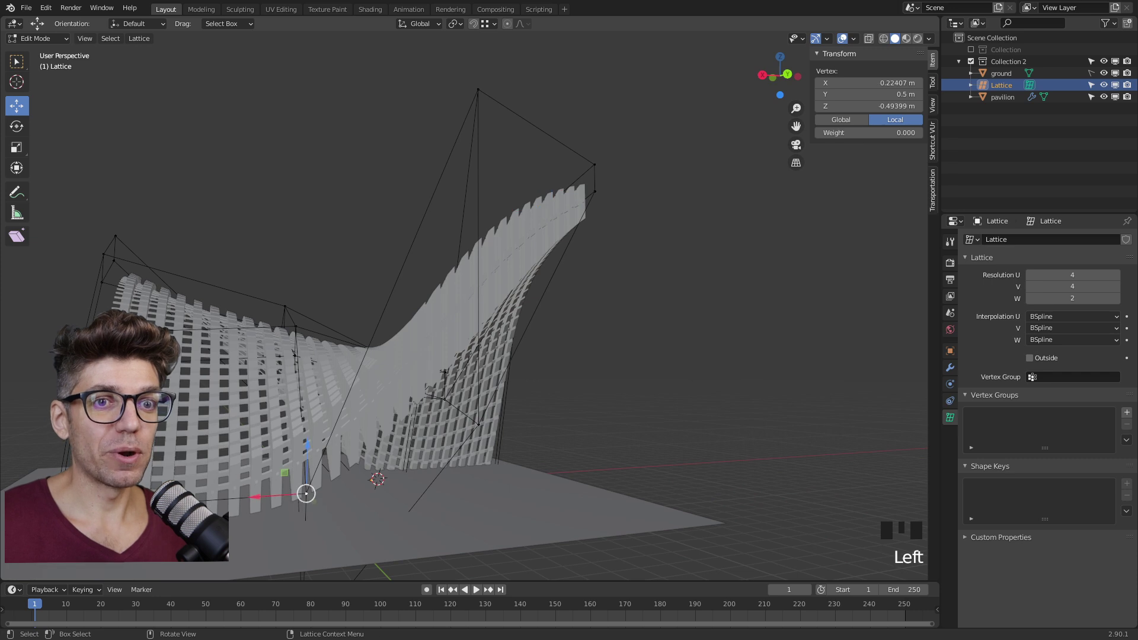
left_click(305, 495, "shift")
left_click_drag(187, 457, 259, 345)
scroll(259, 344, "down", 3)
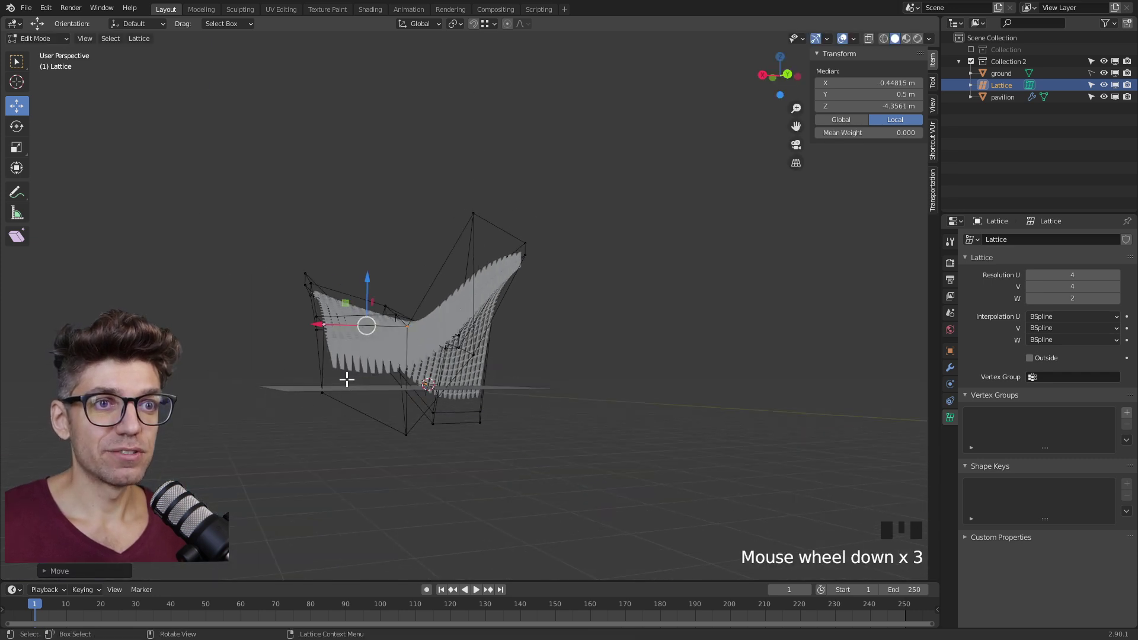
middle_click_drag(347, 379, 297, 411)
key("ctrl+z")
Raise the selected lattice points in several vertical moves, checking the bend from different angles
scroll(384, 372, "up", 2)
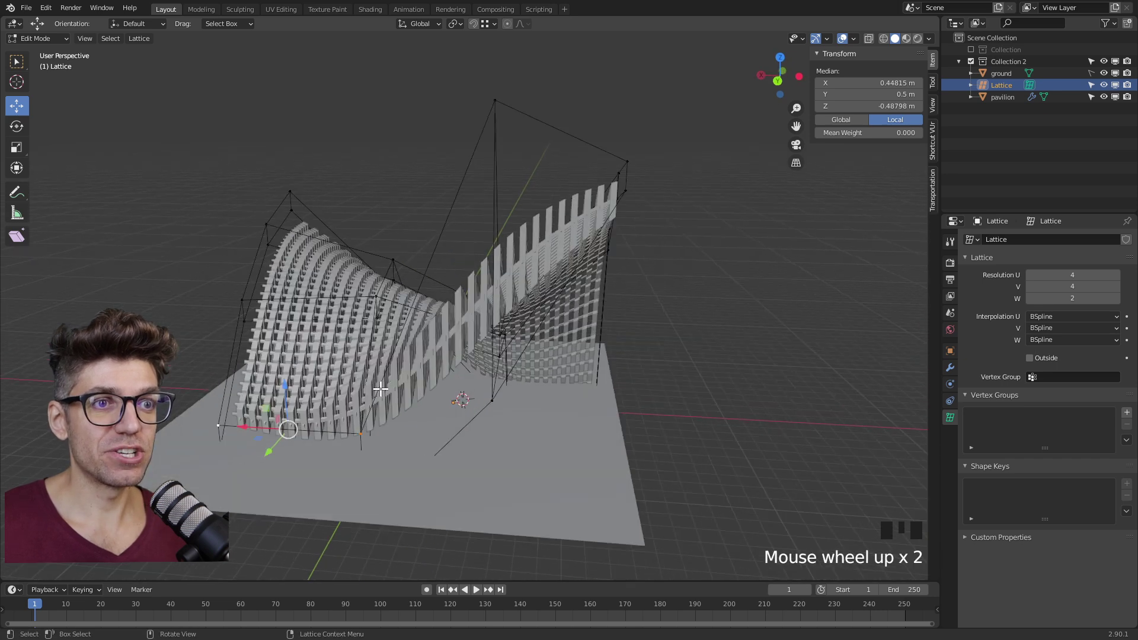
middle_click_drag(385, 372, 285, 403)
left_click_drag(285, 375, 281, 336)
middle_click_drag(302, 443, 306, 329, "shift")
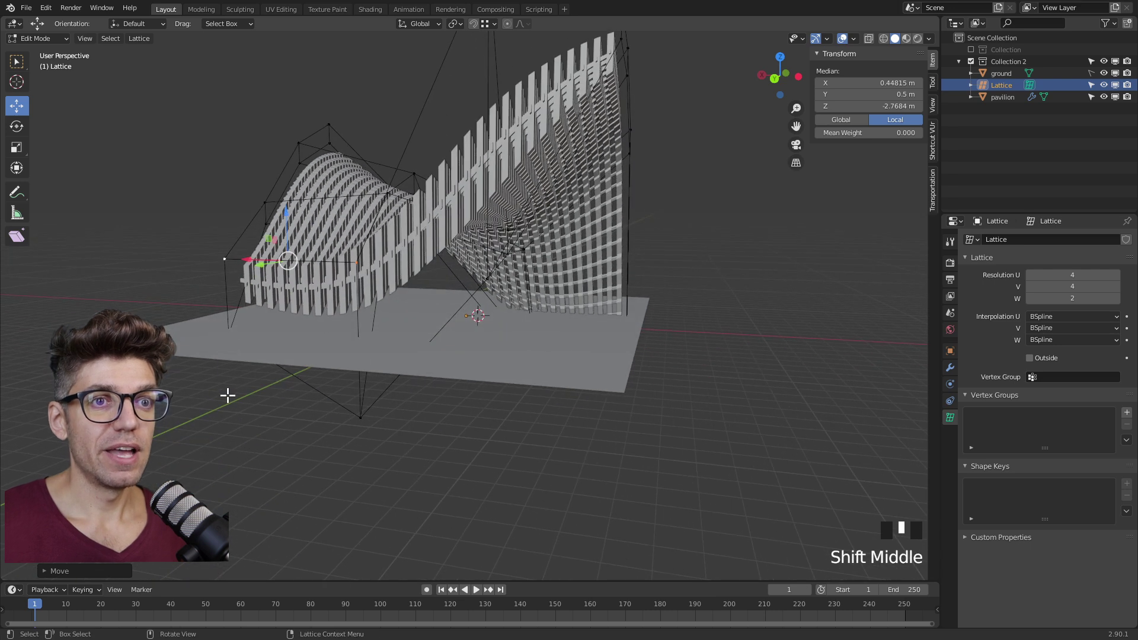
left_click_drag(287, 252, 351, 423)
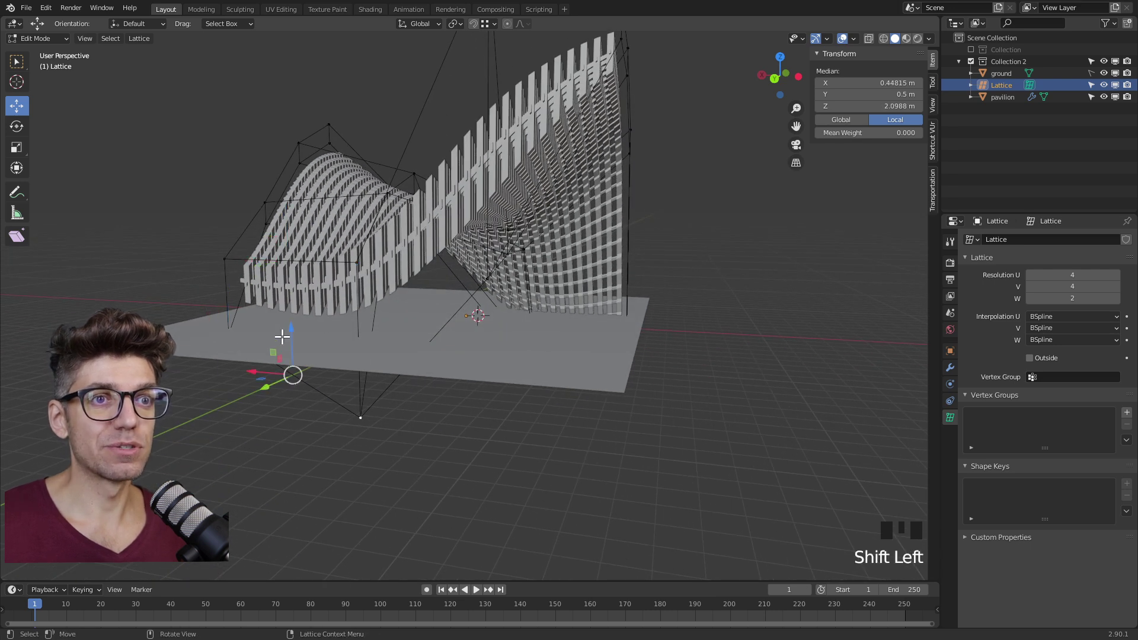
left_click_drag(290, 325, 296, 386)
middle_click_drag(296, 386, 301, 254)
Select two more lattice control points and move them vertically
left_click(188, 195)
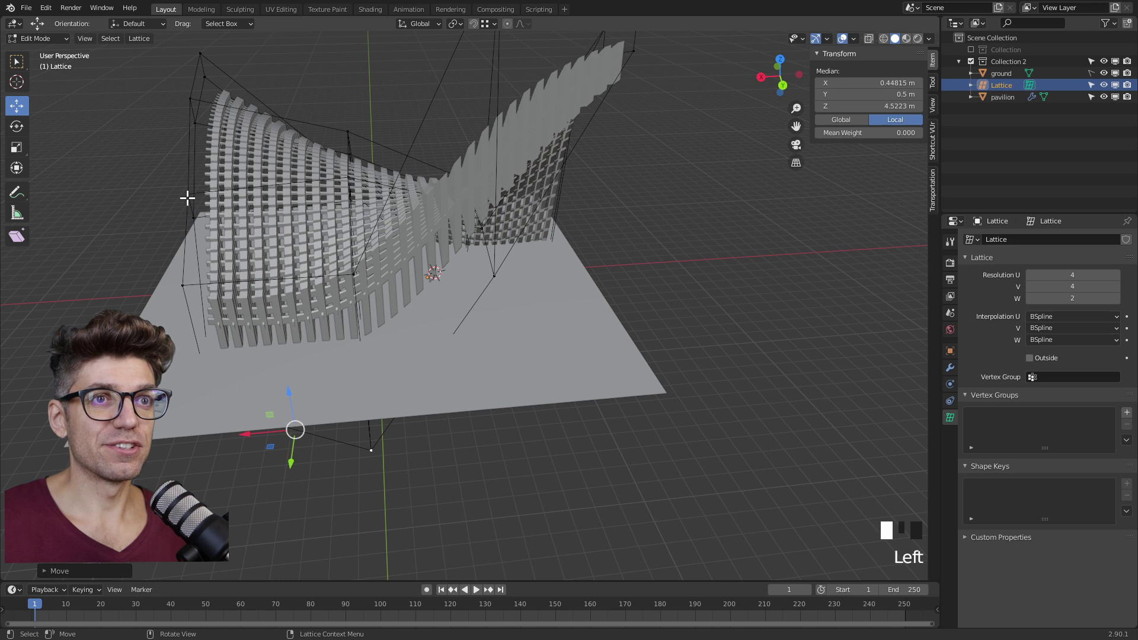
left_click(350, 178, "shift")
middle_click_drag(351, 179, 279, 127)
left_click_drag(264, 129, 274, 84)
middle_click_drag(275, 84, 415, 237)
middle_click_drag(415, 237, 541, 402, "shift")
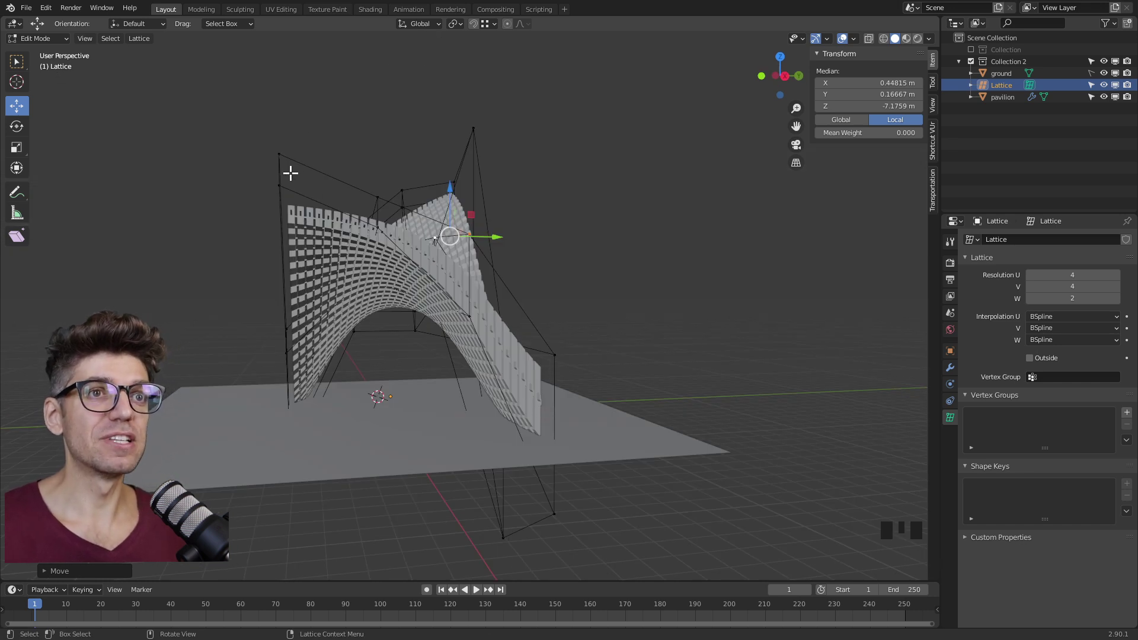
Lift the two top-left lattice points
left_click(280, 156)
left_click(279, 186, "shift")
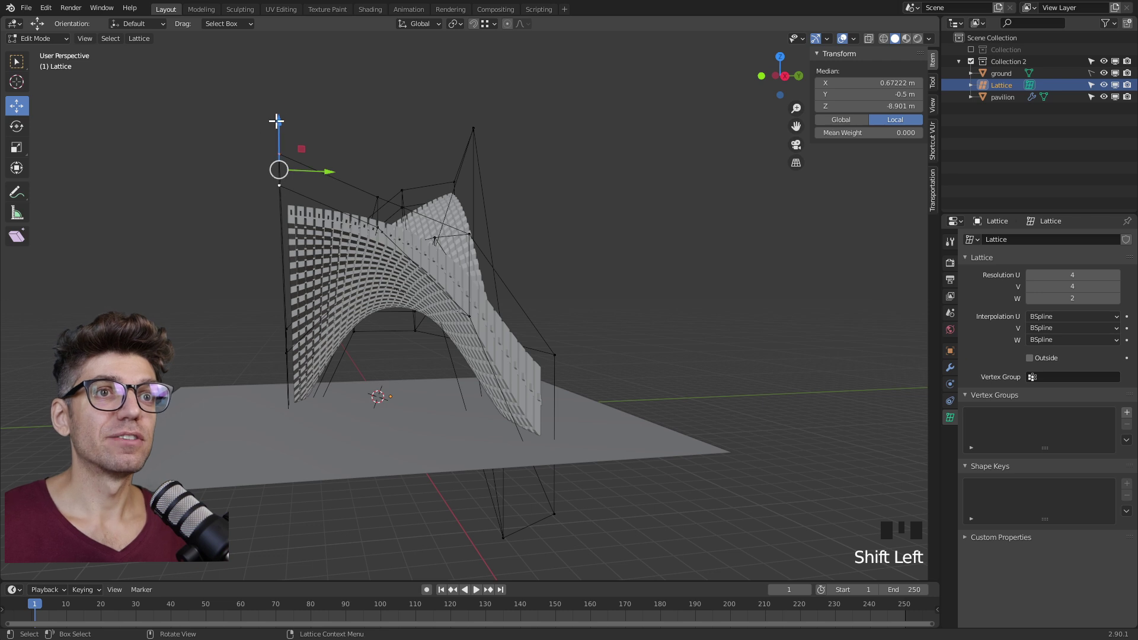
mouse_move(279, 121)
left_mouse_down()
mouse_move(278, 93)
mouse_move(292, 114)
left_mouse_up()
middle_click_drag(292, 114, 308, 376, "shift")
Raise a lower lattice point and lower the top lattice point
scroll(340, 346, "down", 2)
scroll(469, 348, "down", 1)
left_click(454, 261)
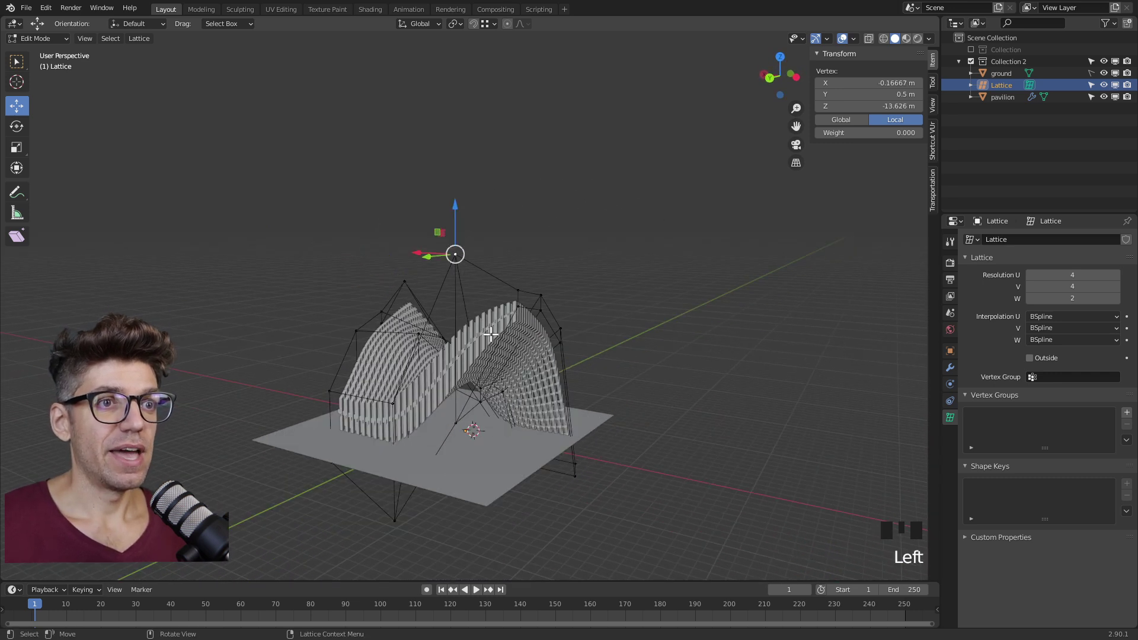
left_click(455, 424)
left_click_drag(458, 384, 456, 355)
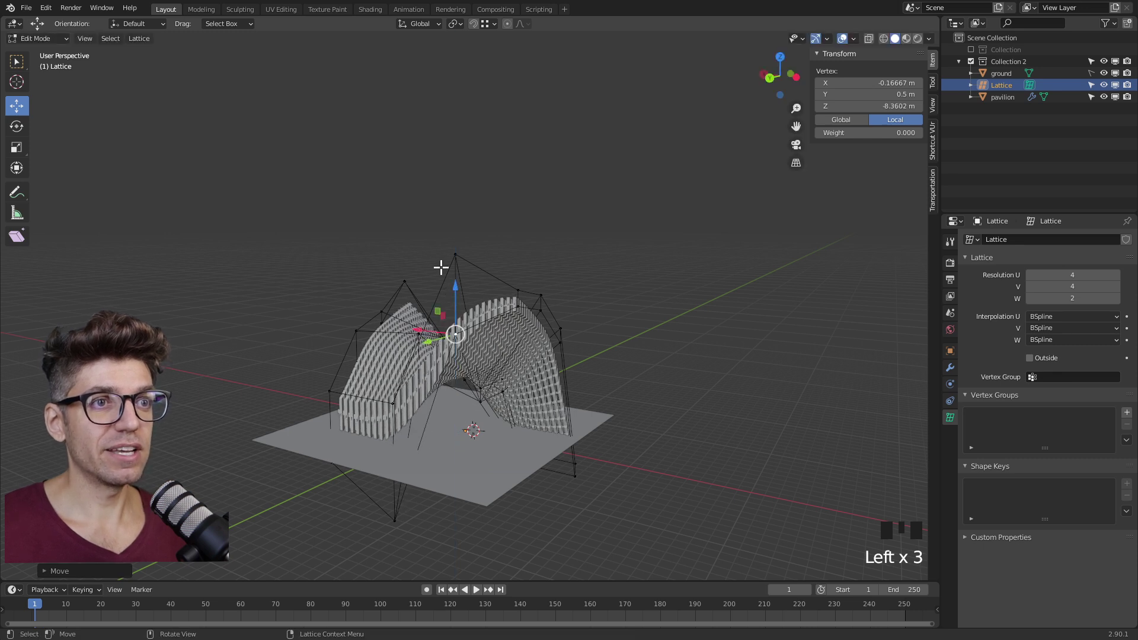
left_click(450, 244)
left_click_drag(458, 198, 515, 270)
Raise the top-right pair of lattice points slightly
left_click(517, 290)
left_click(518, 289, "shift")
left_click(538, 298)
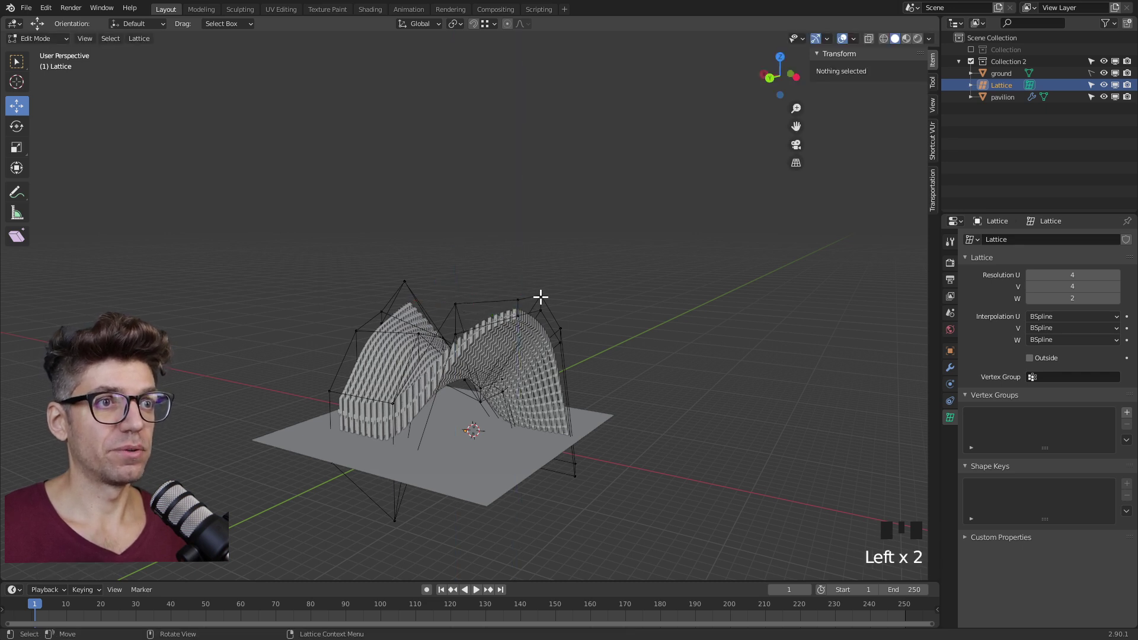
left_click(539, 292)
left_click(512, 297, "shift")
left_click_drag(531, 254, 529, 274)
middle_click_drag(529, 274, 521, 427)
scroll(492, 374, "up", 5)
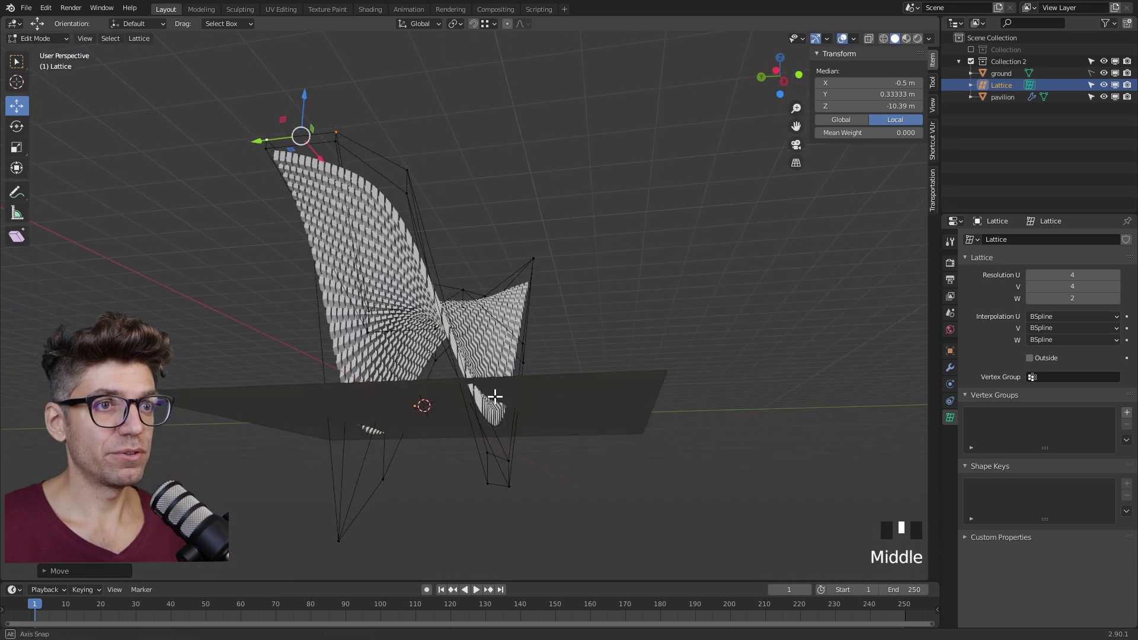
scroll(498, 462, "down", 3)
scroll(486, 431, "up", 2)
Move the two bottom lattice points vertically, then view the arch from low by the ground slab
left_click(490, 459)
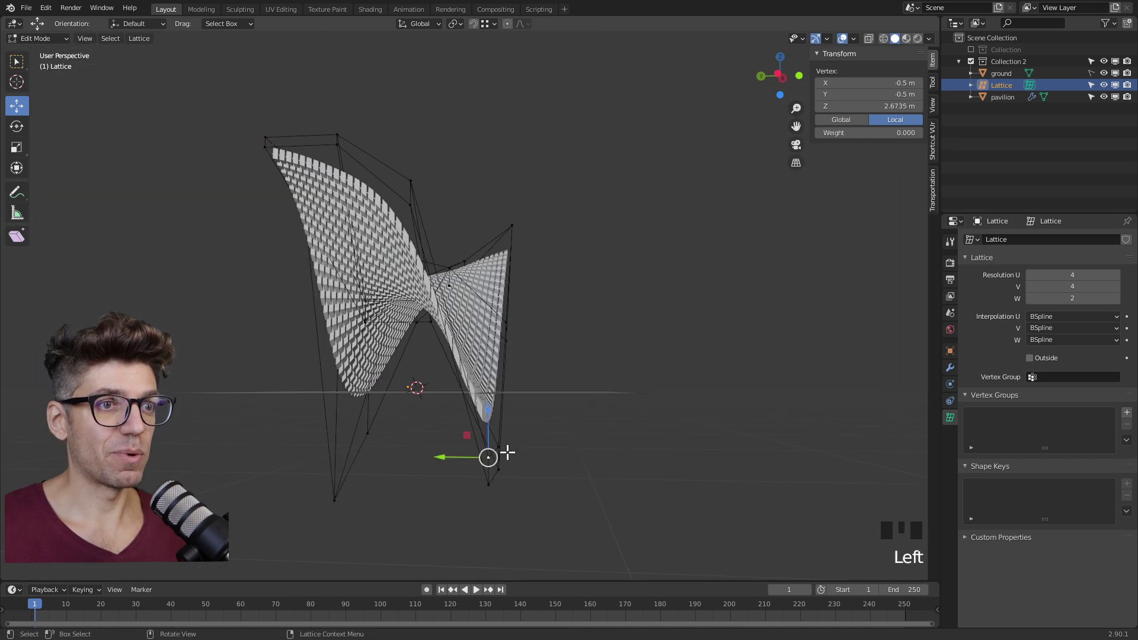
left_click(499, 448, "shift")
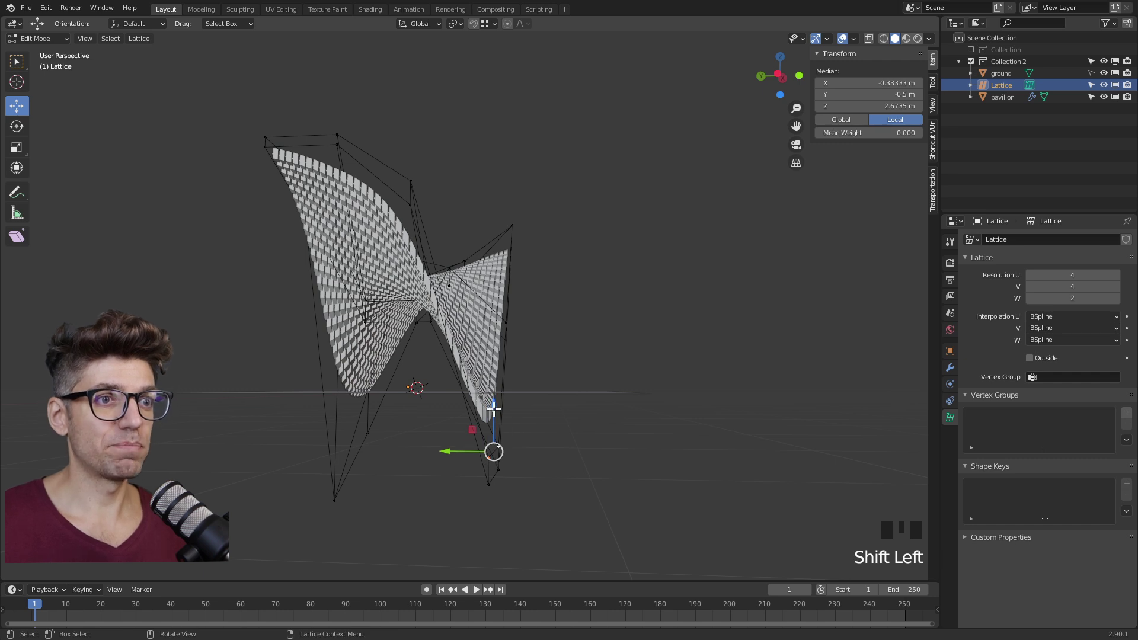
left_click_drag(493, 409, 505, 278)
left_click_drag(463, 505, 500, 533)
middle_click_drag(453, 444, 508, 401)
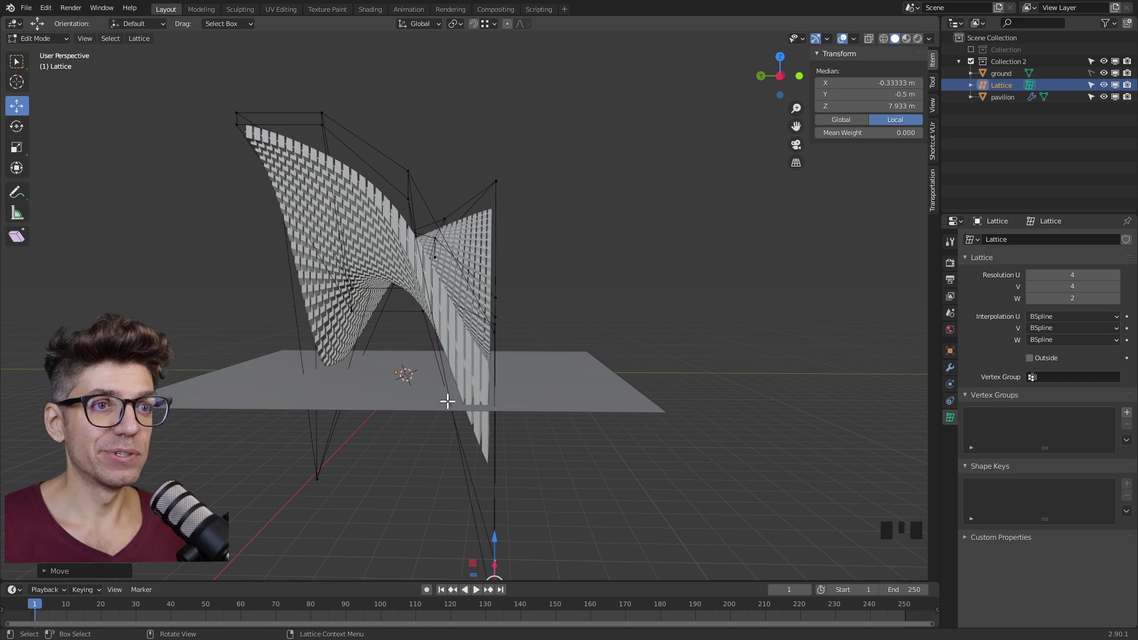
middle_click_drag(447, 399, 290, 325)
scroll(396, 318, "up", 4)
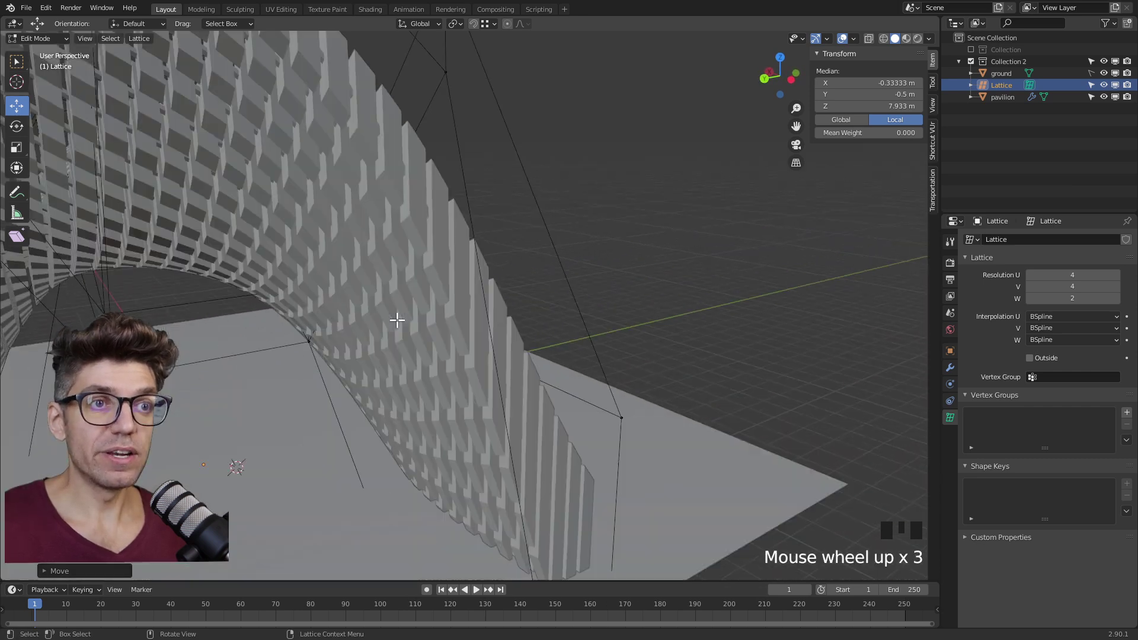
scroll(309, 380, "down", 2)
middle_click_drag(294, 386, 332, 385, "shift")
In Object Mode, add a plane on the ground slab and rotate it 90° about X upright
key("Tab")
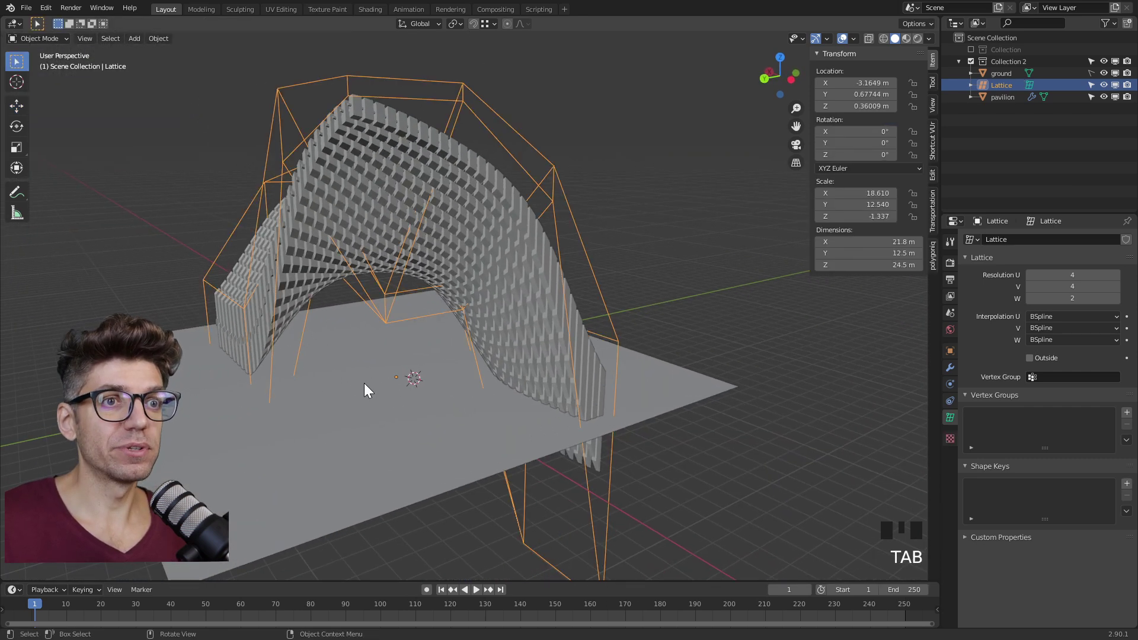
right_click(352, 383, "shift")
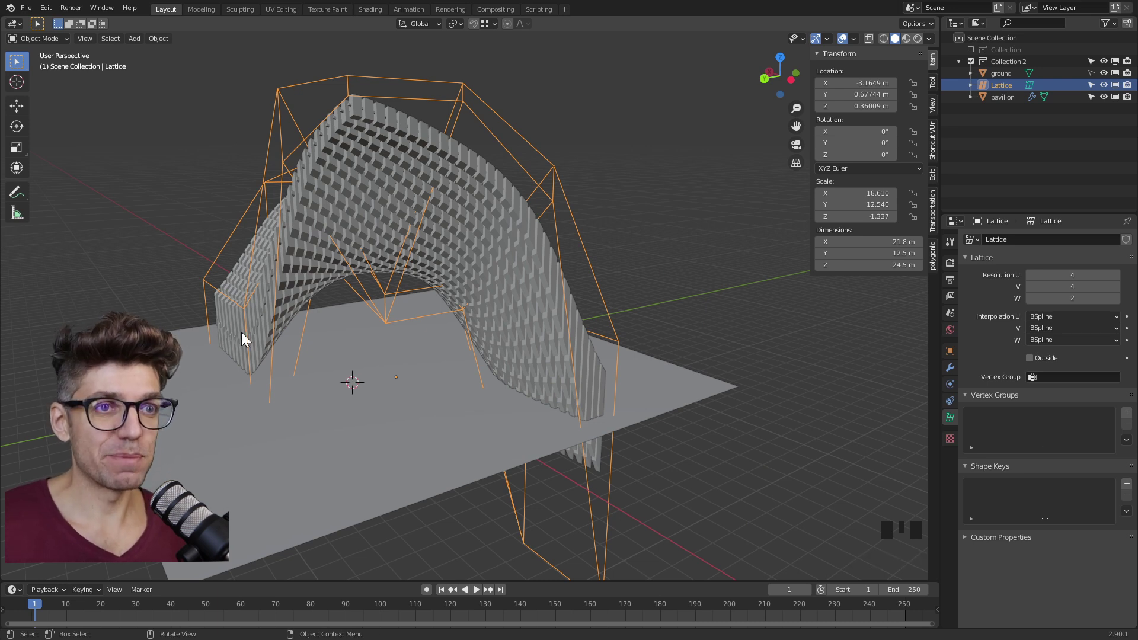
key("shift+a")
mouse_move(356, 390)
left_click(405, 388)
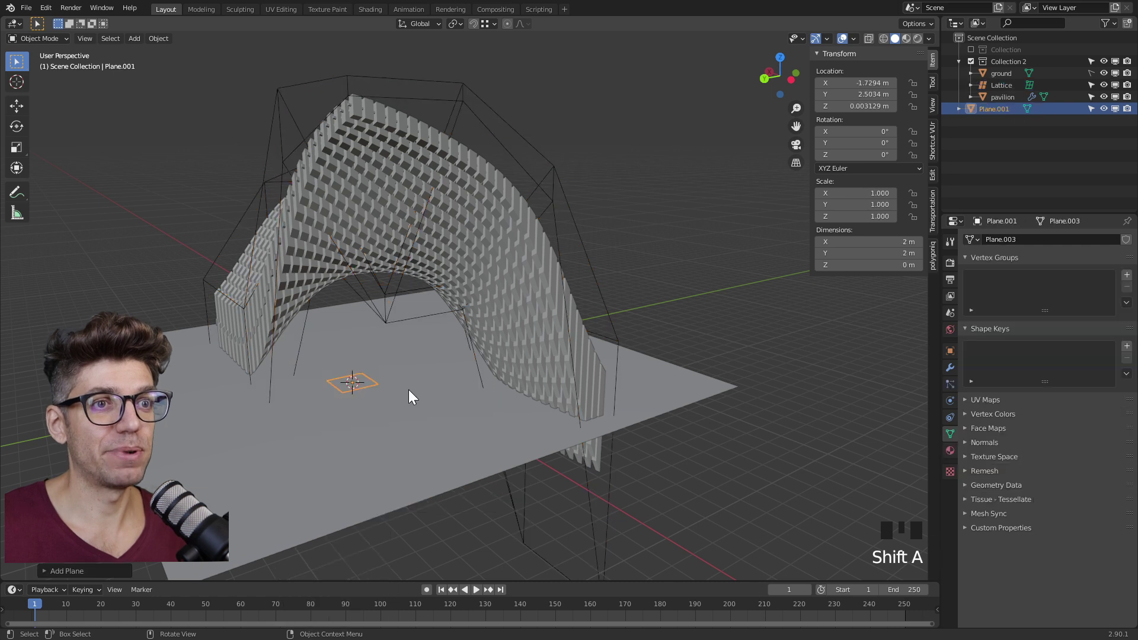
scroll(354, 364, "up", 5)
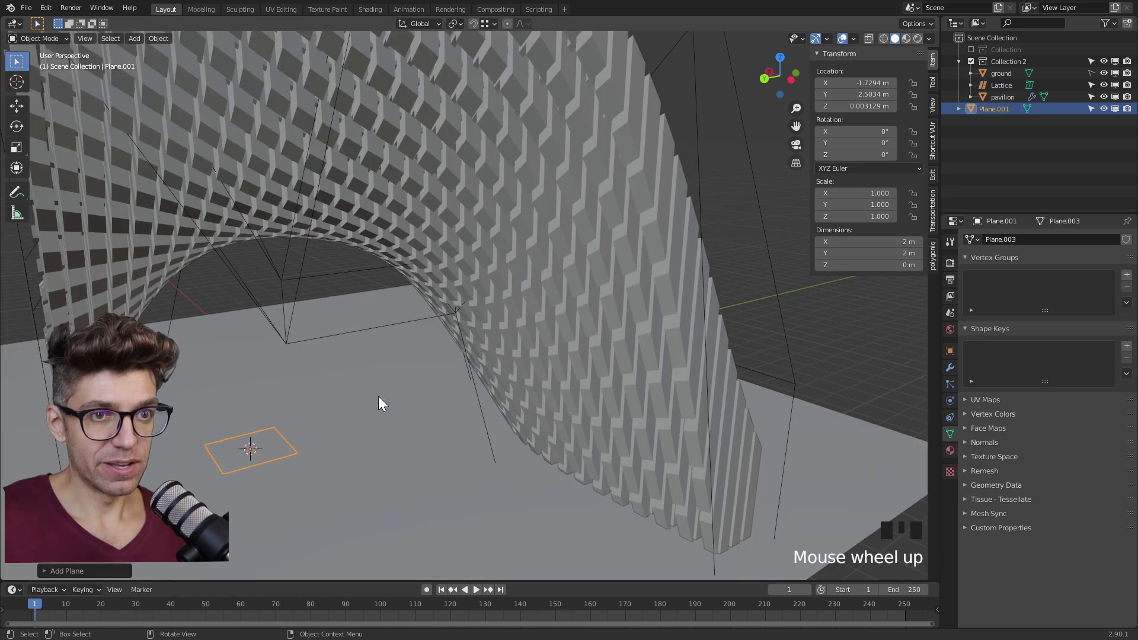
type("rx90")
key("Return")
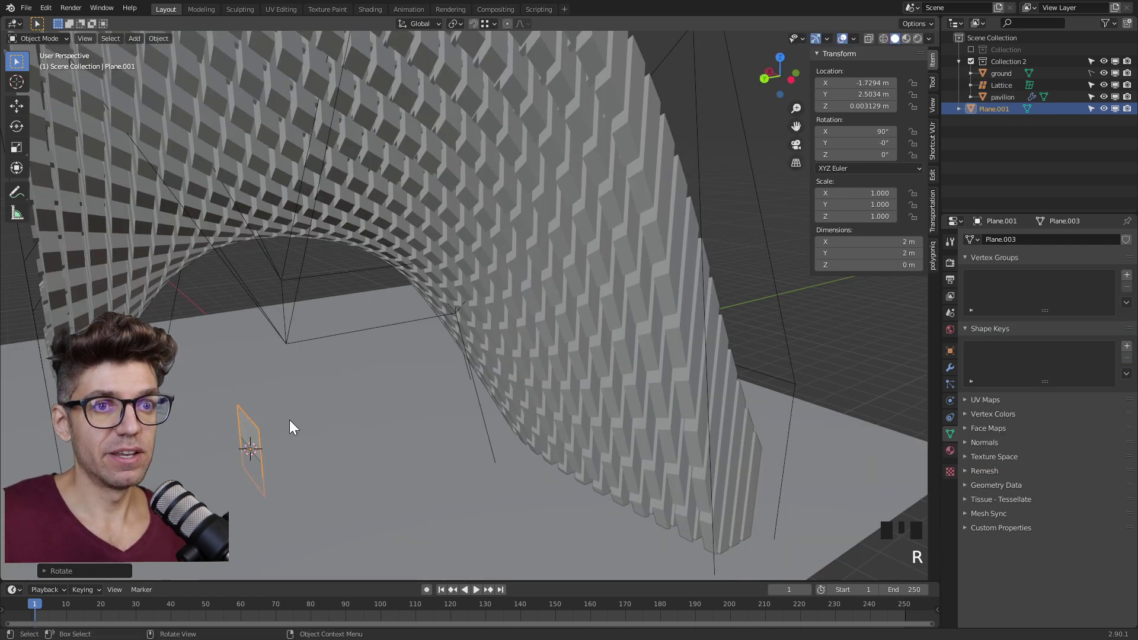
middle_click_drag(289, 427, 303, 443)
Set the plane's dimensions to 0.3 m in X and 1.75 m in Y
left_click(824, 242)
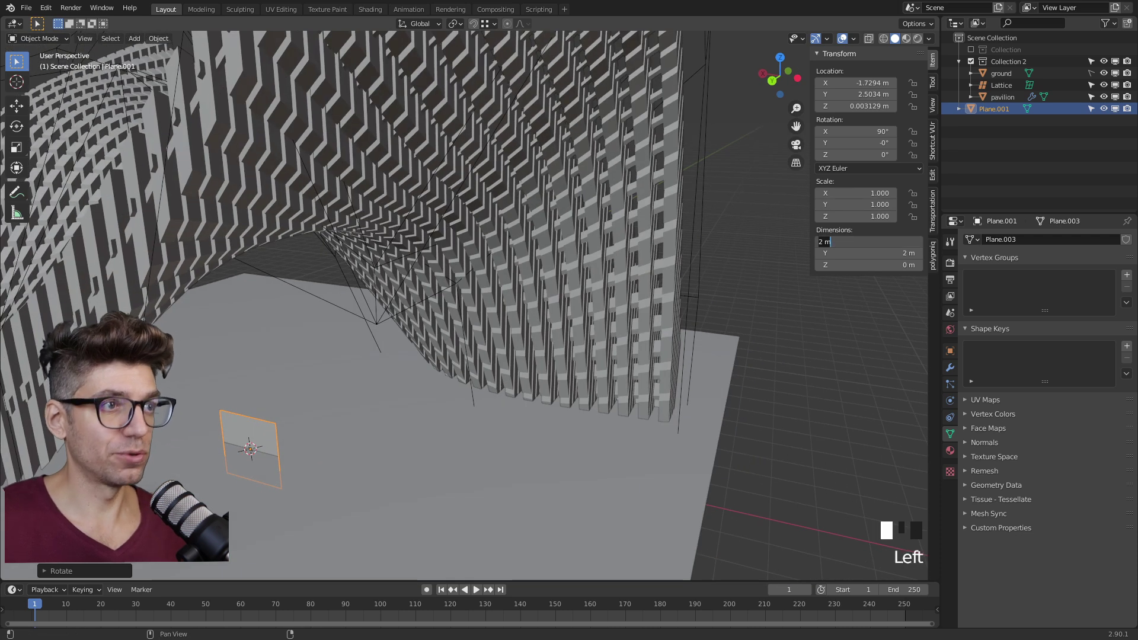
type("1.83")
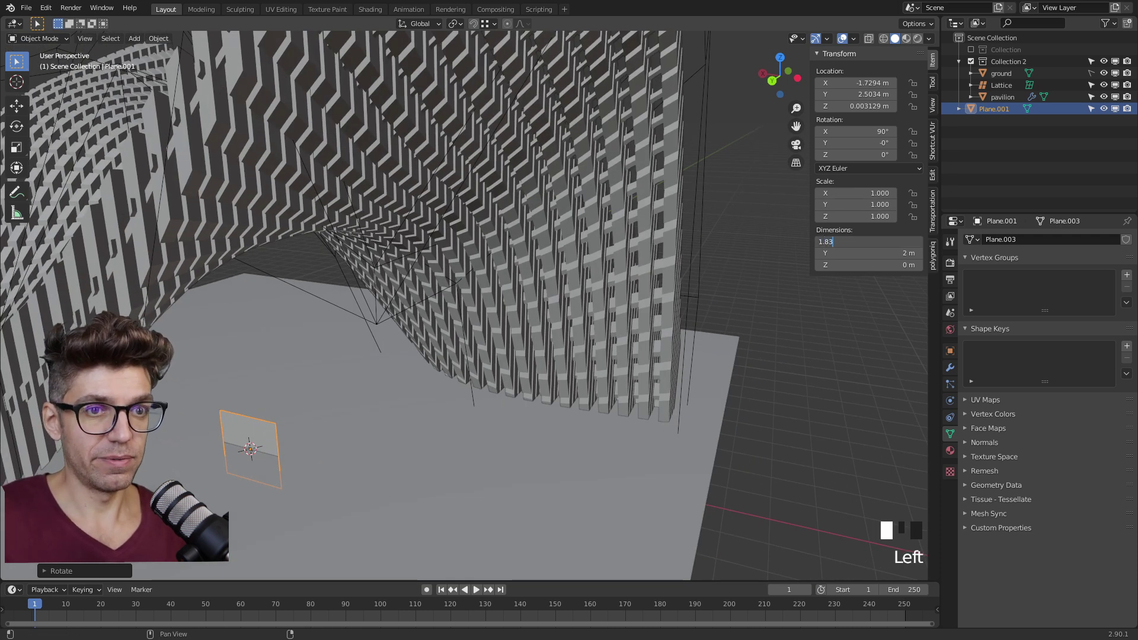
key("Return")
left_click(871, 253)
type(".2")
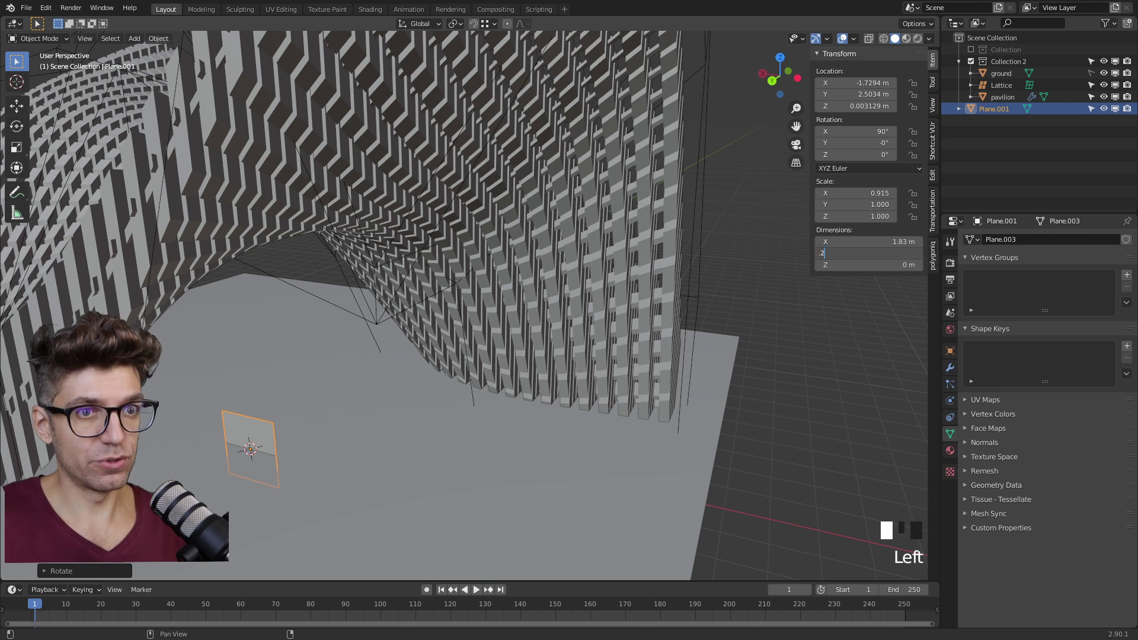
key("Return")
left_click(830, 242)
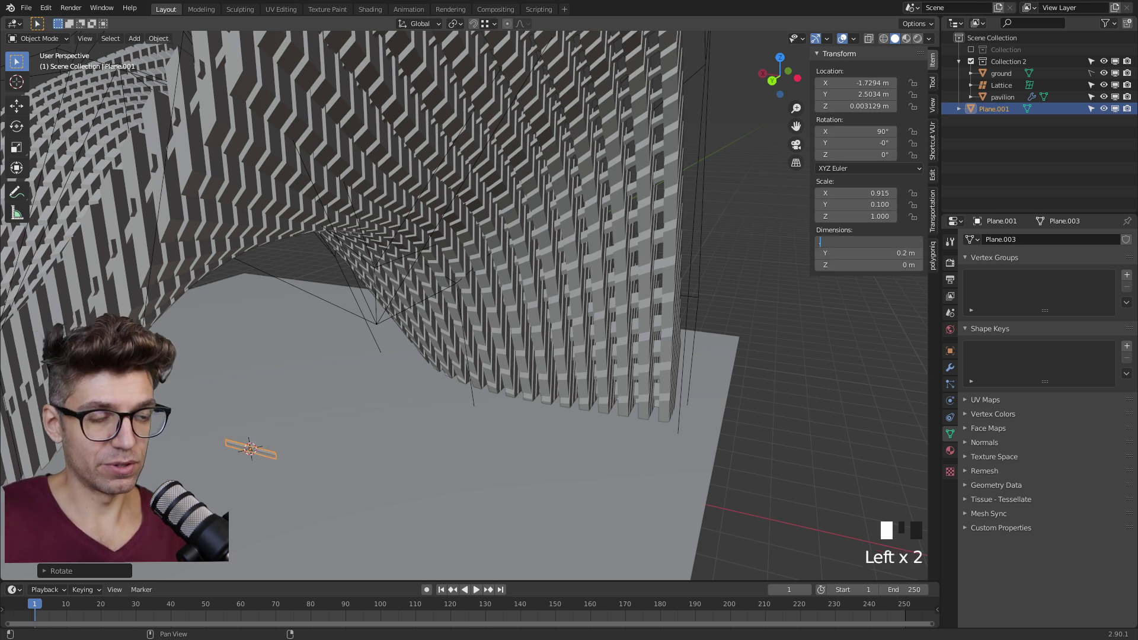
type(".3")
key("Tab")
type("1")
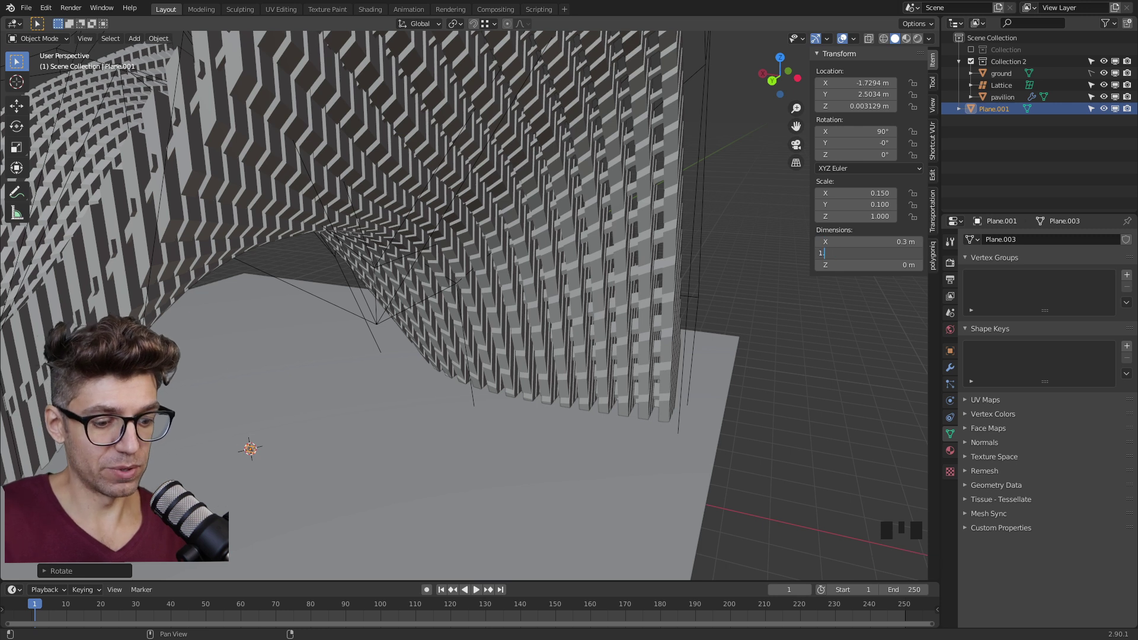
type(".75")
key("Return")
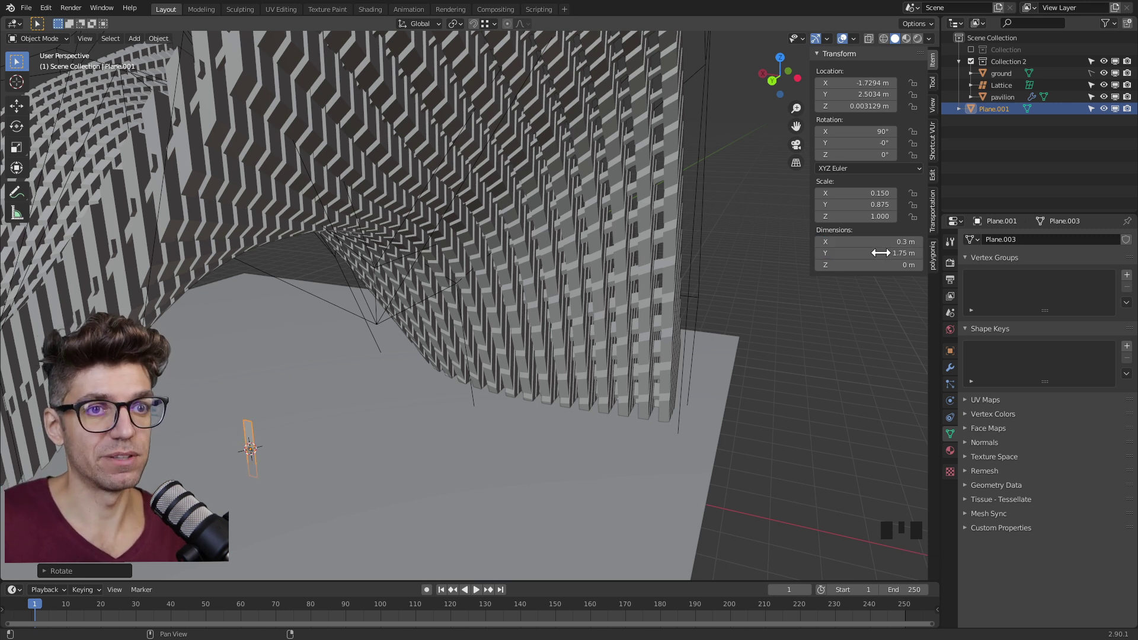
middle_click_drag(427, 380, 326, 385)
scroll(440, 360, "up", 3)
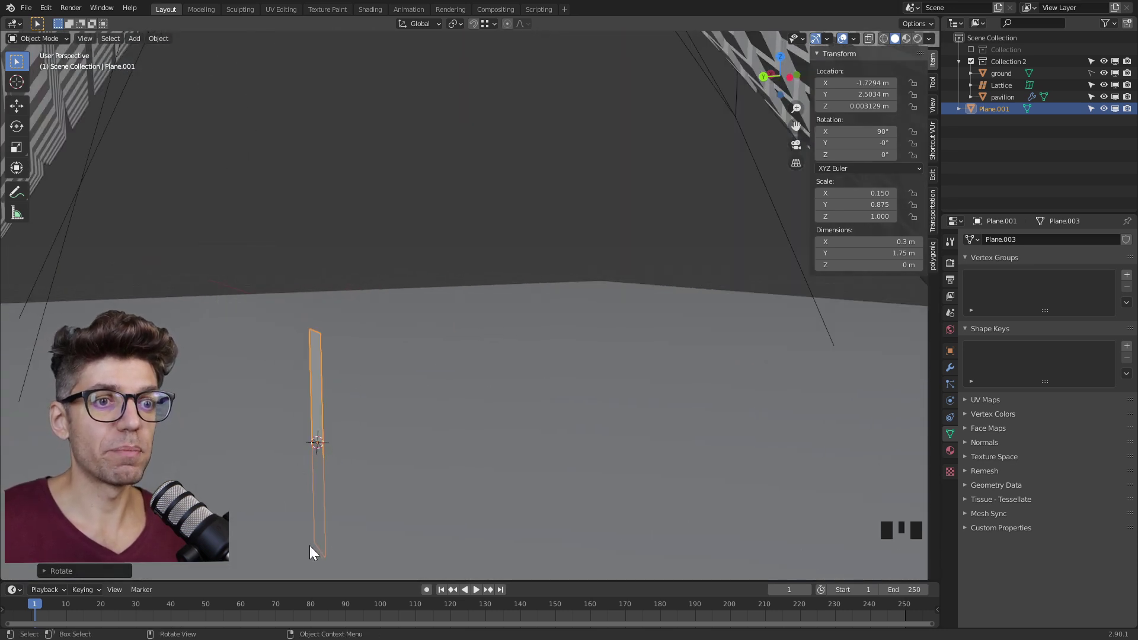
Snap the 3D cursor to the plane's bottom edge in Edit Mode
key("Tab")
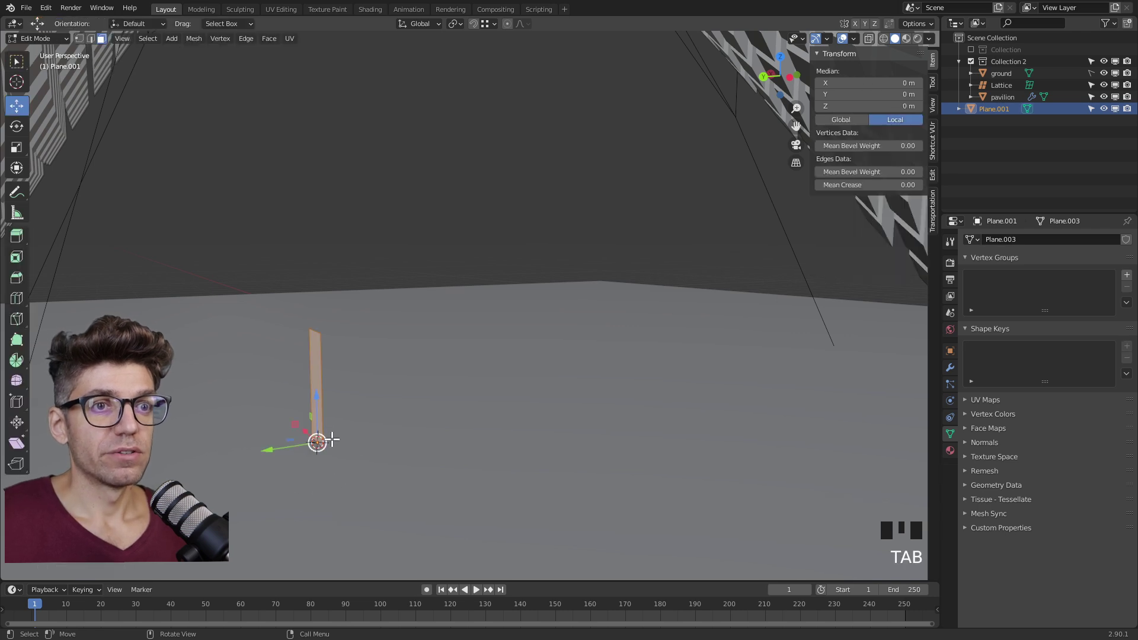
scroll(355, 421, "down", 2)
middle_click_drag(356, 422, 336, 406)
scroll(424, 355, "up", 3)
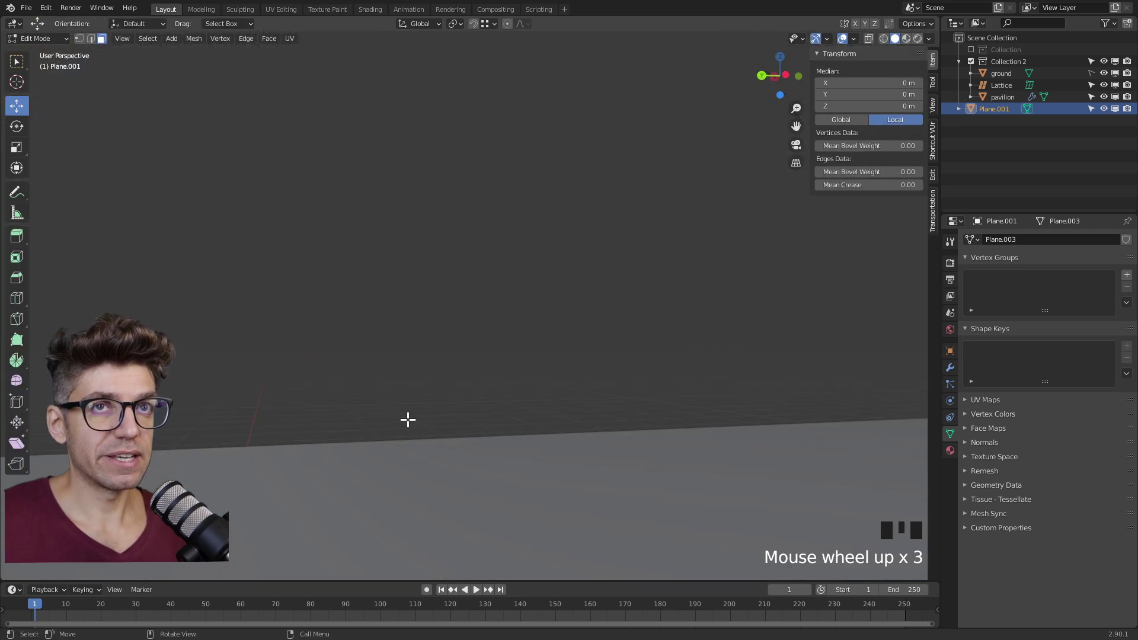
left_click(90, 38)
left_click(433, 346)
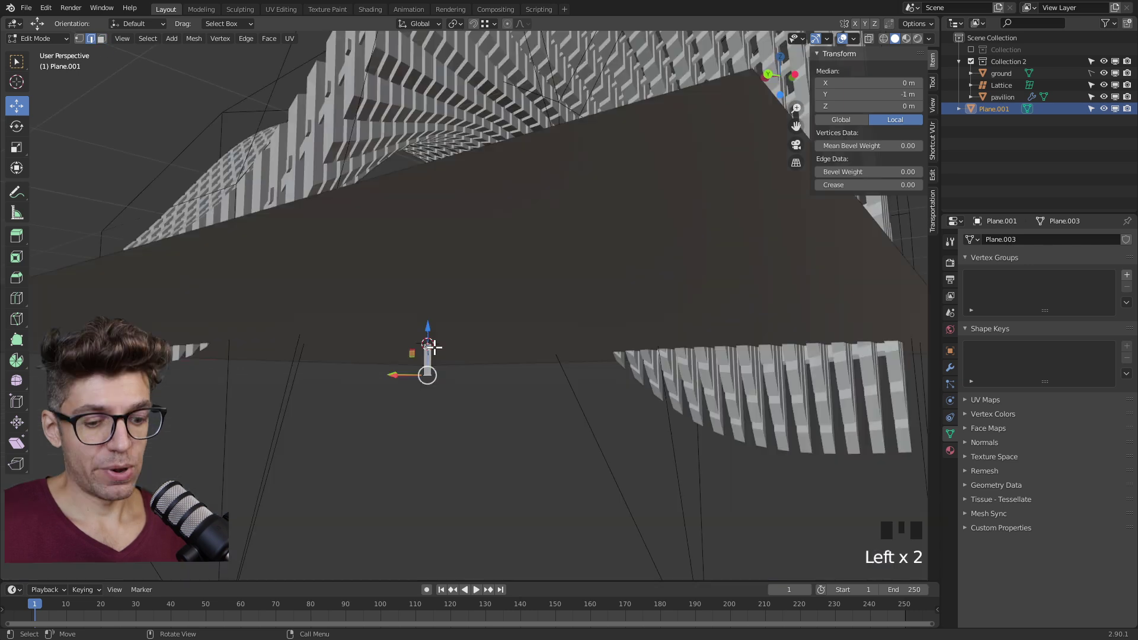
key("shift+s")
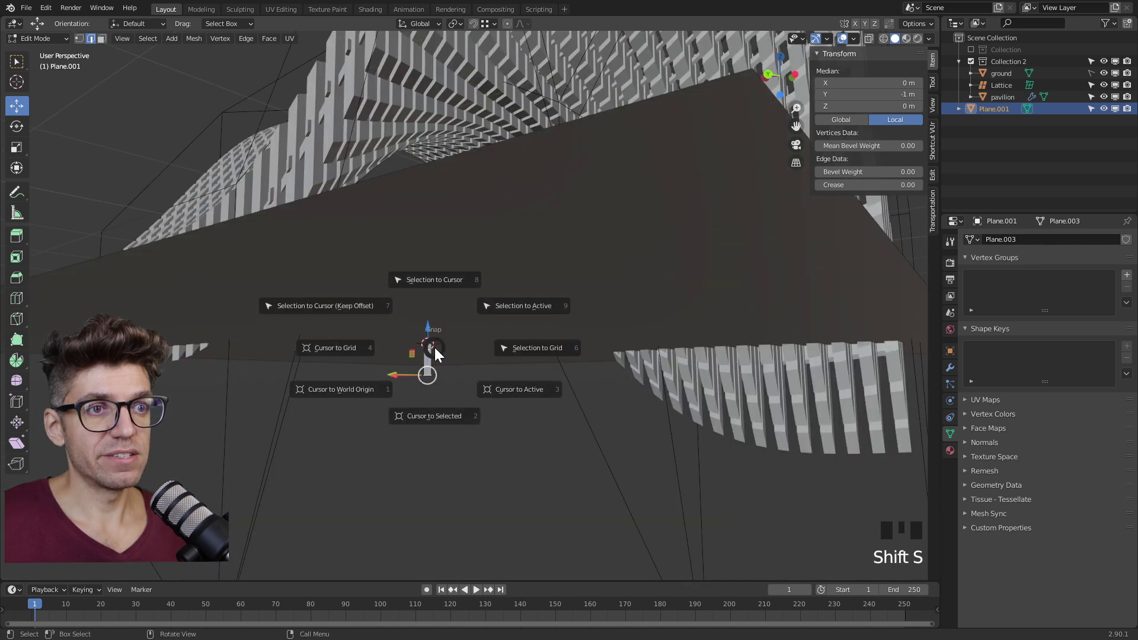
left_click(439, 416)
Set the plane's origin to the 3D cursor
key("Tab")
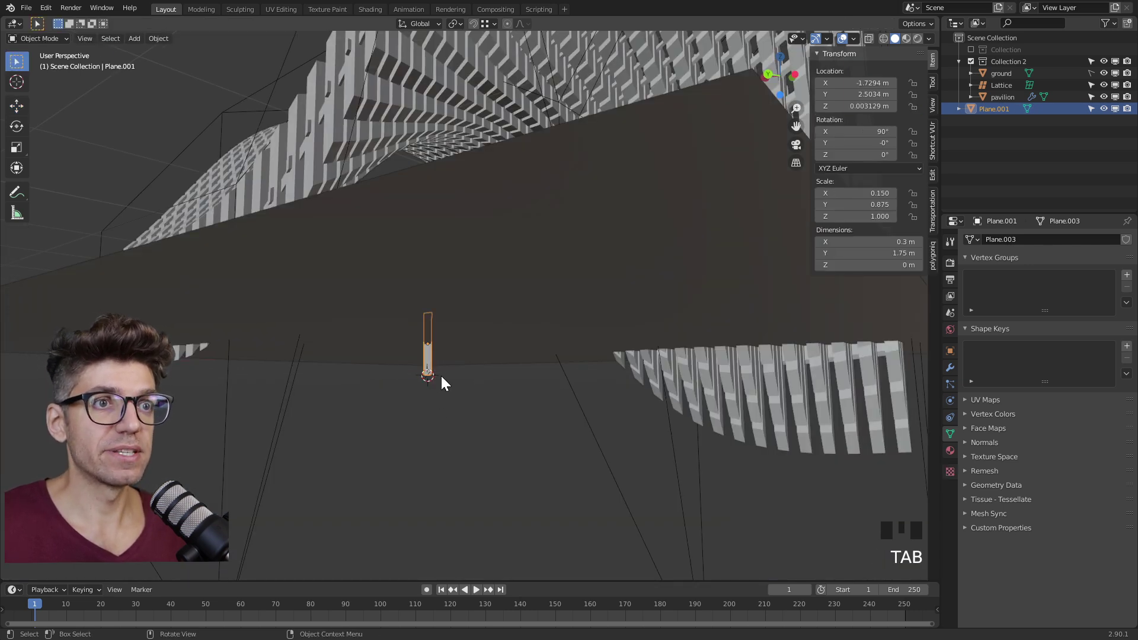
right_click(426, 354)
mouse_move(430, 382)
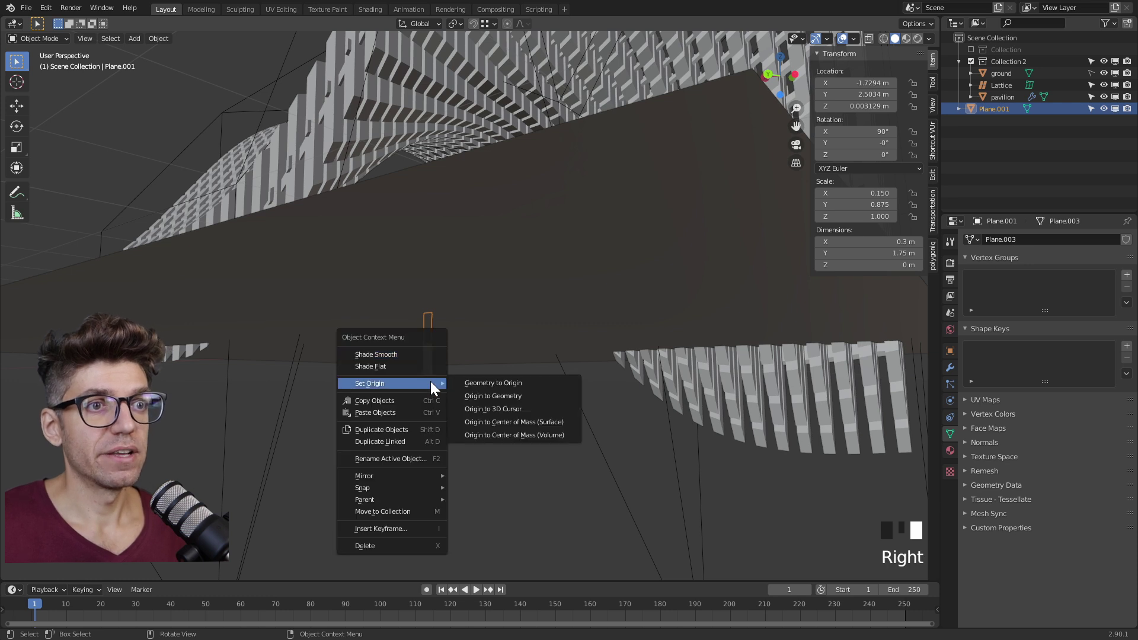
left_click(487, 408)
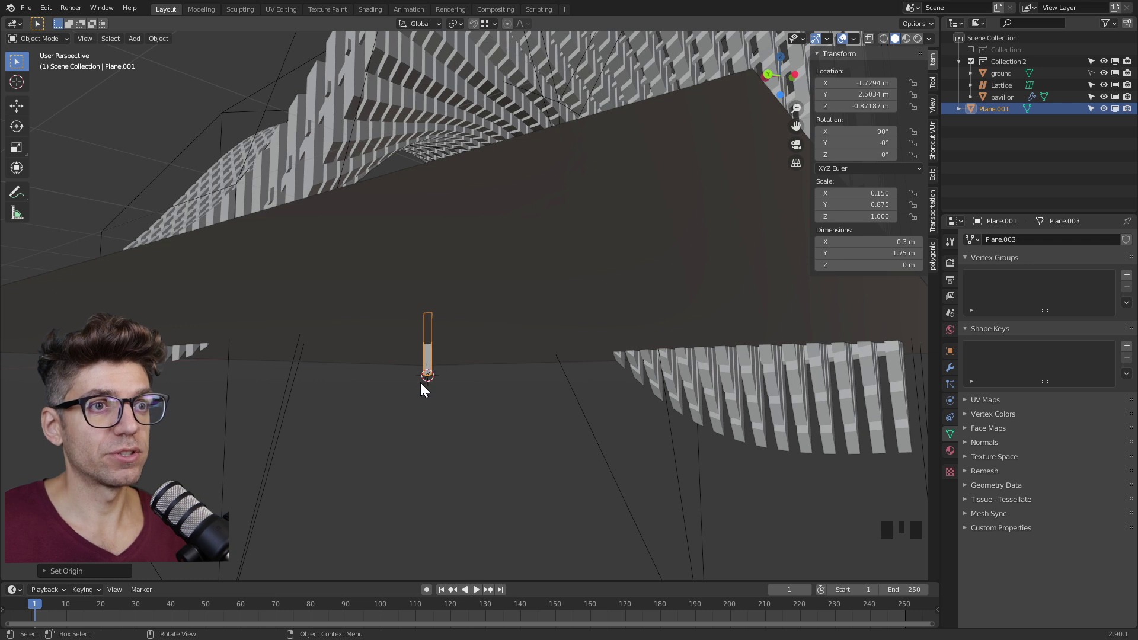
middle_click_drag(453, 370, 439, 373)
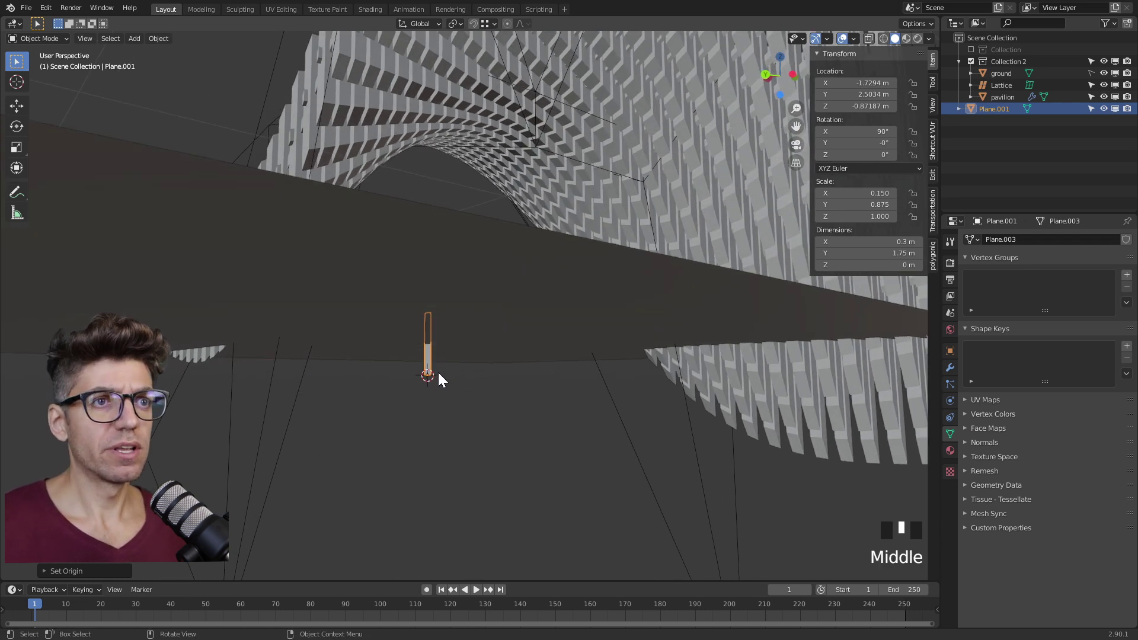
Select Plane.001 and set its Location Z to 0 m
scroll(441, 385, "up", 3)
scroll(423, 397, "down", 3)
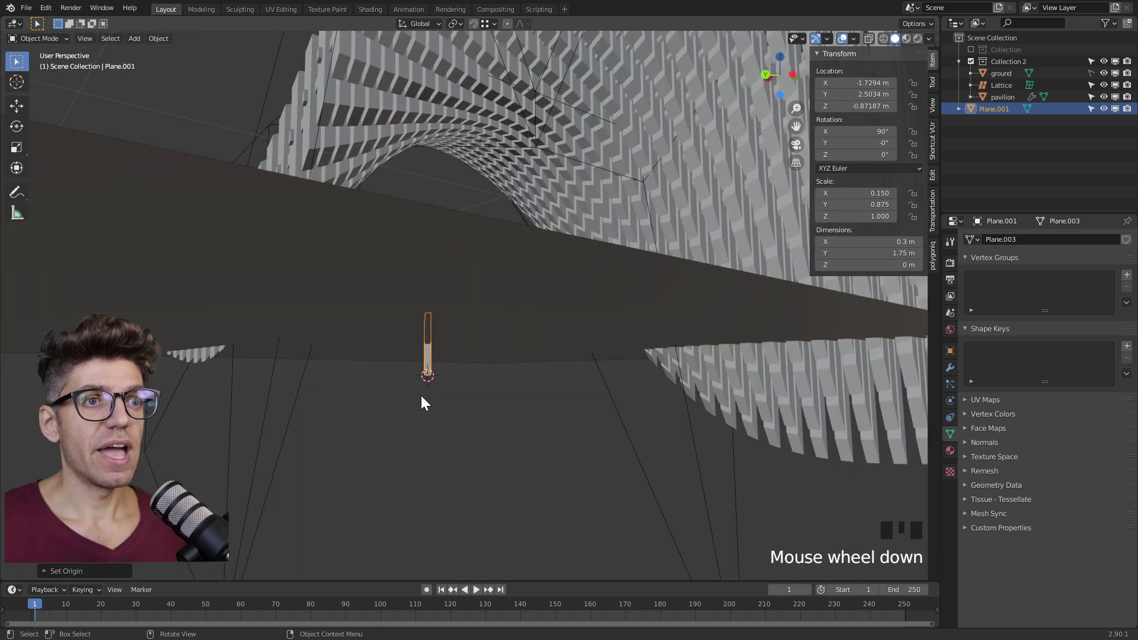
left_click(400, 176)
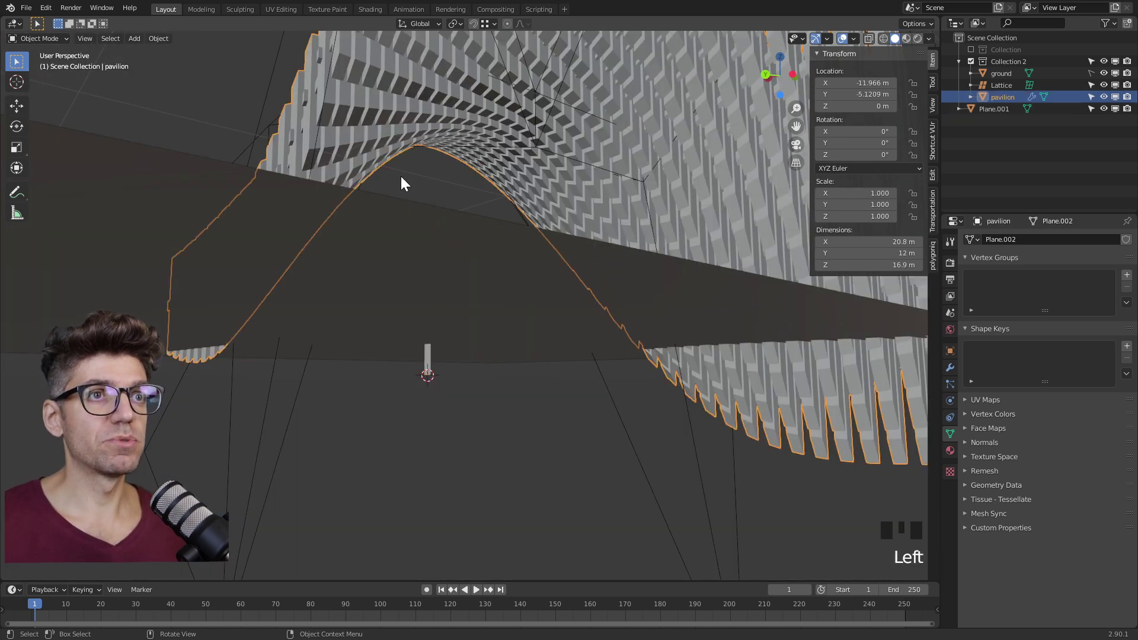
scroll(462, 236, "down", 3)
middle_click_drag(462, 237, 540, 356)
scroll(538, 354, "up", 2)
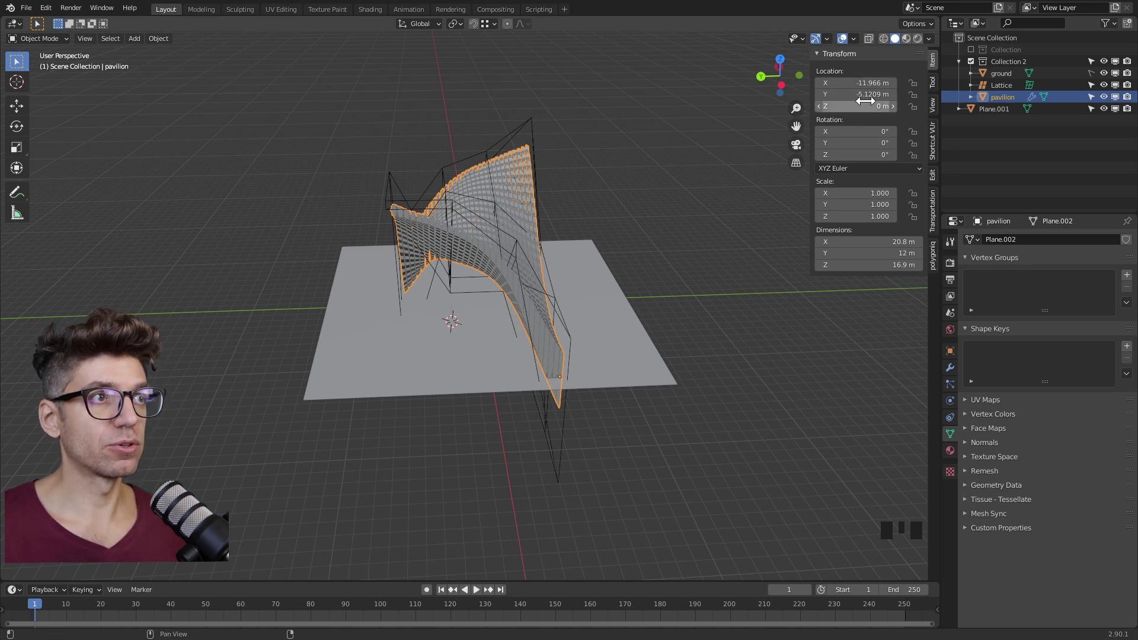
left_click(993, 109)
key("KP_Decimal")
scroll(361, 386, "down", 2)
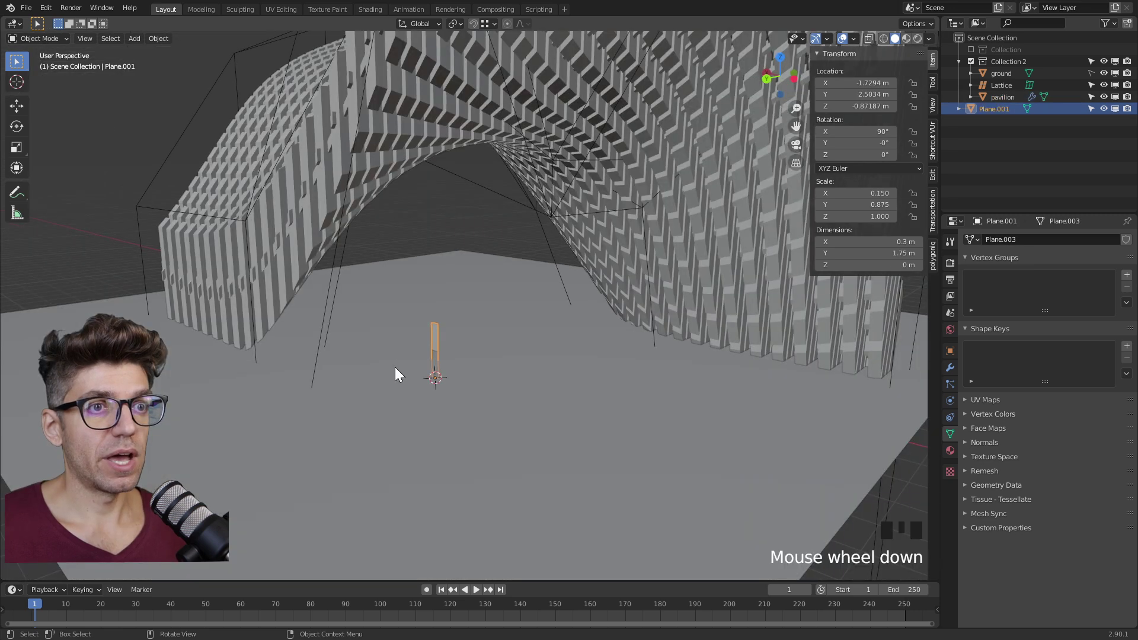
left_click(857, 106)
type("0")
key("Return")
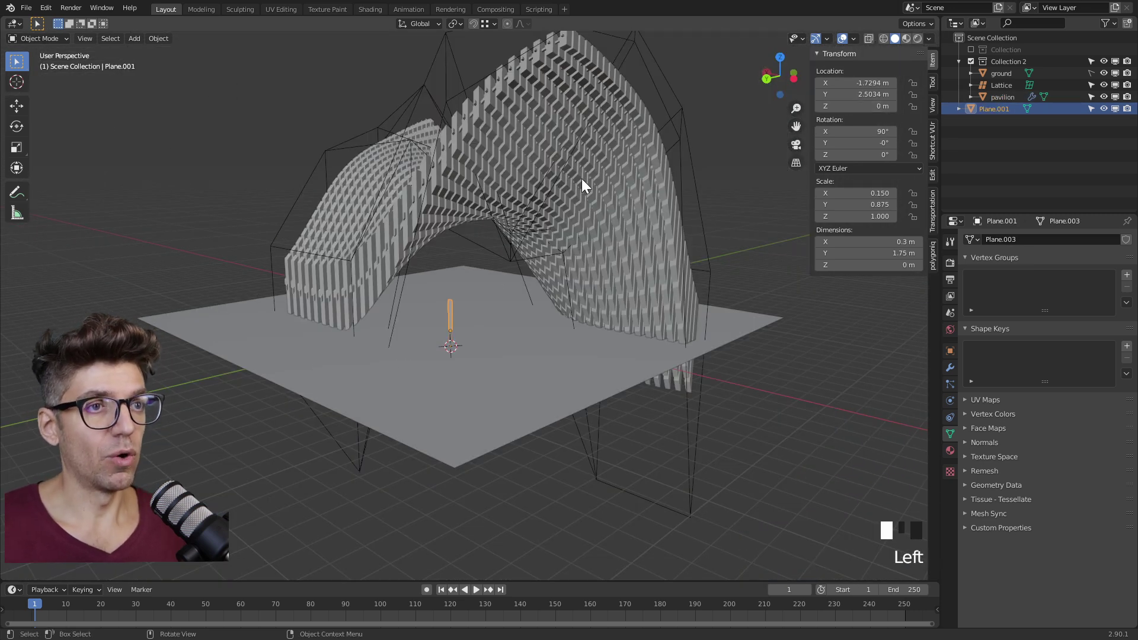
Orbit around the pavilion to check the panel rests on the slab, then deselect it
middle_click_drag(581, 179, 535, 188)
scroll(536, 188, "down", 1)
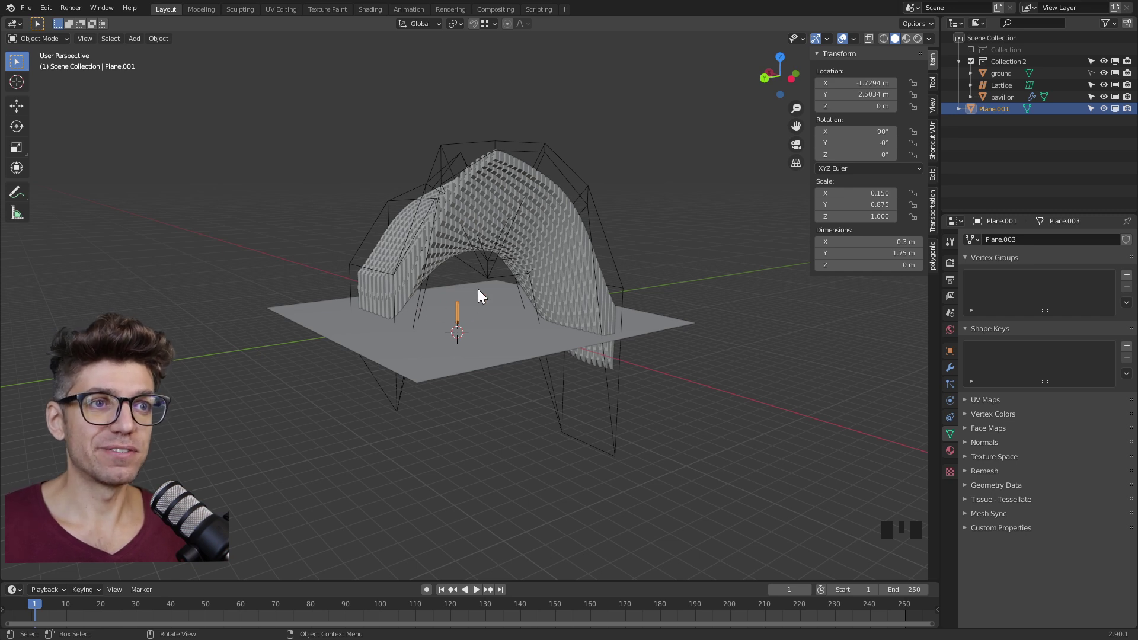
middle_click_drag(478, 289, 439, 266)
scroll(474, 287, "up", 3)
scroll(459, 291, "down", 3)
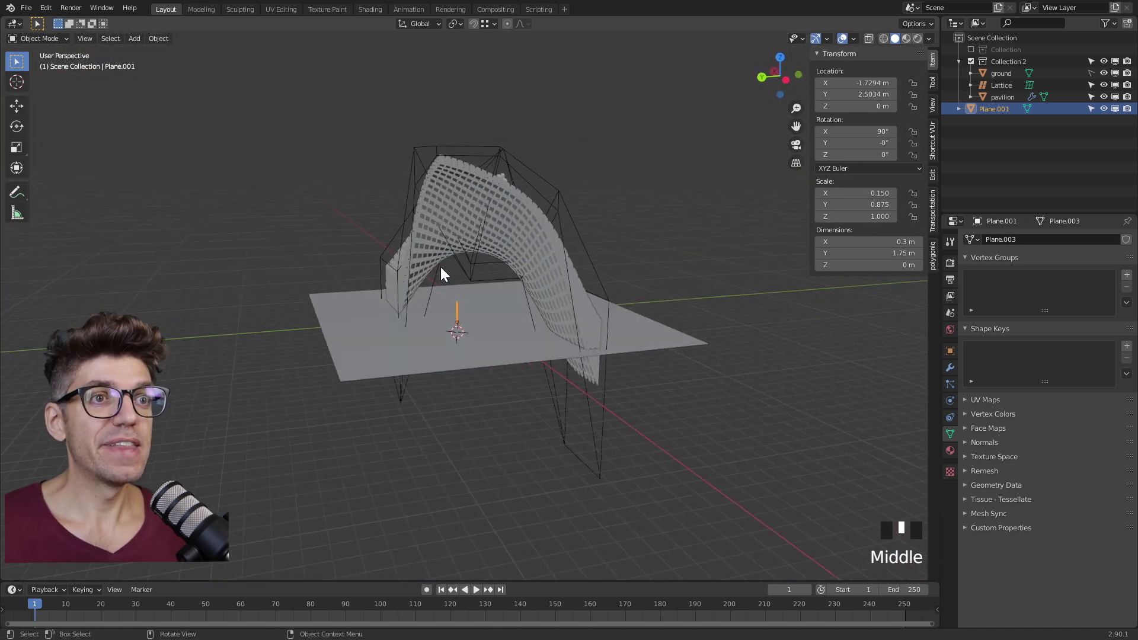
left_click(483, 261)
middle_click_drag(483, 261, 536, 180)
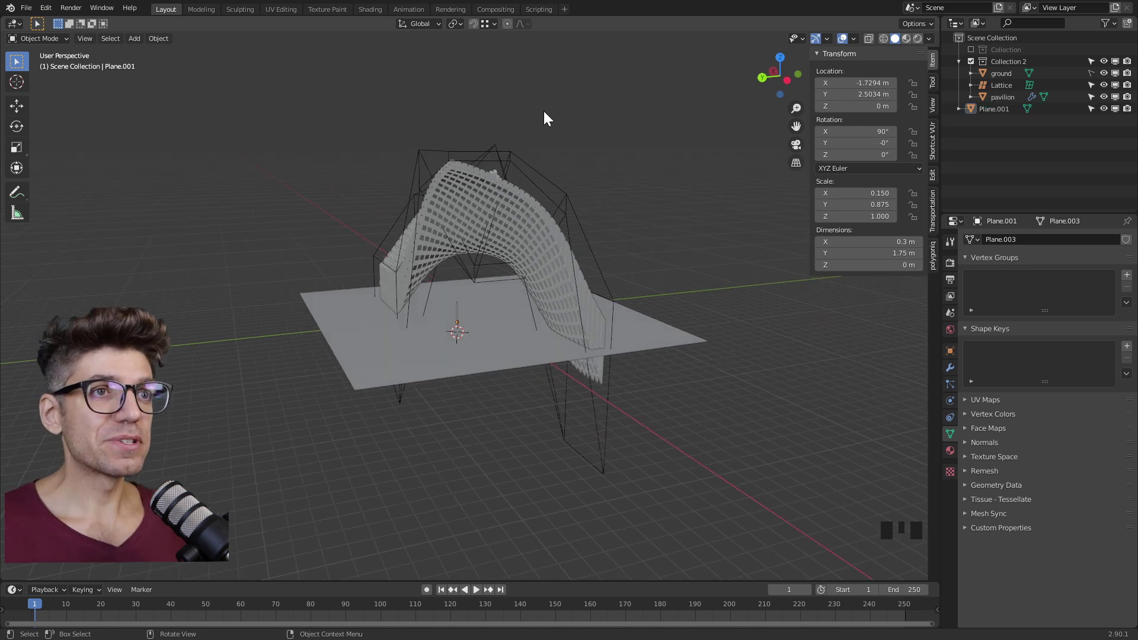
Select the pavilion with its lattice and scale them down
left_click_drag(579, 114, 376, 218)
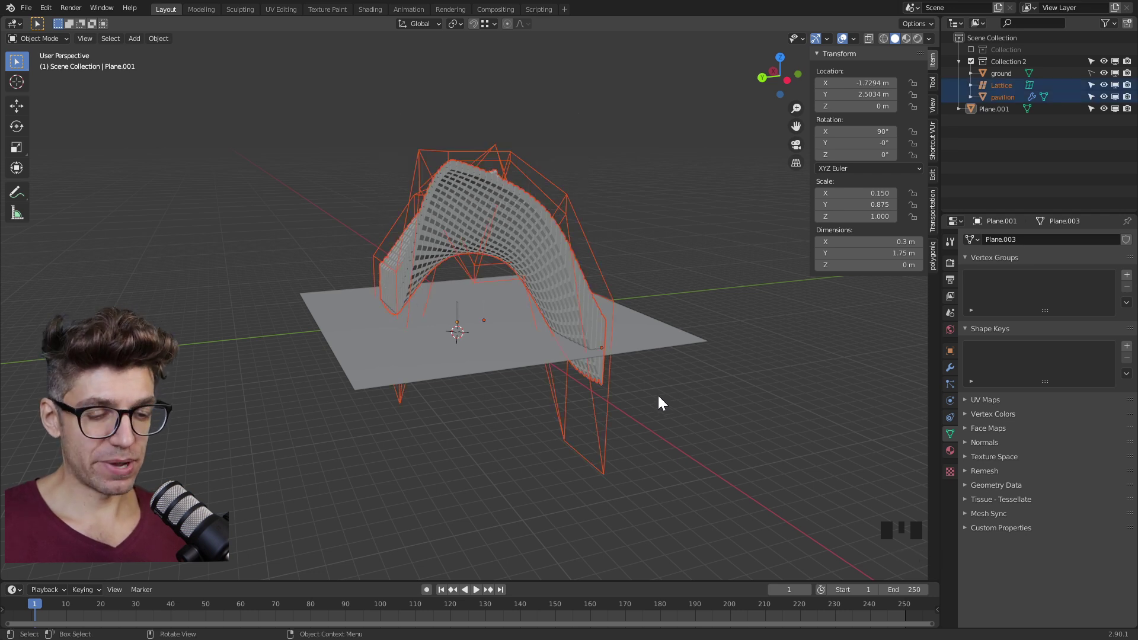
key("s")
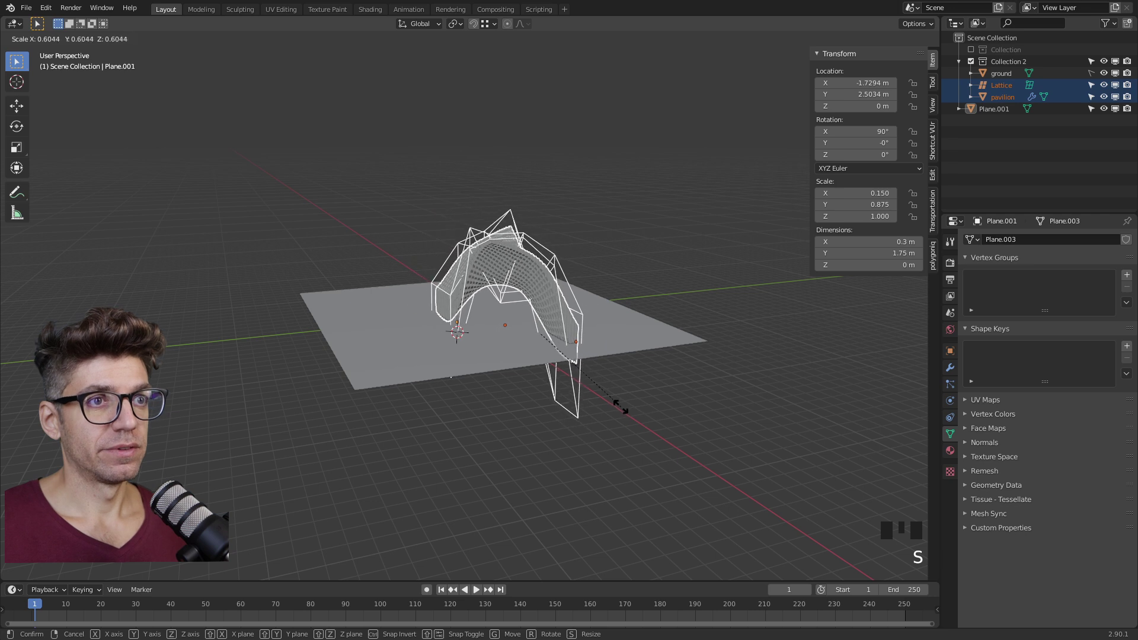
left_click(619, 413)
scroll(528, 325, "up", 2)
middle_click_drag(528, 325, 503, 338)
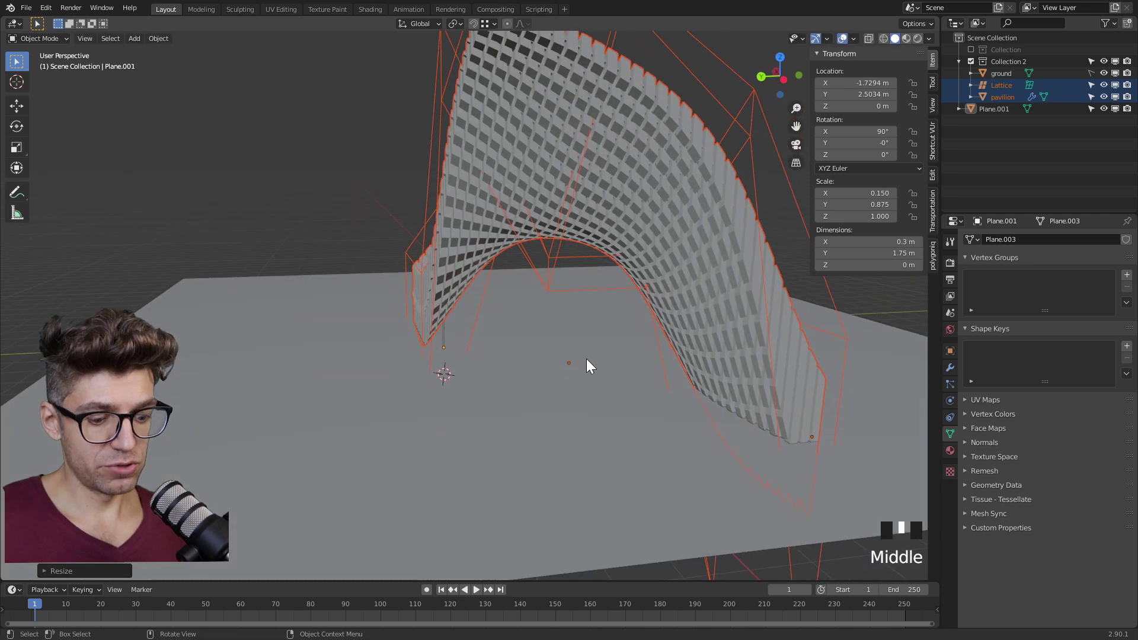
Shift the pavilion and lattice left in two moves, then shrink them again
key("g")
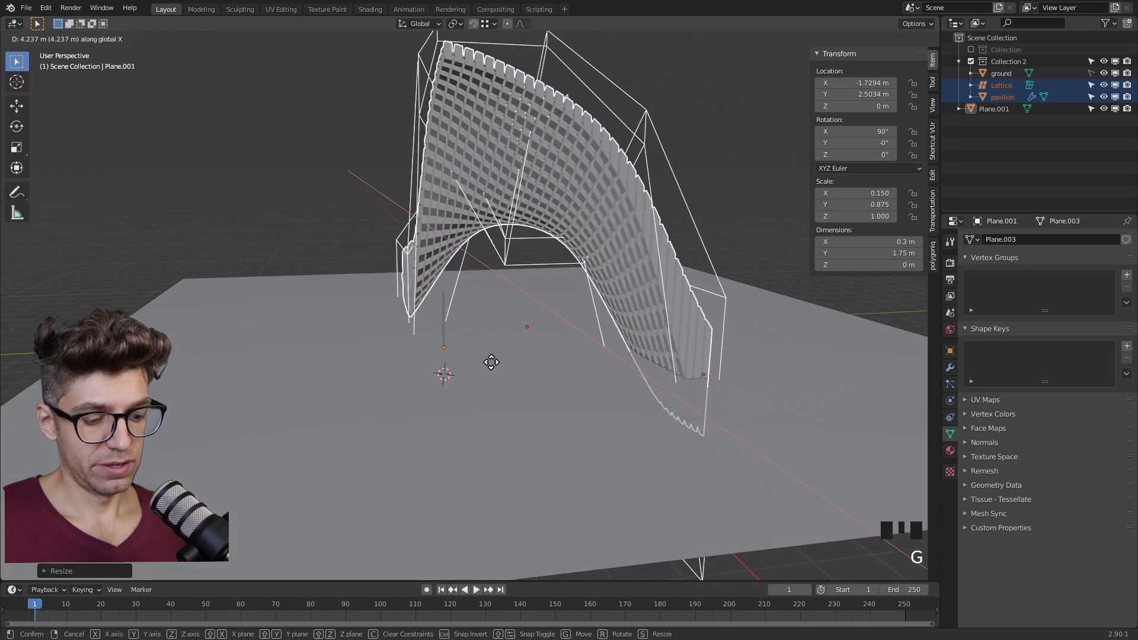
left_click(494, 365)
key("g")
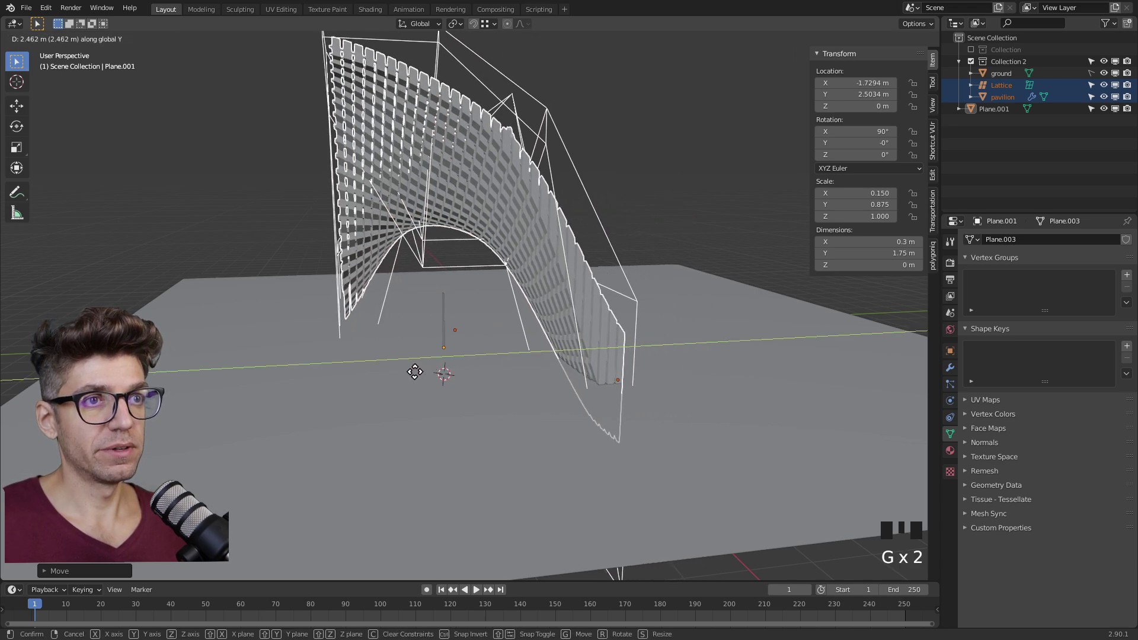
left_click(439, 380)
middle_click_drag(438, 379, 548, 335)
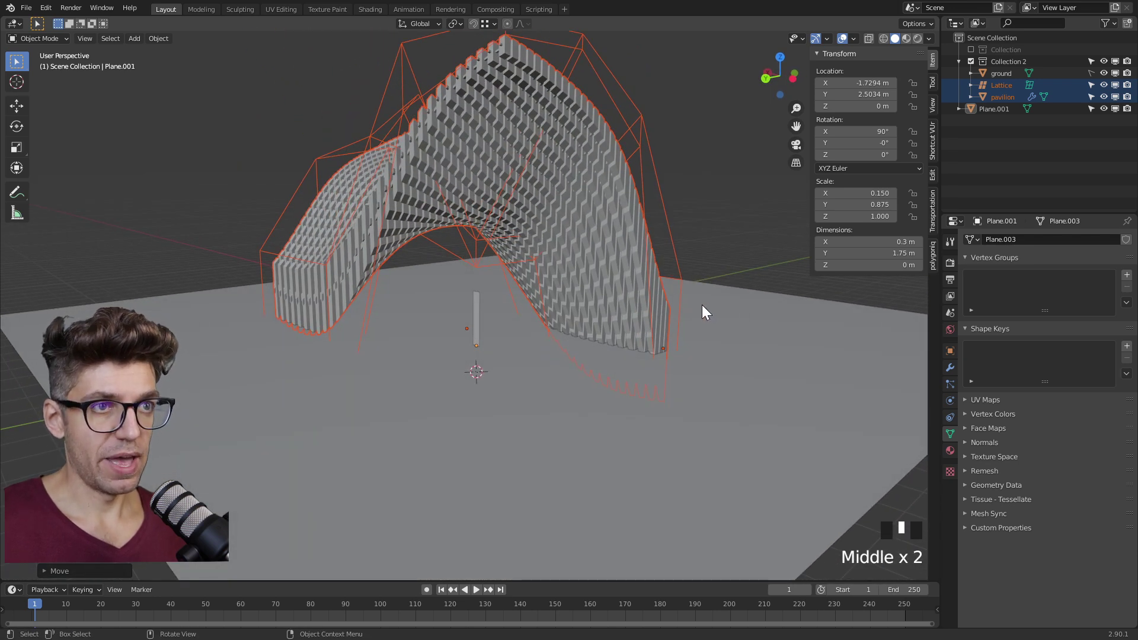
key("s")
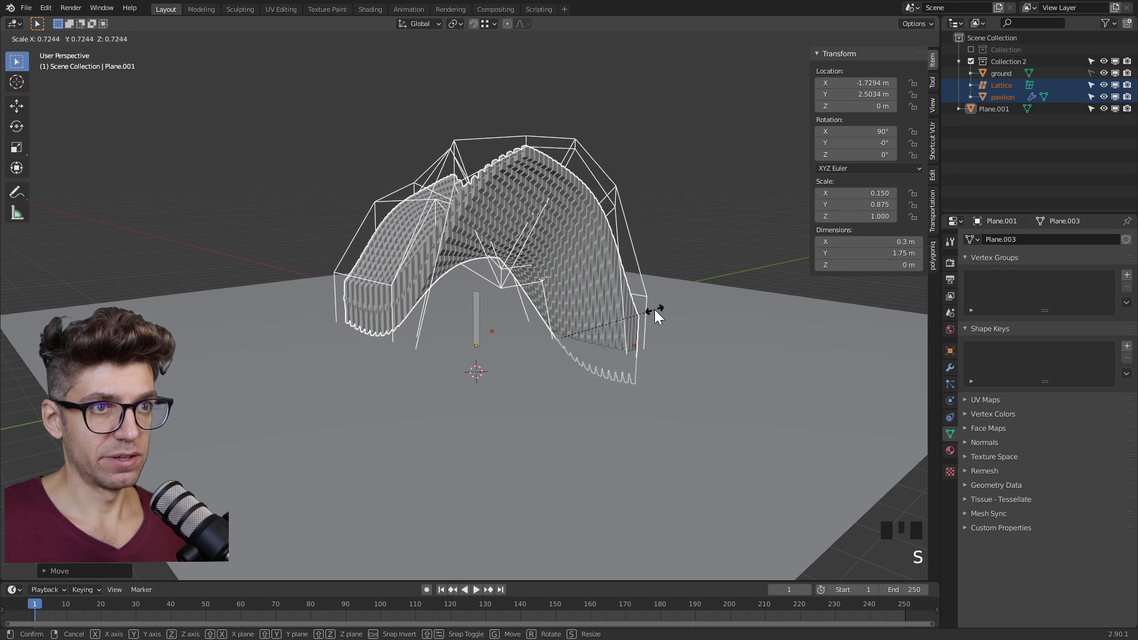
left_click(654, 309)
Switch to the right orthographic view and select Plane.001 alone in the Outliner
left_click(765, 78)
scroll(495, 320, "up", 2)
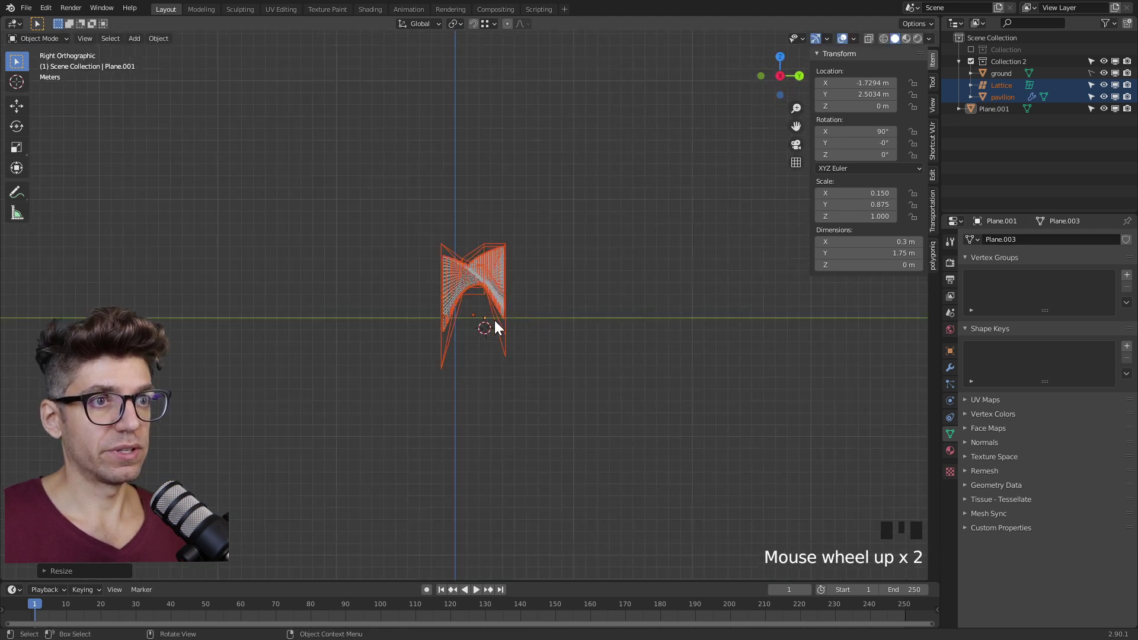
scroll(495, 322, "up", 8)
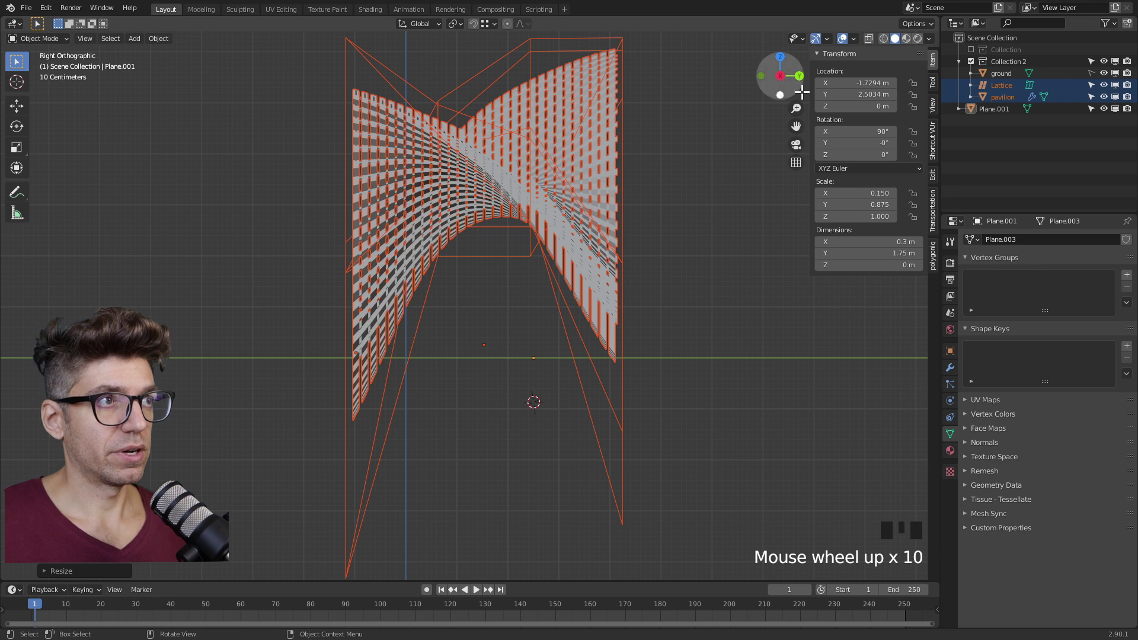
left_click(982, 109)
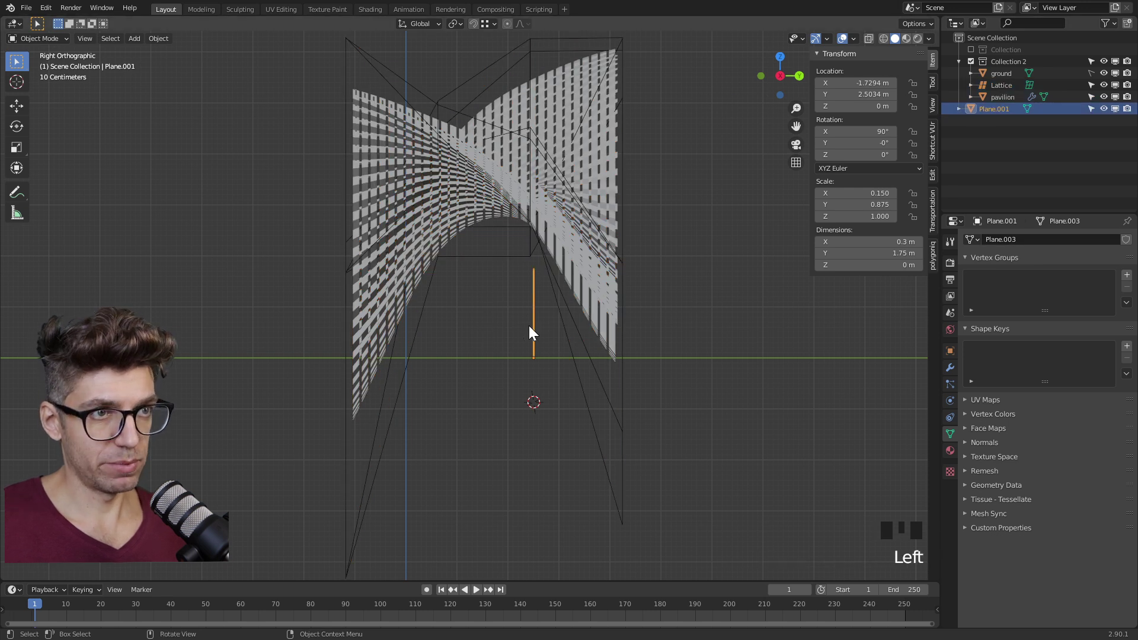
Rotate Plane.001 to -48.6° about Z and move it sideways to Y 1.8351 m
scroll(529, 325, "up", 1)
key("r")
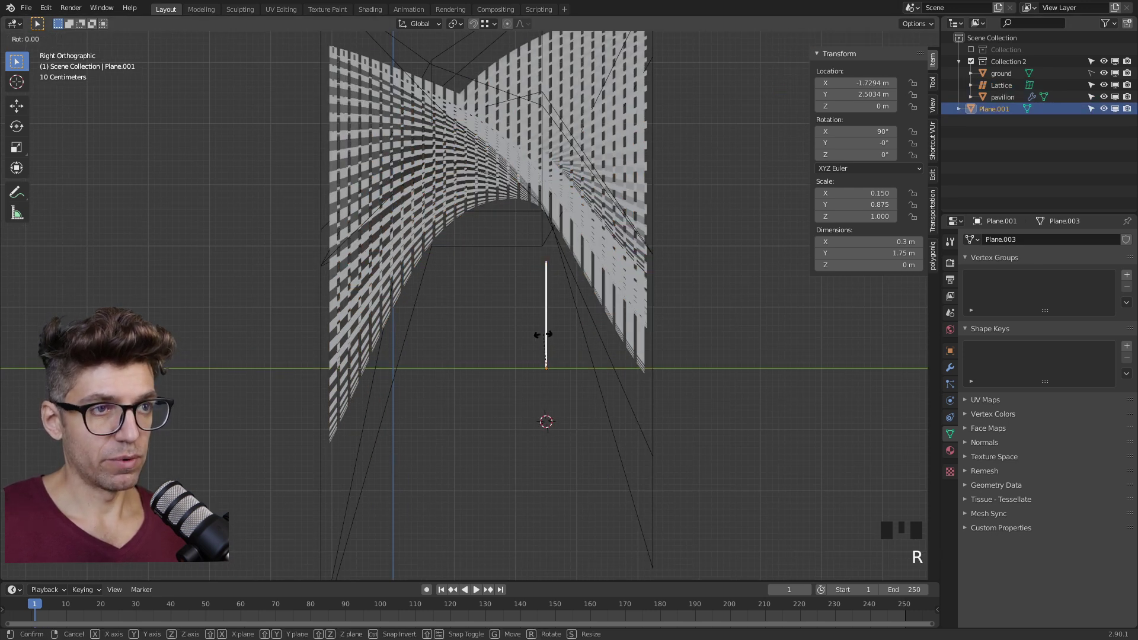
key("z")
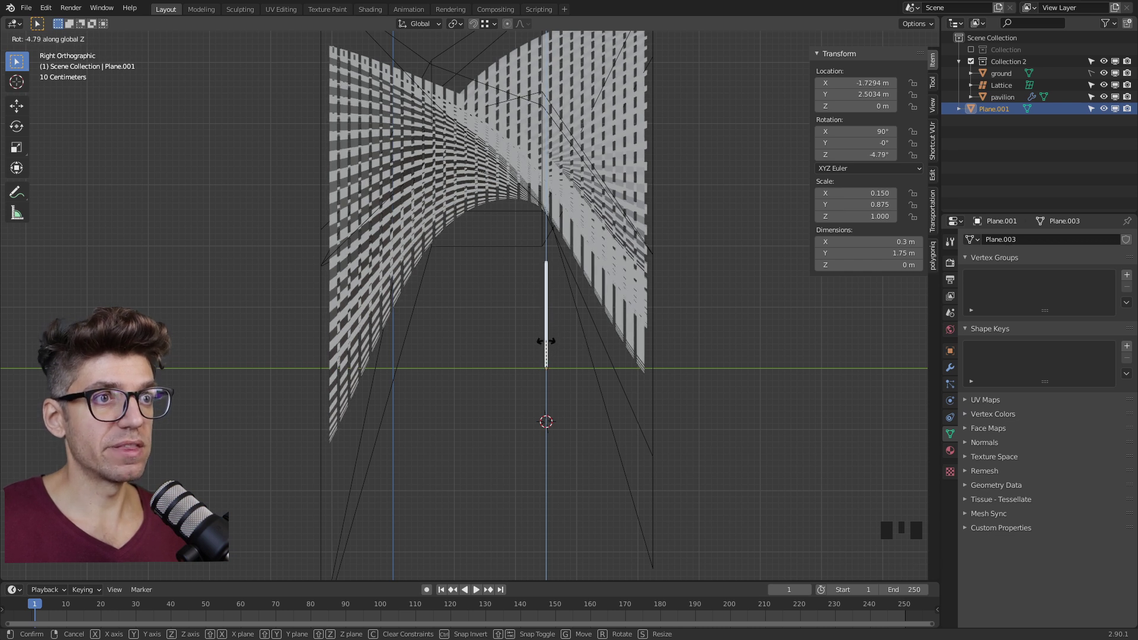
left_click(621, 346)
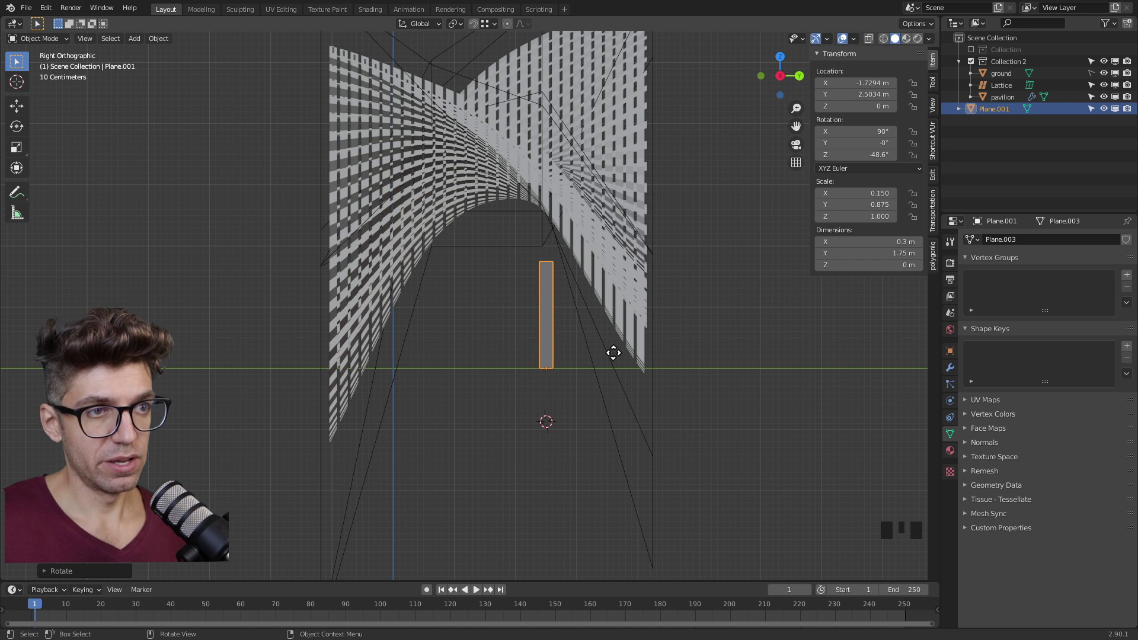
key("g")
left_click(573, 354)
Scale the lattice and pavilion down by about 0.8882
left_click_drag(711, 206, 552, 323)
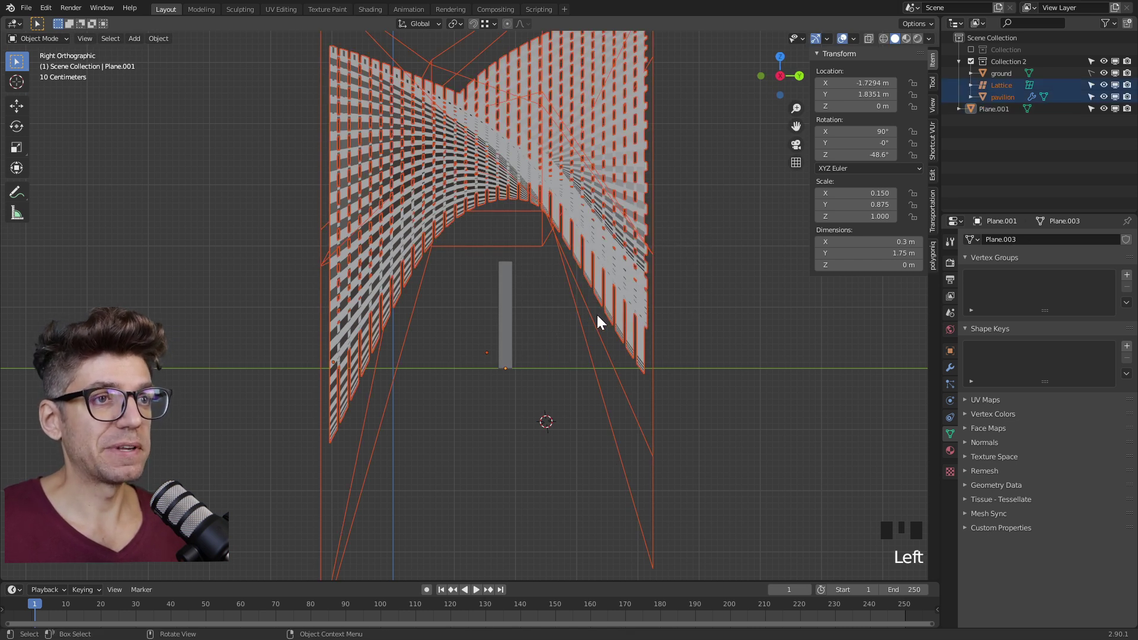
key("s")
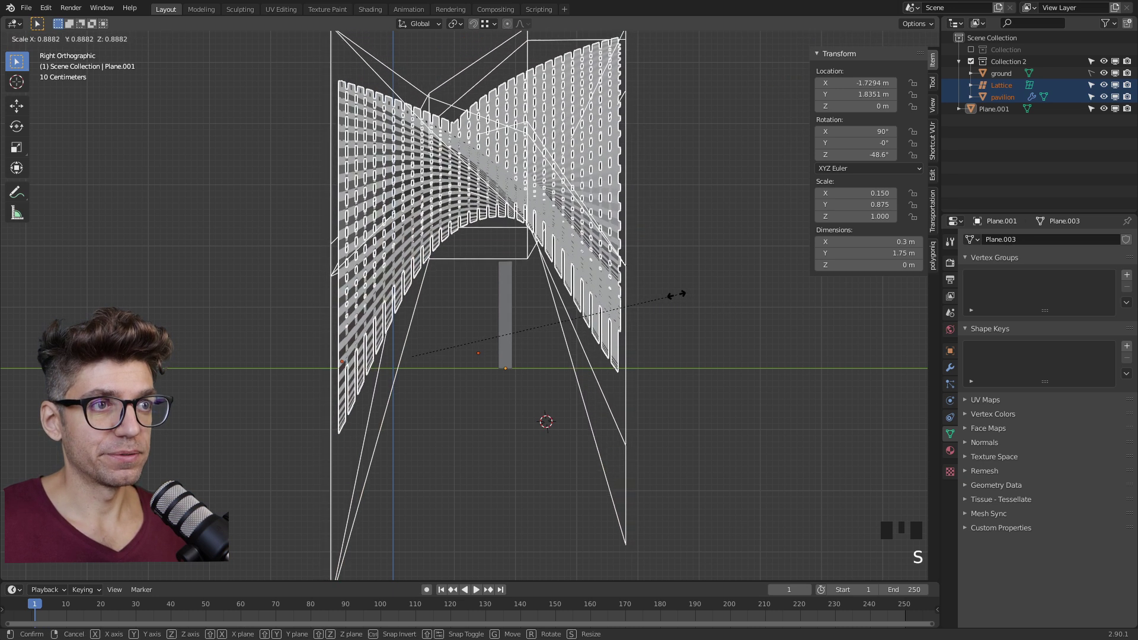
left_click(650, 306)
middle_click_drag(650, 306, 483, 286)
Select the pavilion and orbit until it is seen from above
scroll(500, 268, "up", 3)
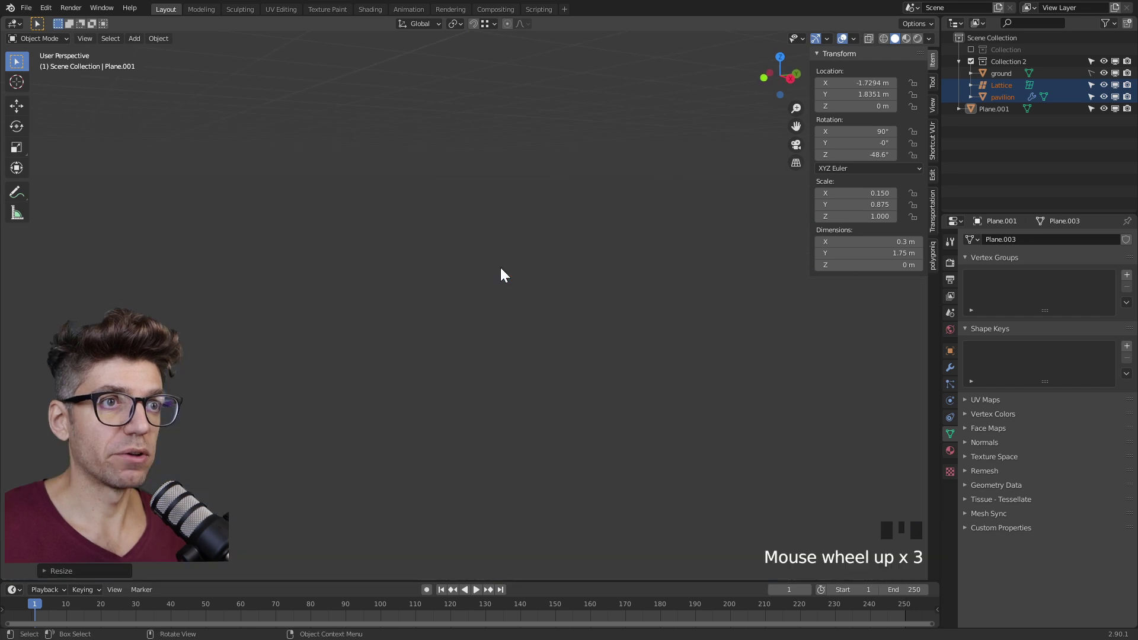
scroll(500, 266, "down", 3)
left_click(617, 184)
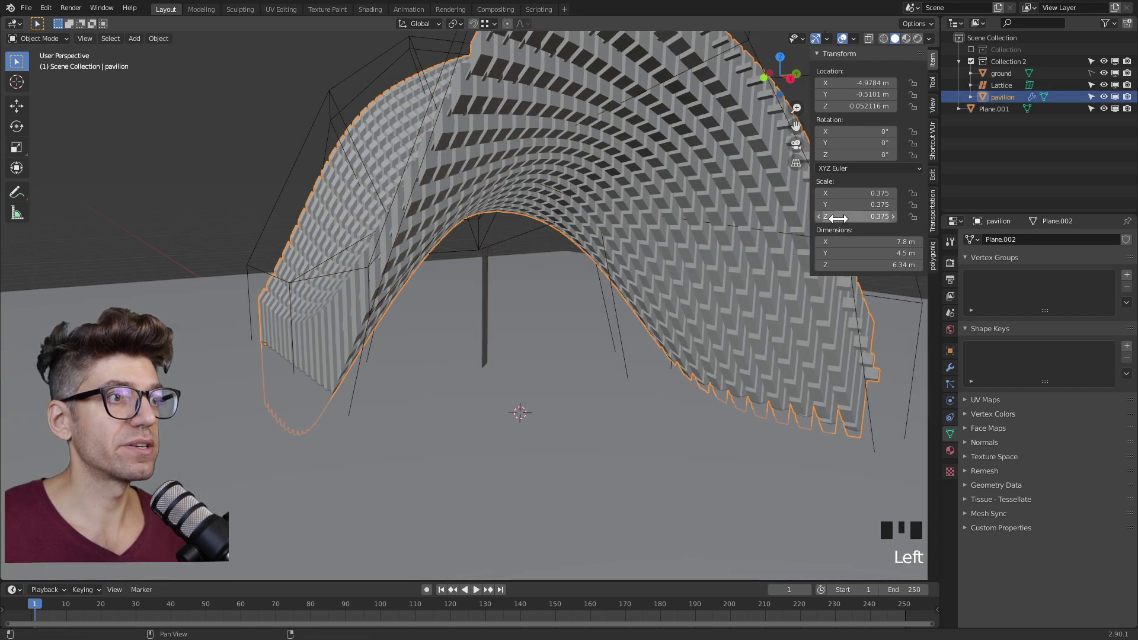
scroll(559, 274, "down", 2)
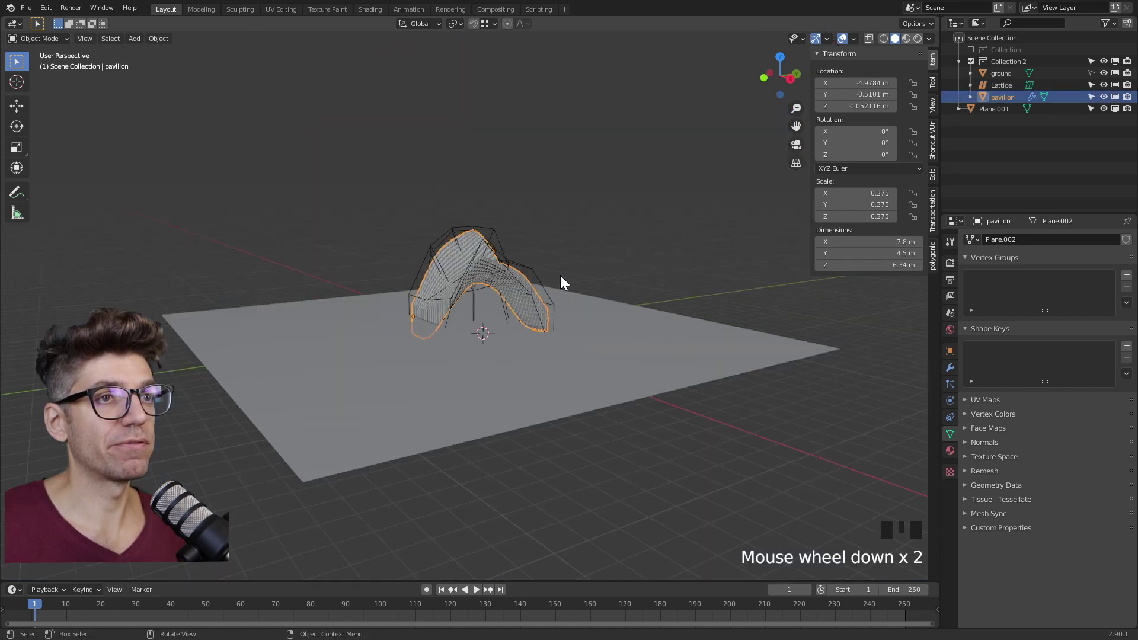
middle_click_drag(560, 275, 499, 278)
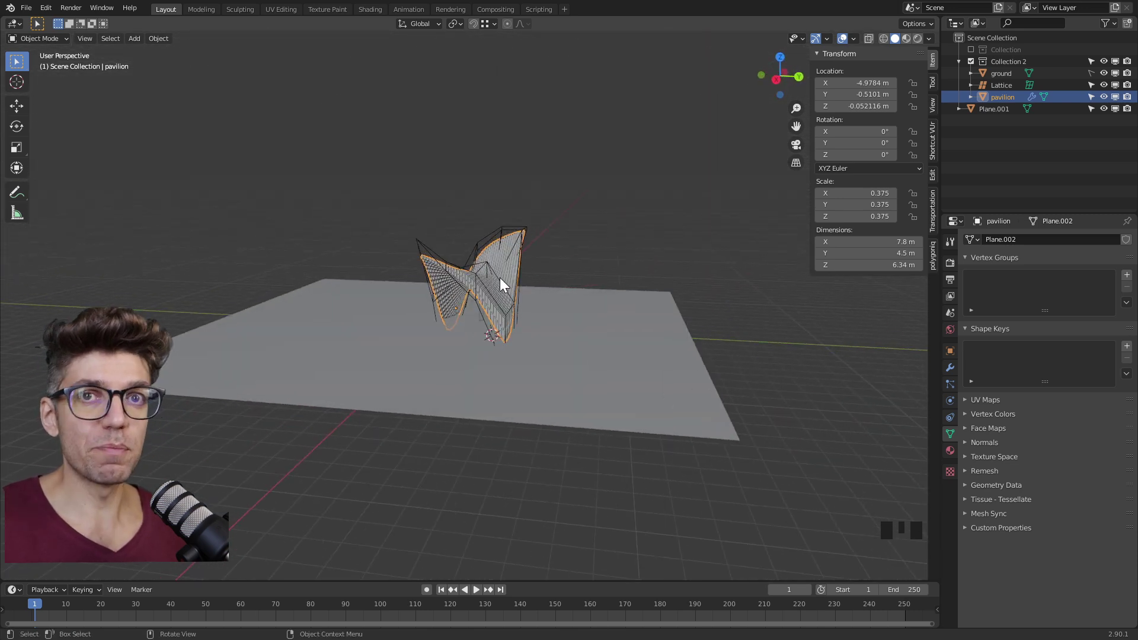
scroll(470, 335, "up", 5)
scroll(460, 347, "down", 4)
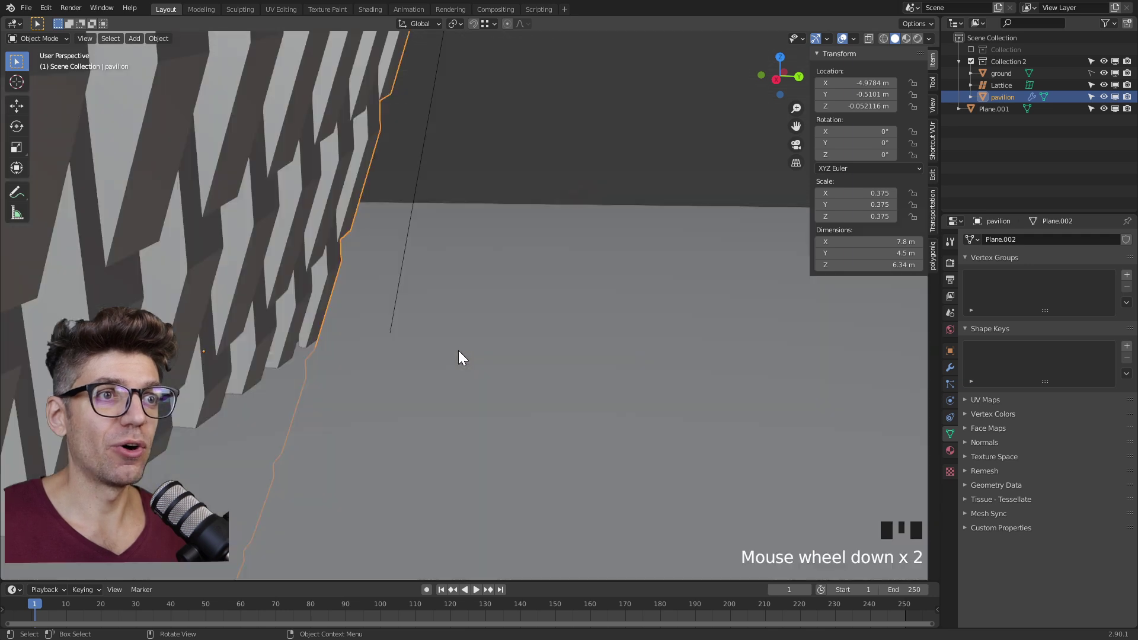
middle_click_drag(476, 350, 510, 343)
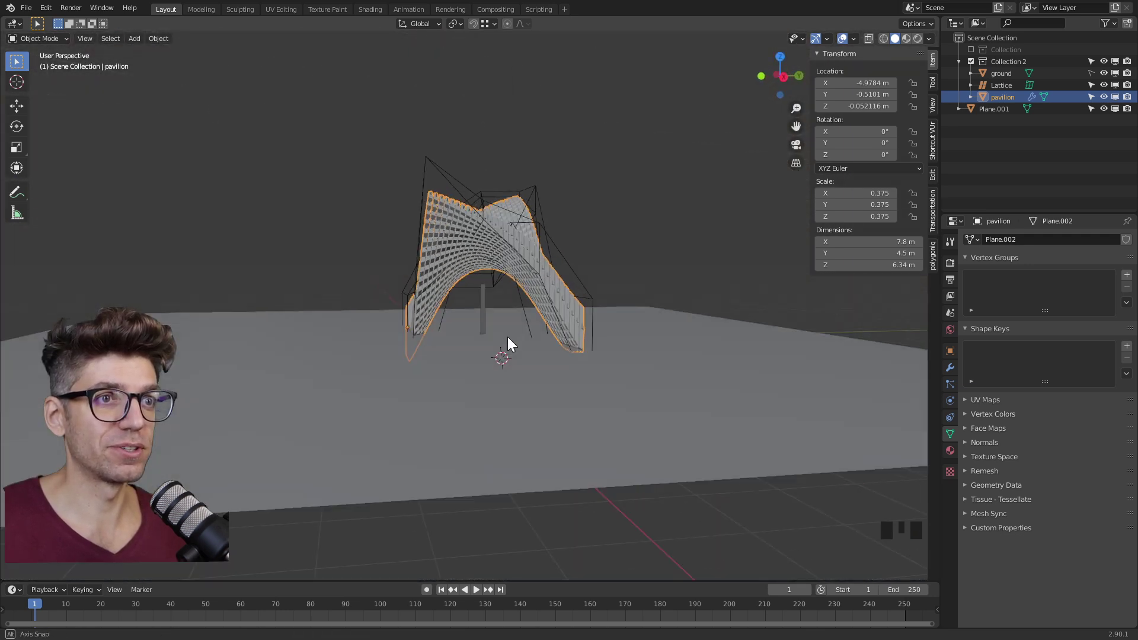
scroll(467, 301, "down", 2)
middle_click_drag(467, 301, 461, 383)
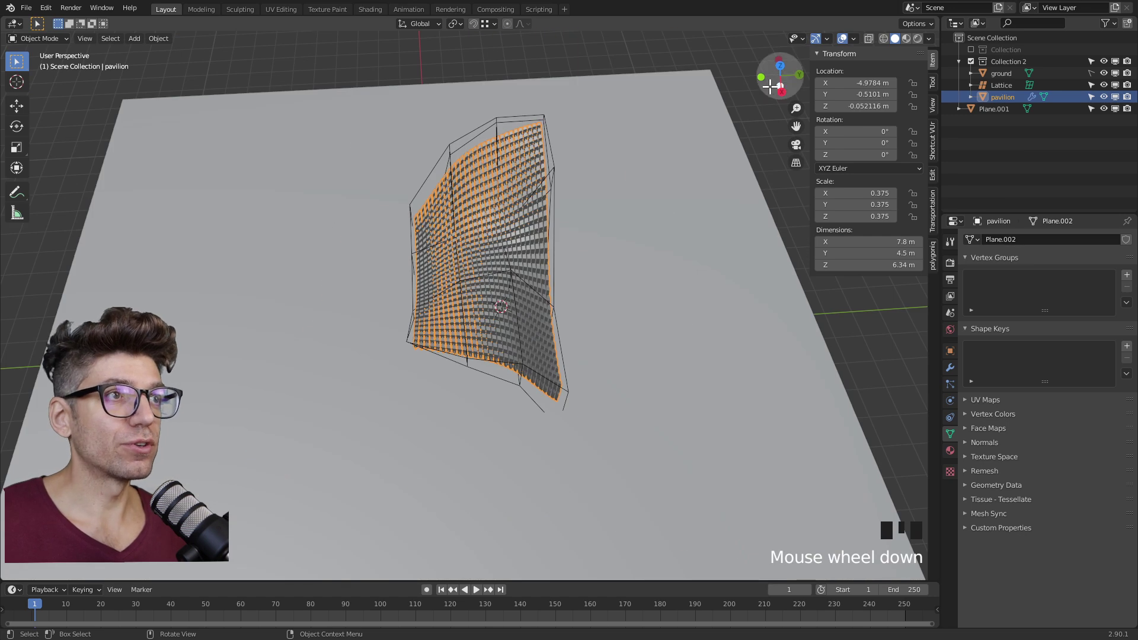
Switch to Top Orthographic view and zoom in on the pavilion
left_click(779, 65)
scroll(489, 324, "up", 4)
scroll(494, 296, "up", 1)
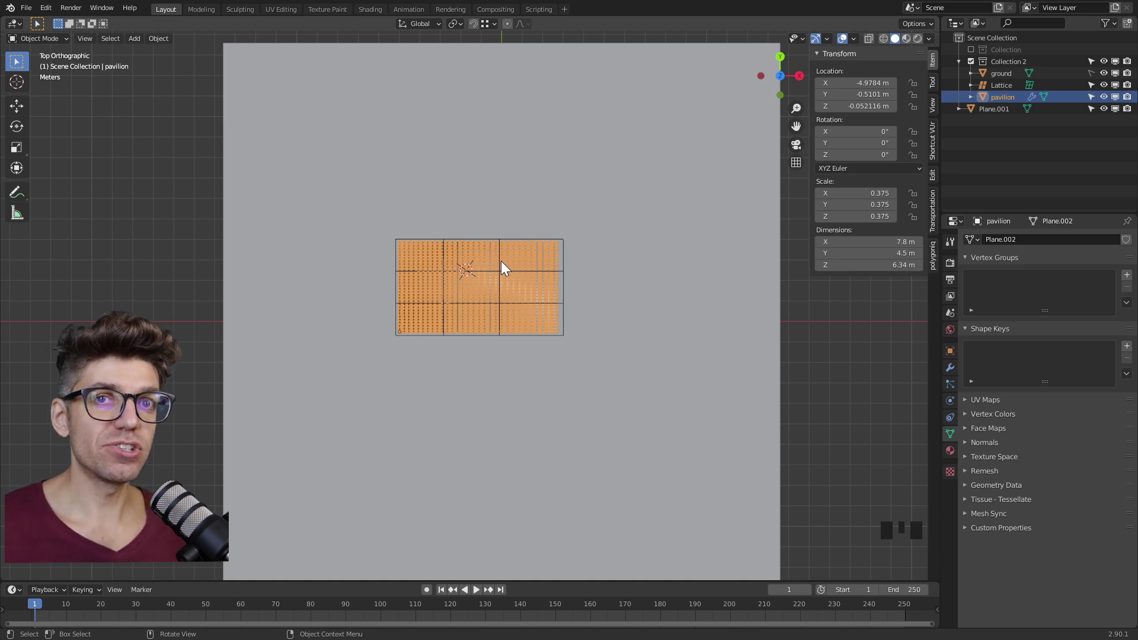
scroll(490, 372, "up", 4)
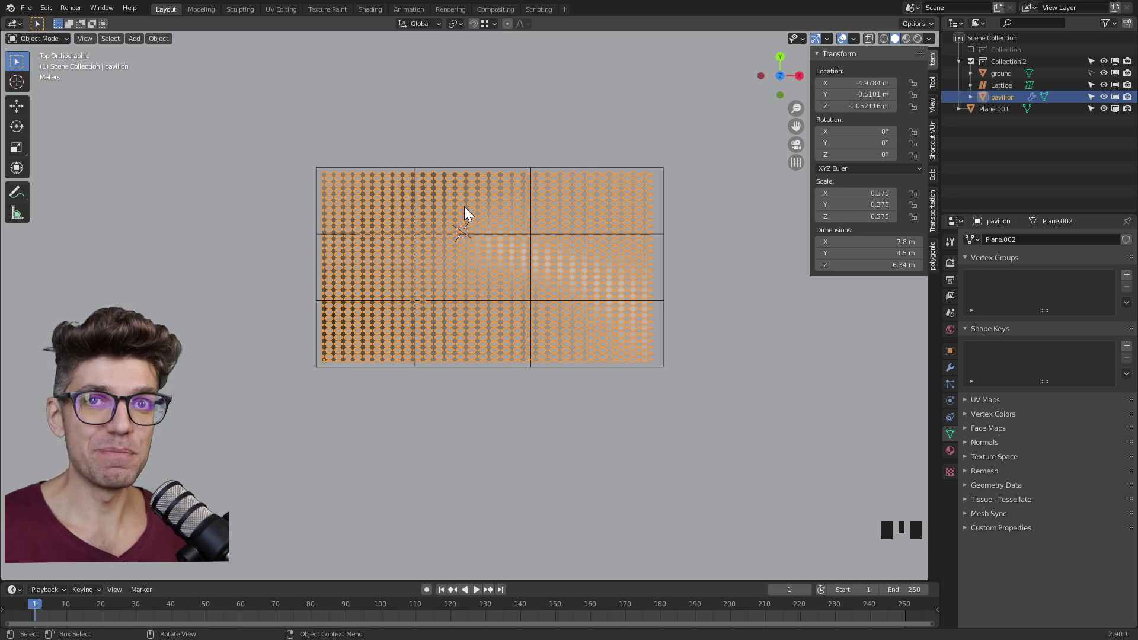
left_click(134, 39)
Add a mesh plane and clear its location back to ground level
mouse_move(146, 54)
left_click(251, 53)
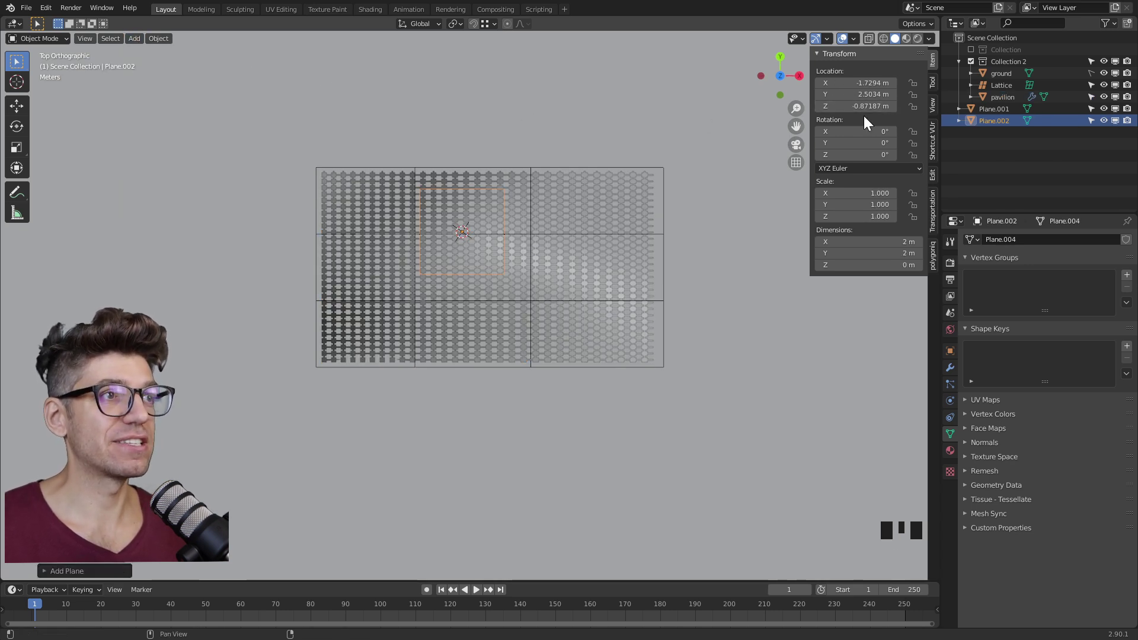
key("BackSpace")
middle_click_drag(462, 255, 425, 268)
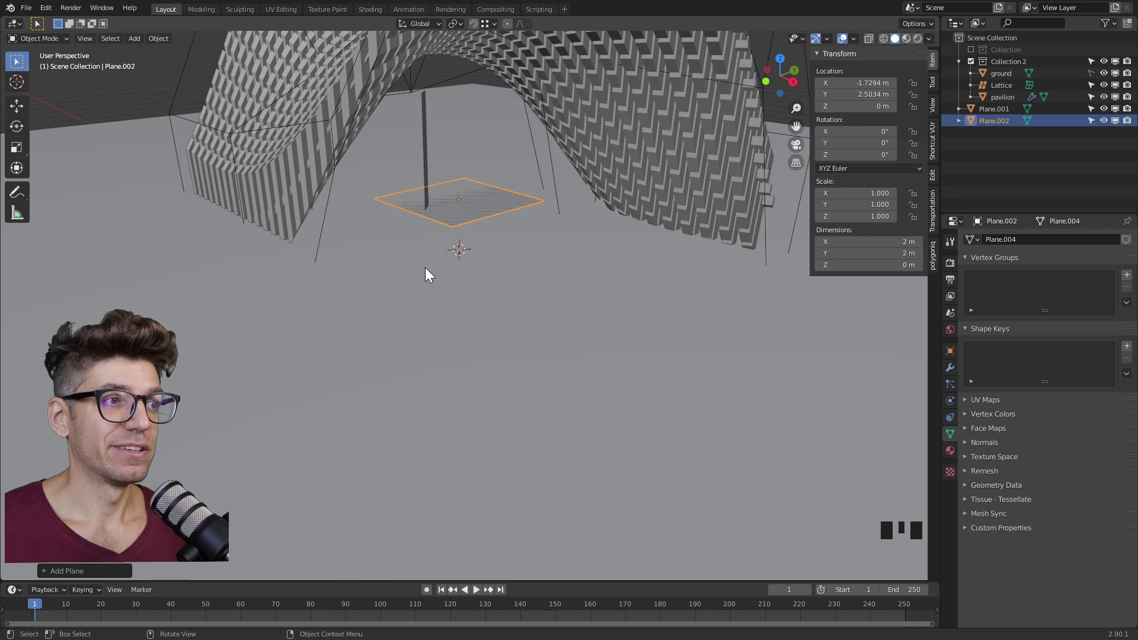
Give the new plane a Solidify modifier with 15 m thickness
left_click(950, 368)
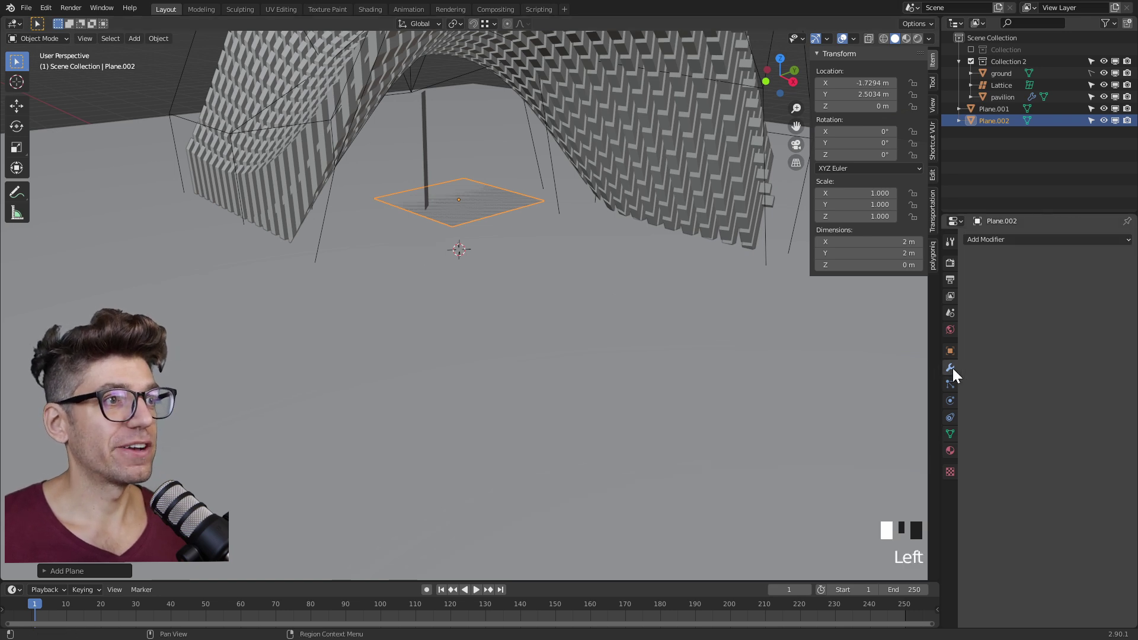
left_click(1000, 240)
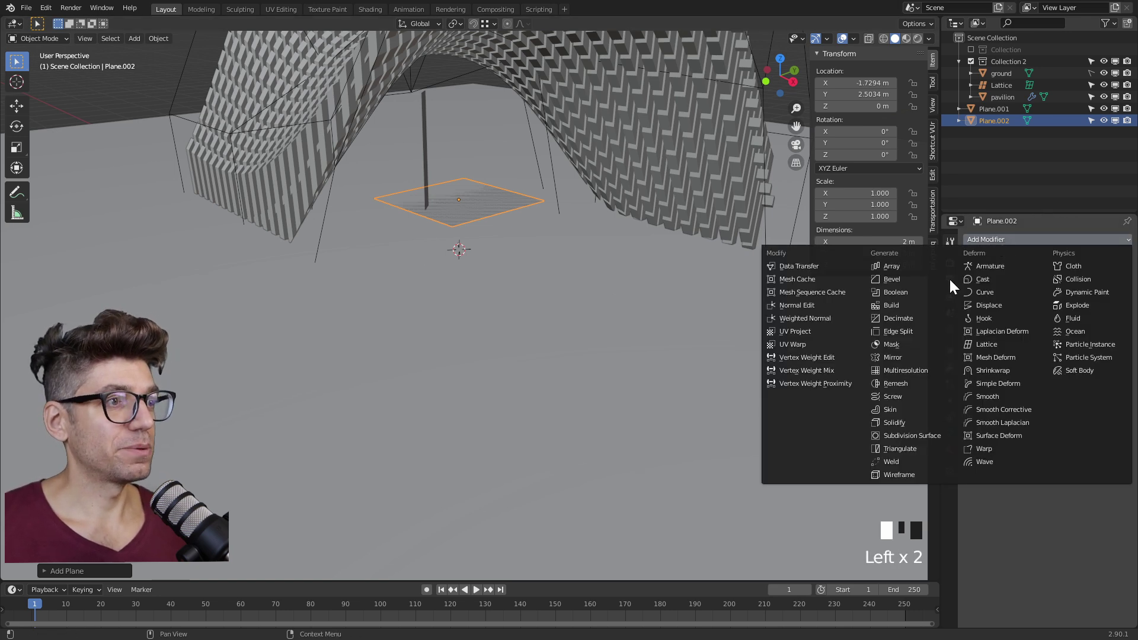
left_click(897, 423)
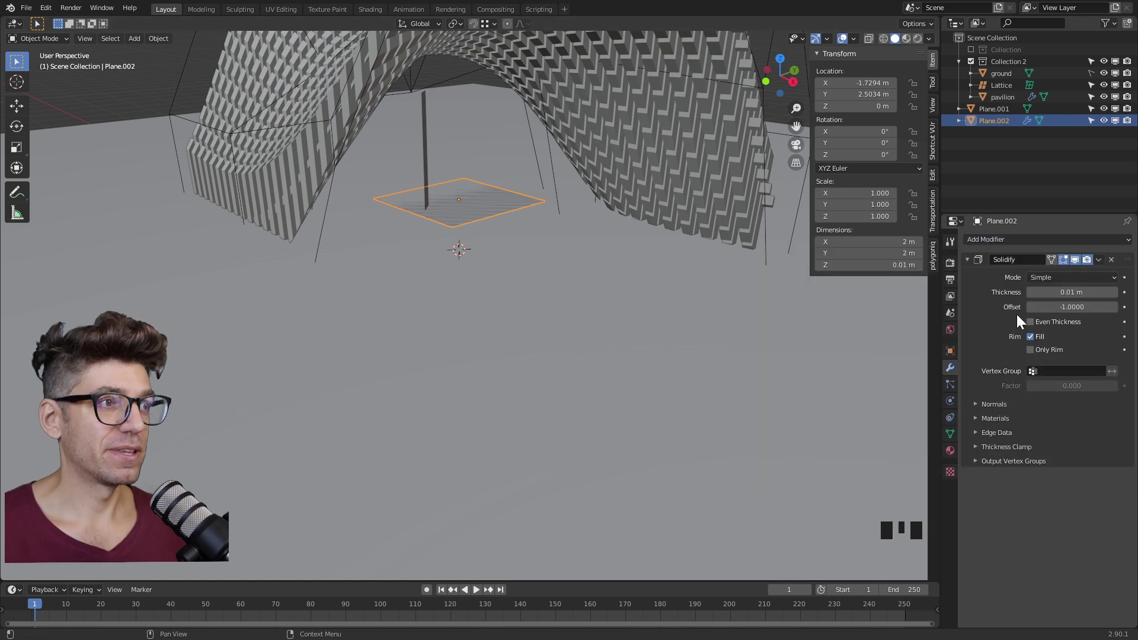
left_click(1067, 293)
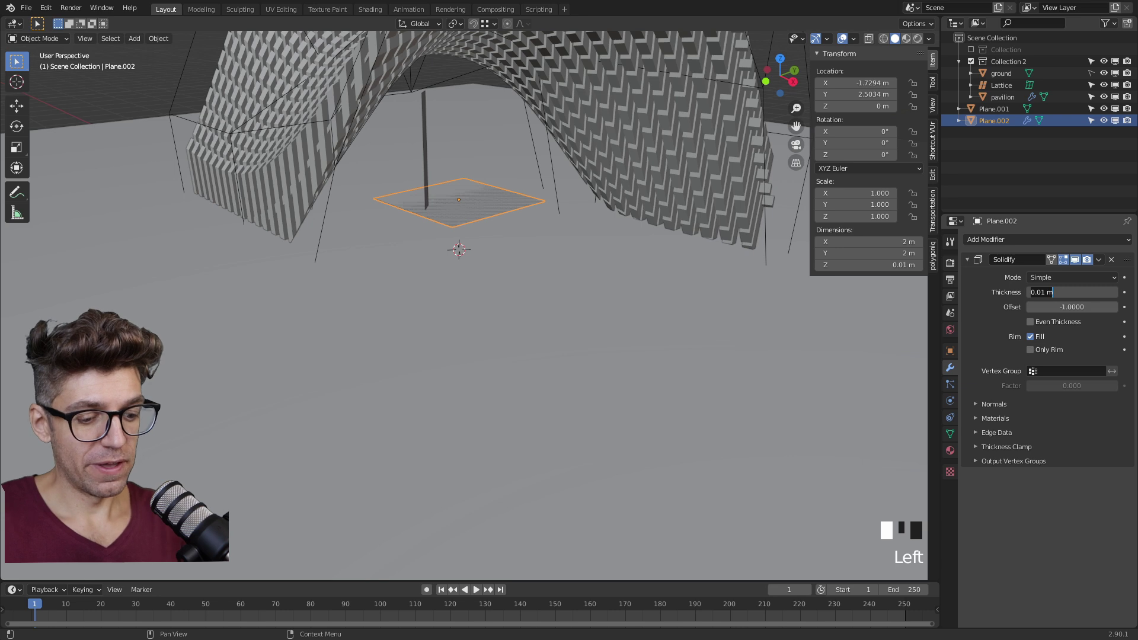
type("15")
key("Return")
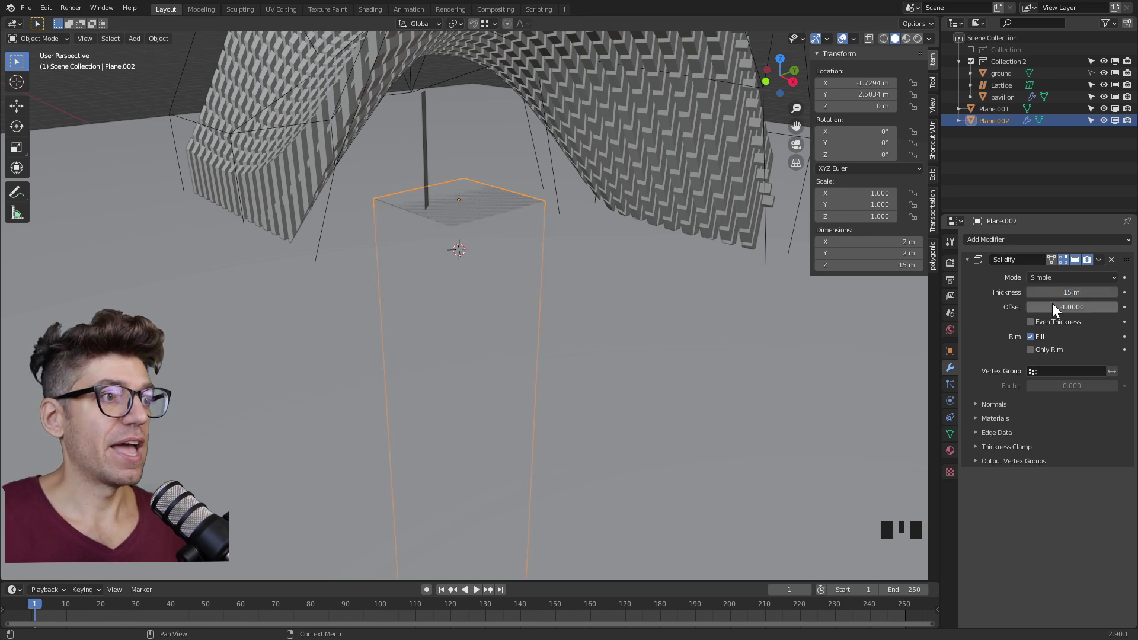
left_click(1054, 308)
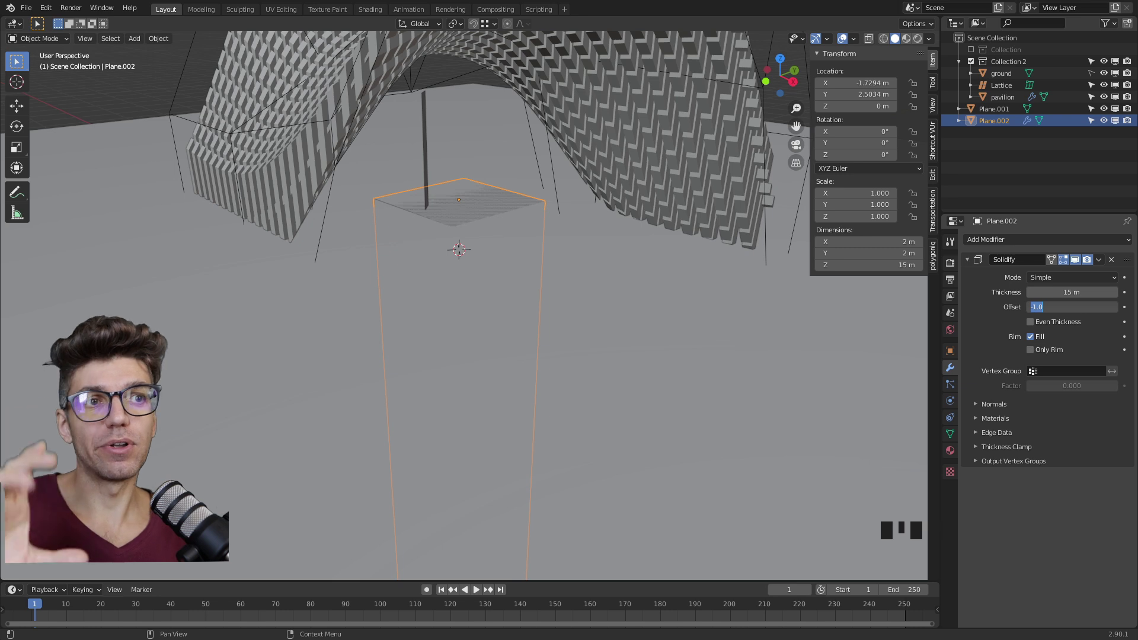
Set the Solidify offset to 0 so the block is centred on the plane
type("0")
key("Return")
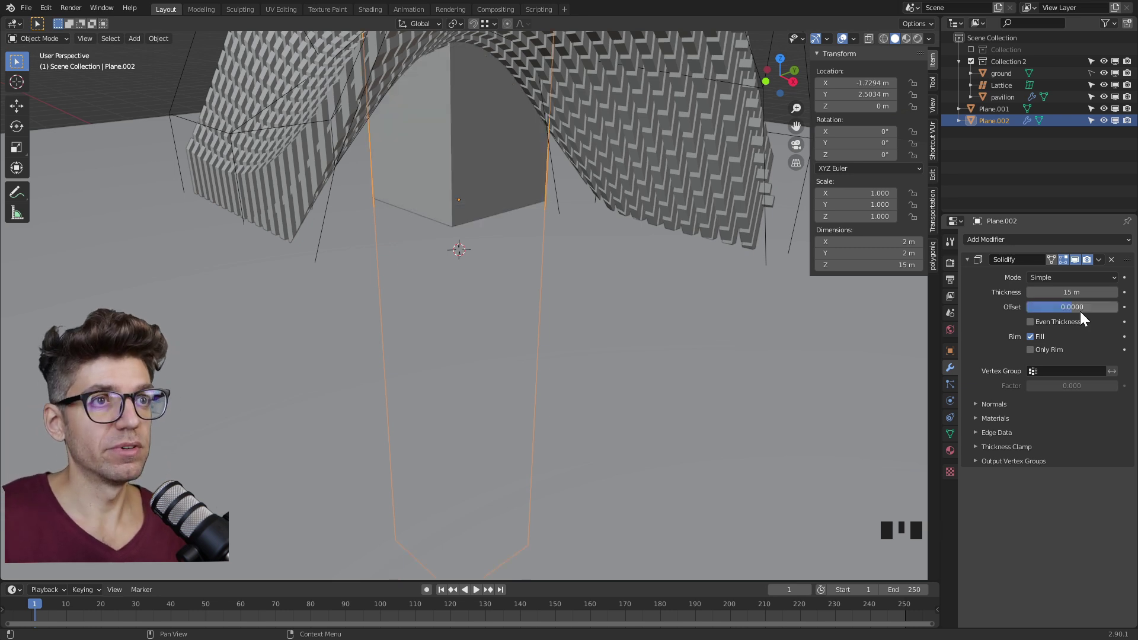
scroll(652, 263, "down", 3)
middle_click_drag(570, 262, 518, 252)
Try a 25 m Solidify thickness, then set it back to 15 m
left_click(1071, 292)
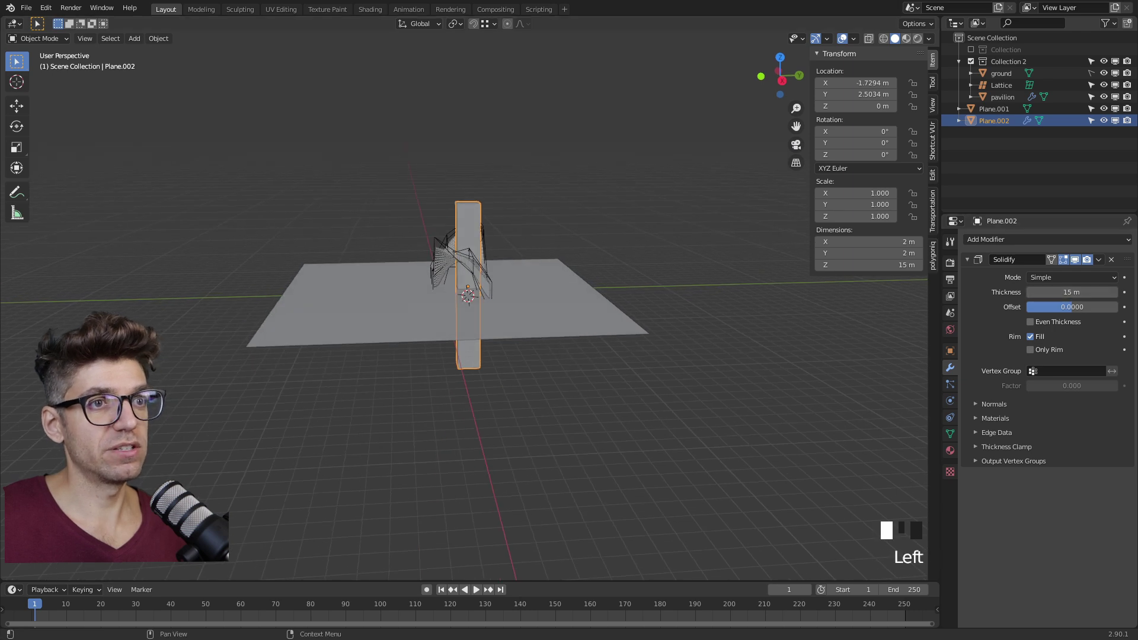
type("25")
key("Return")
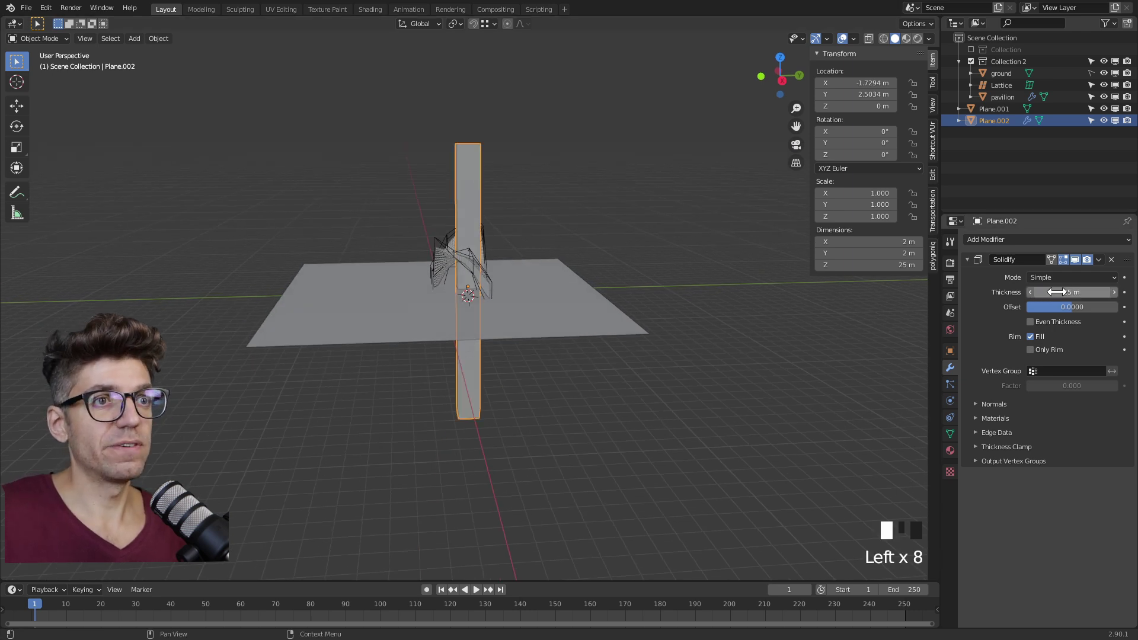
left_click(1056, 291)
type("15")
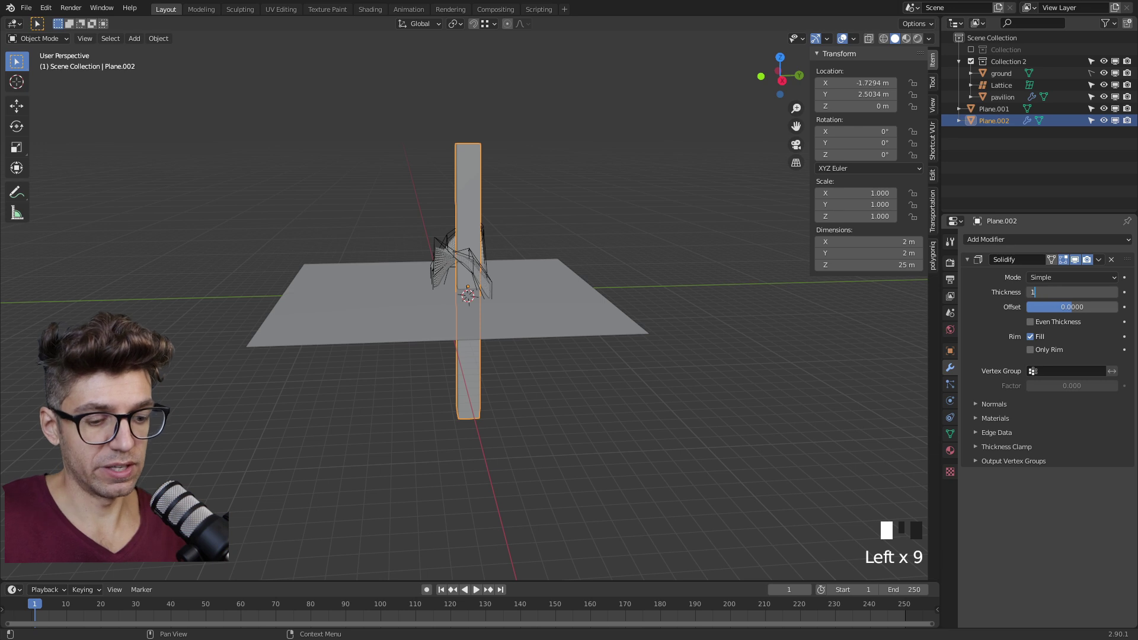
key("Return")
middle_click_drag(651, 313, 506, 235)
scroll(506, 235, "up", 2)
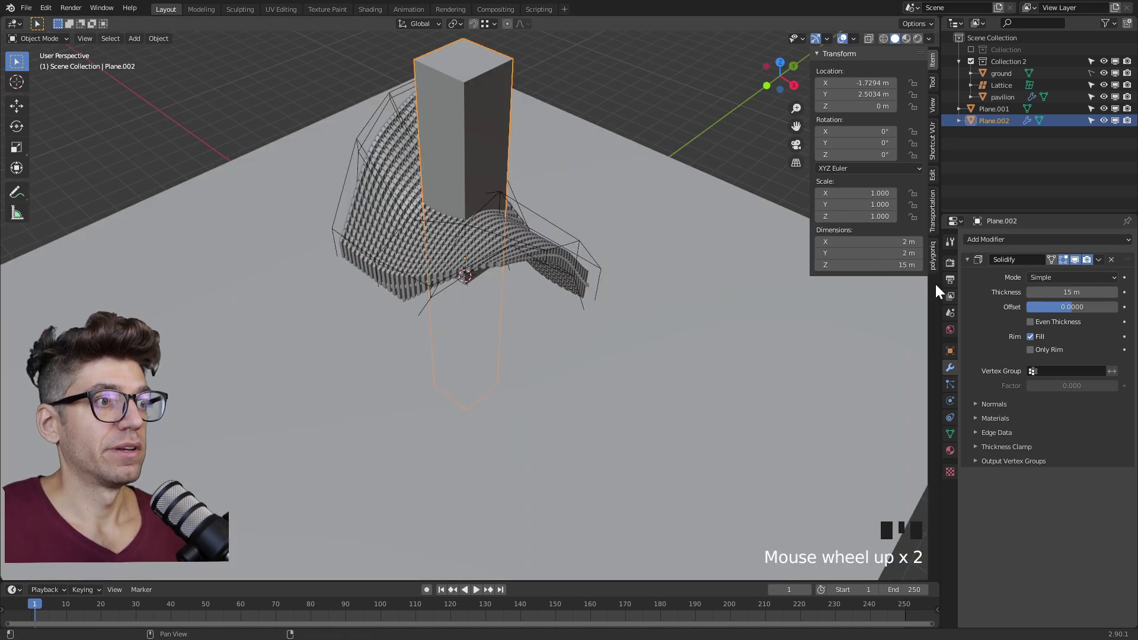
left_click(950, 351)
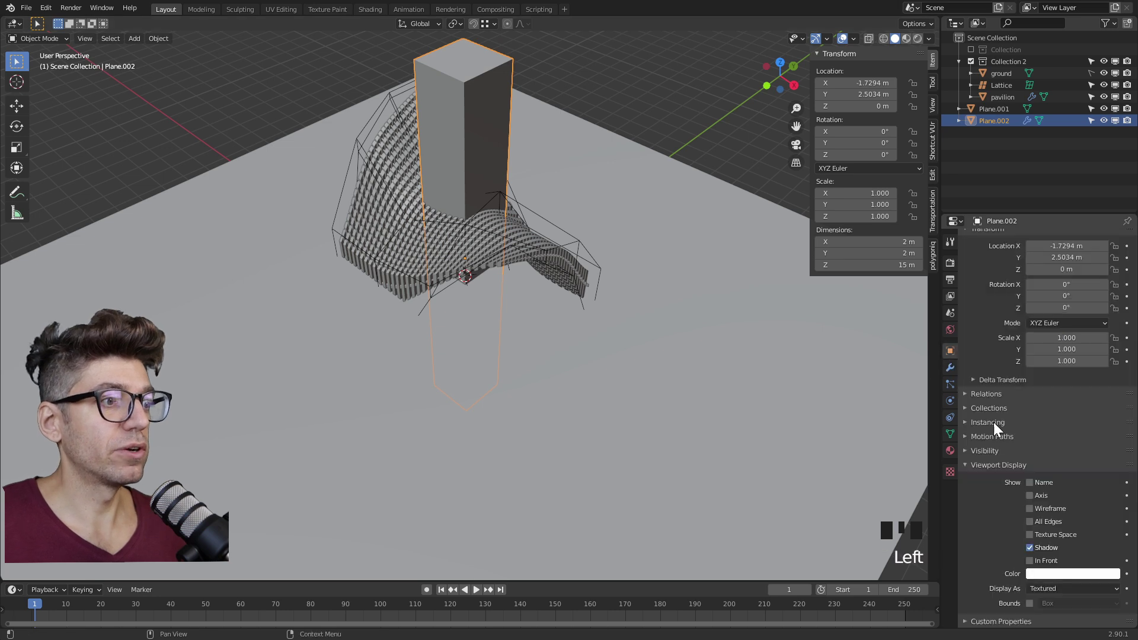
Set the solidified block's viewport display to Wire
scroll(1040, 477, "down", 4)
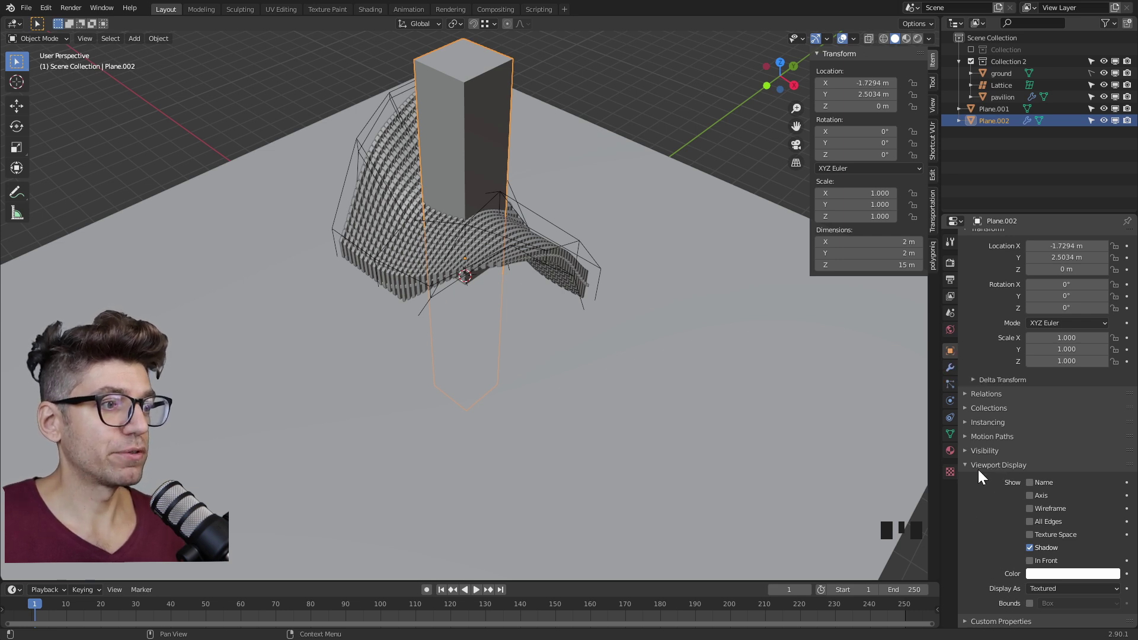
left_click(1038, 590)
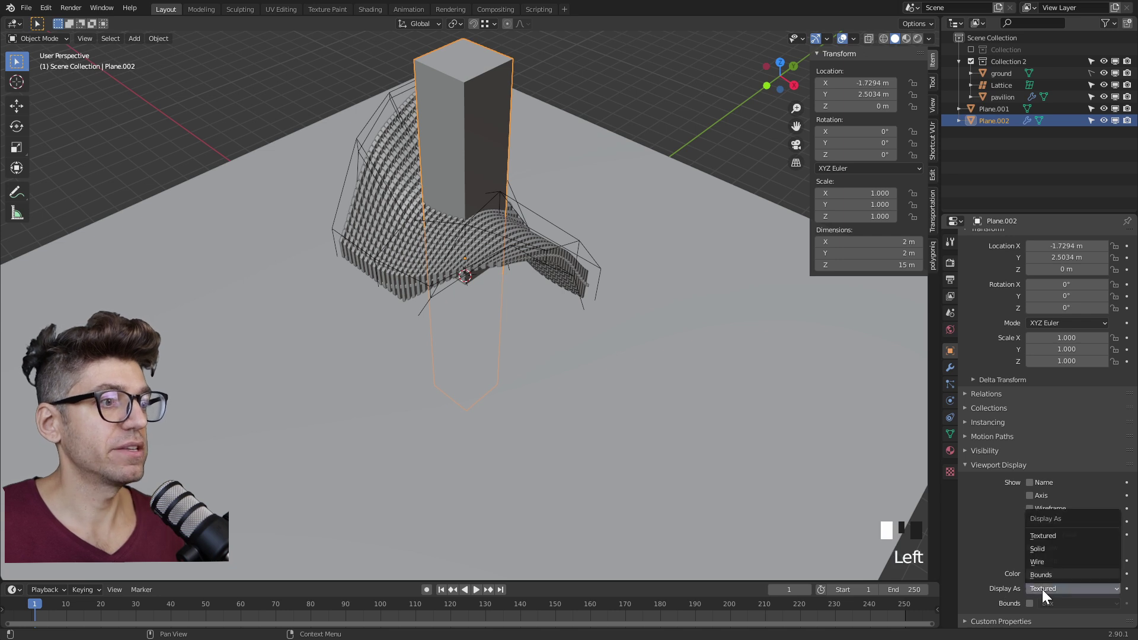
left_click(1038, 563)
middle_click_drag(741, 414, 603, 360)
scroll(587, 351, "down", 3)
scroll(453, 237, "up", 3)
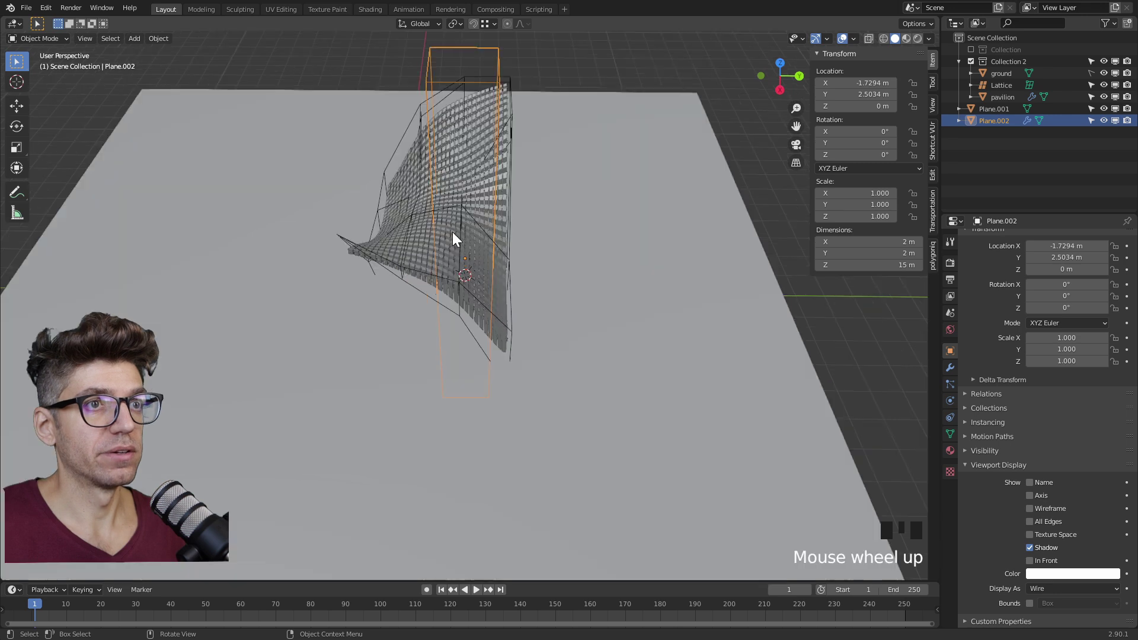
Rename Plane.002 to 'boolean' in the Outliner
left_click(984, 122)
double_click(984, 121)
type("boolean")
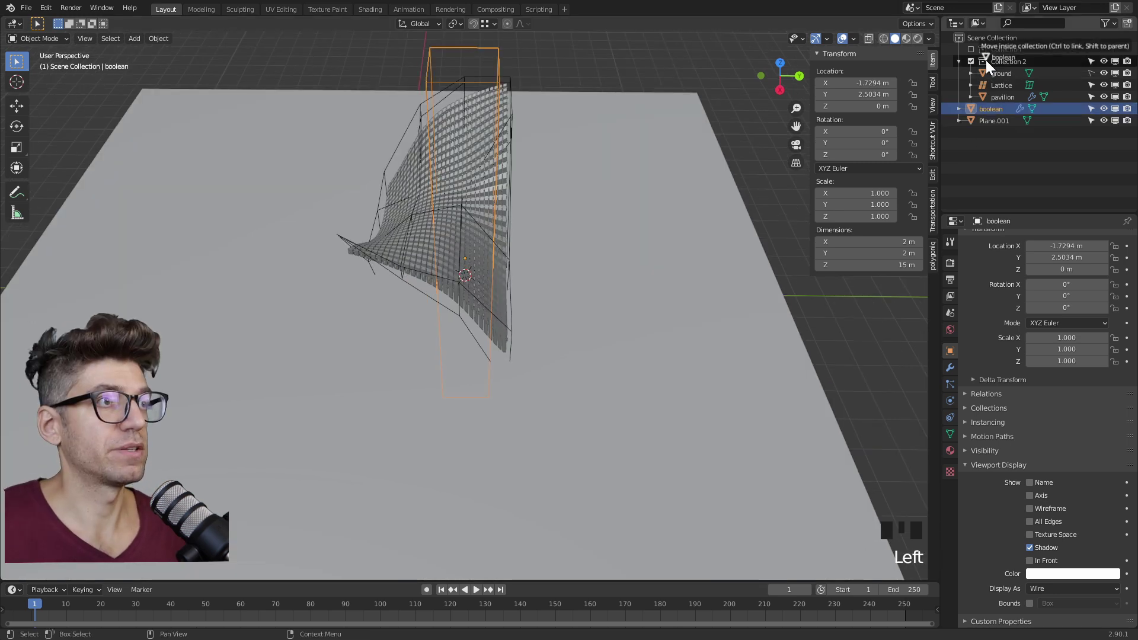
left_click(986, 60)
Rename Plane.001 to 'scale' and move it into Collection 2
left_click(991, 121)
double_click(991, 121)
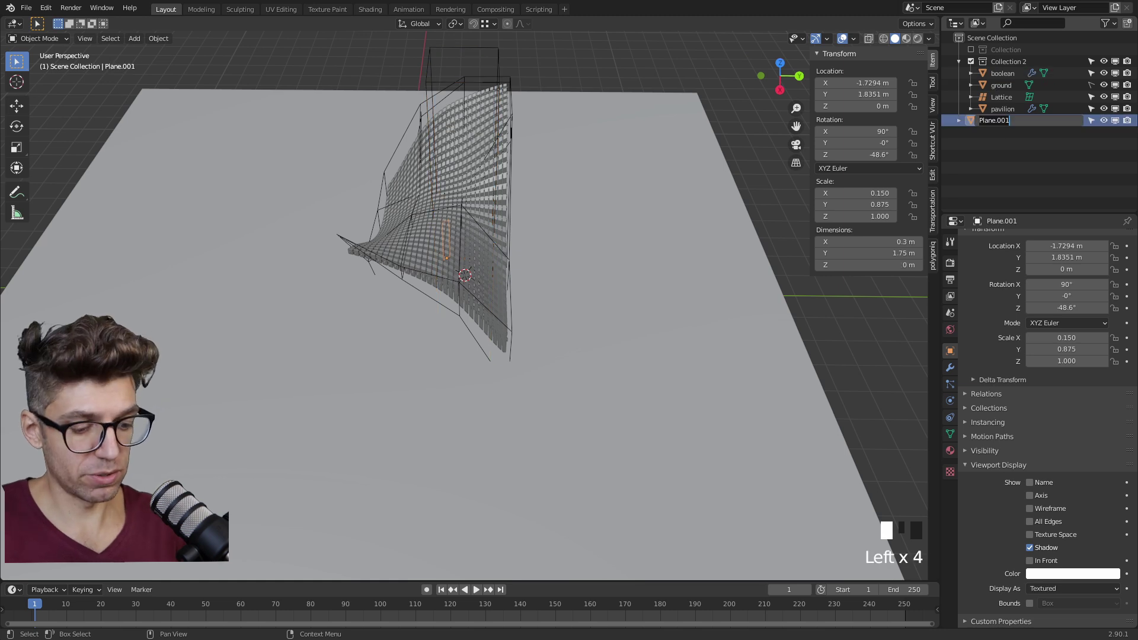
type("scale")
key("Return")
left_click_drag(990, 123, 998, 61)
middle_click_drag(422, 222, 520, 231)
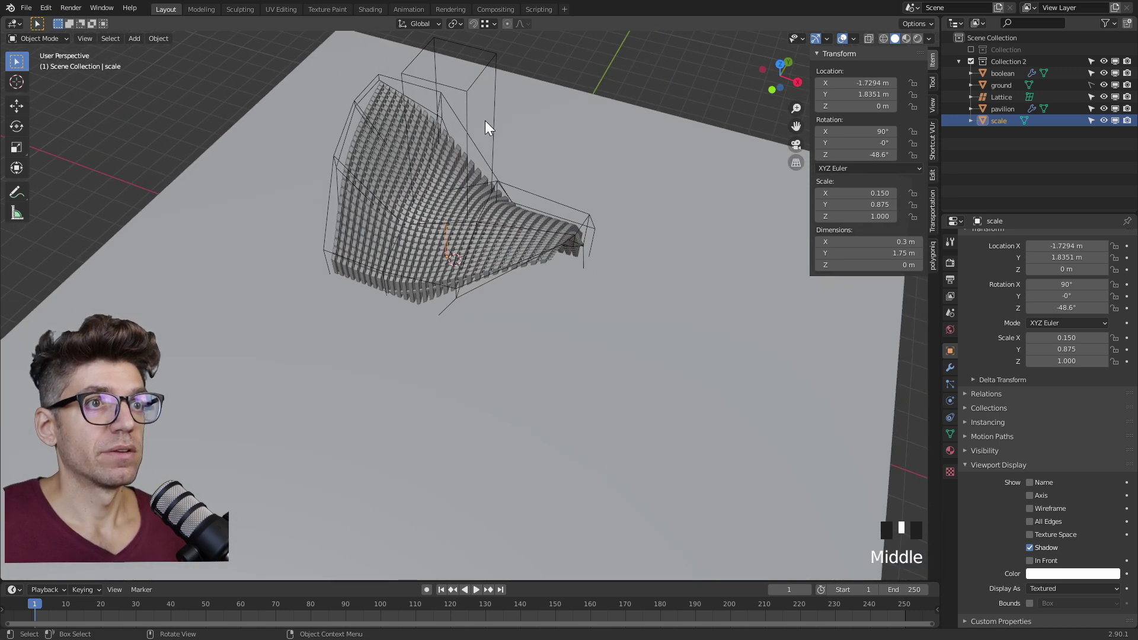
left_click(523, 247)
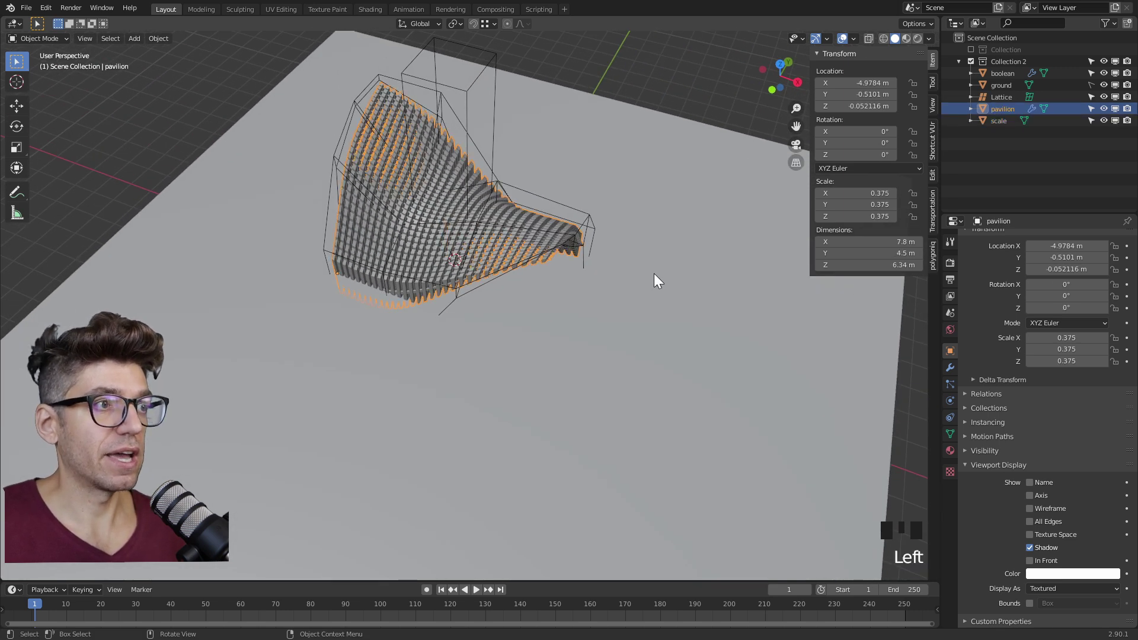
Add a Difference Boolean modifier to the pavilion with the 'boolean' object as cutter
left_click(949, 367)
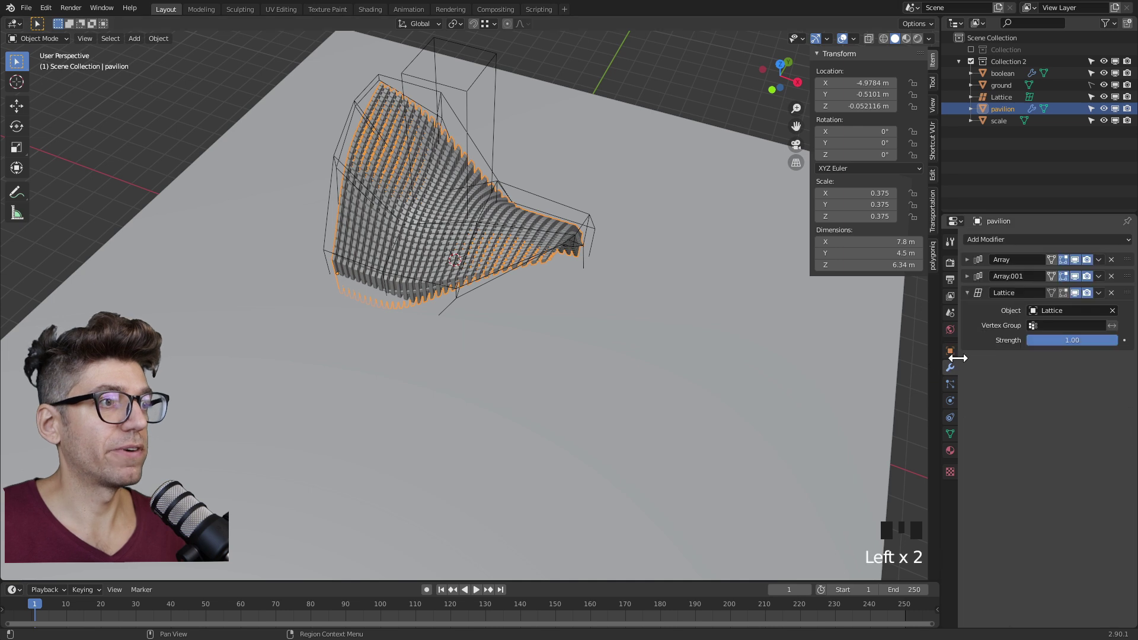
left_click(986, 240)
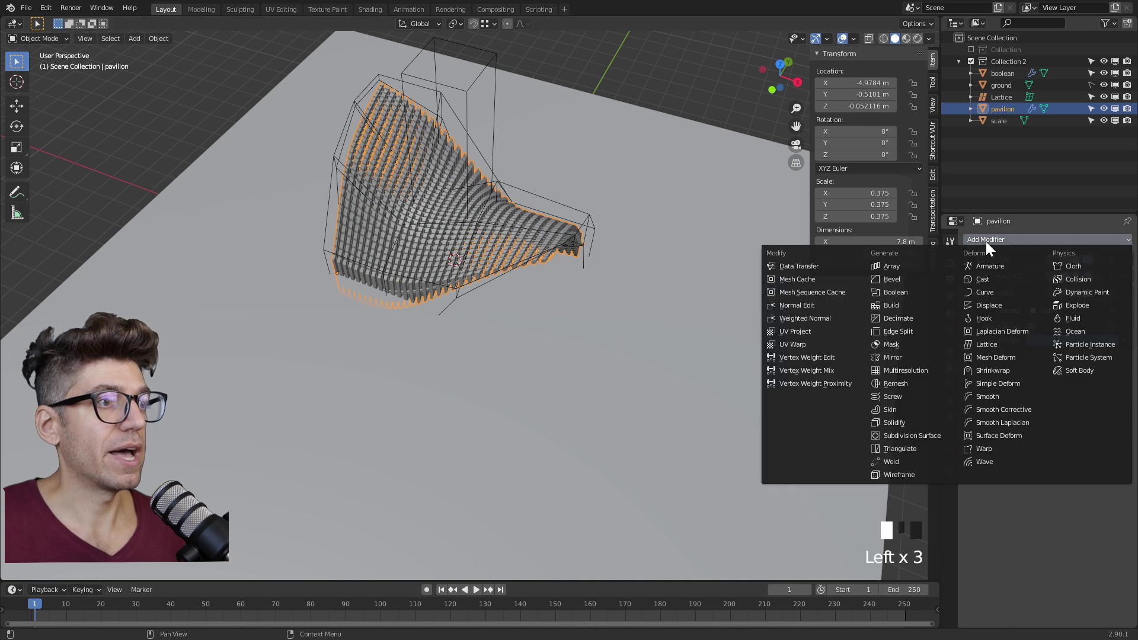
left_click(885, 293)
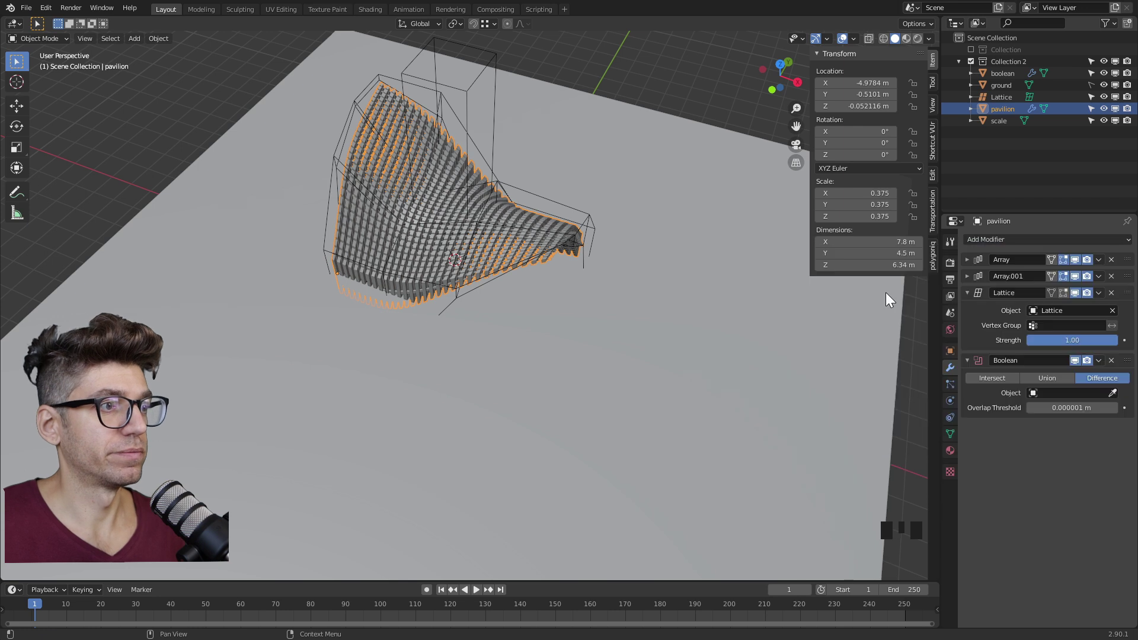
left_click(1112, 393)
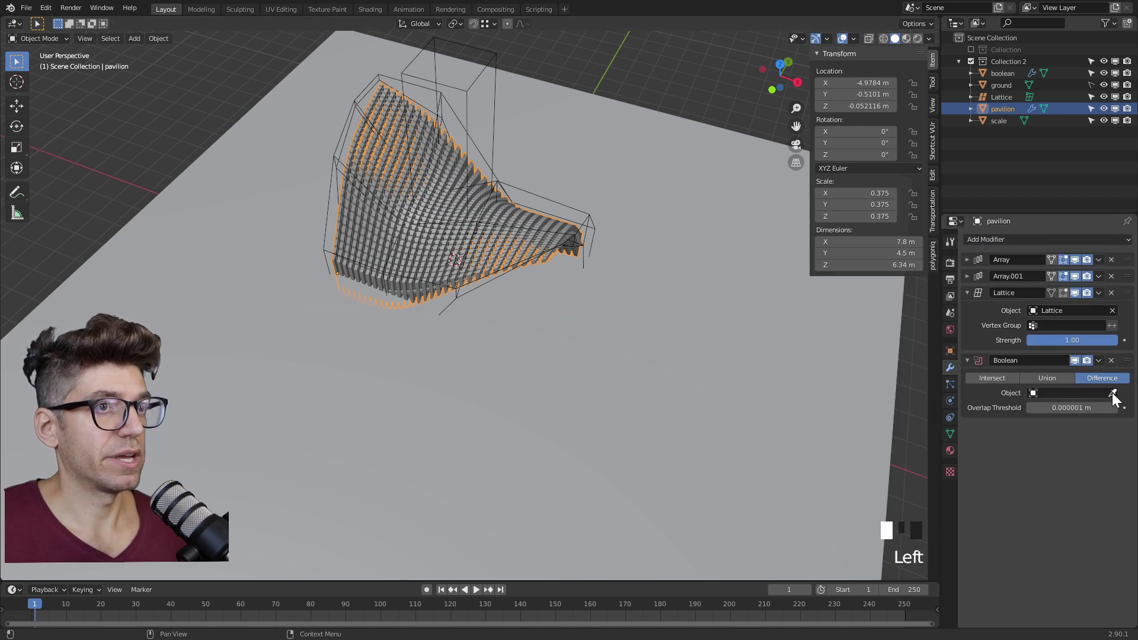
left_click(501, 76)
middle_click_drag(580, 223, 417, 209)
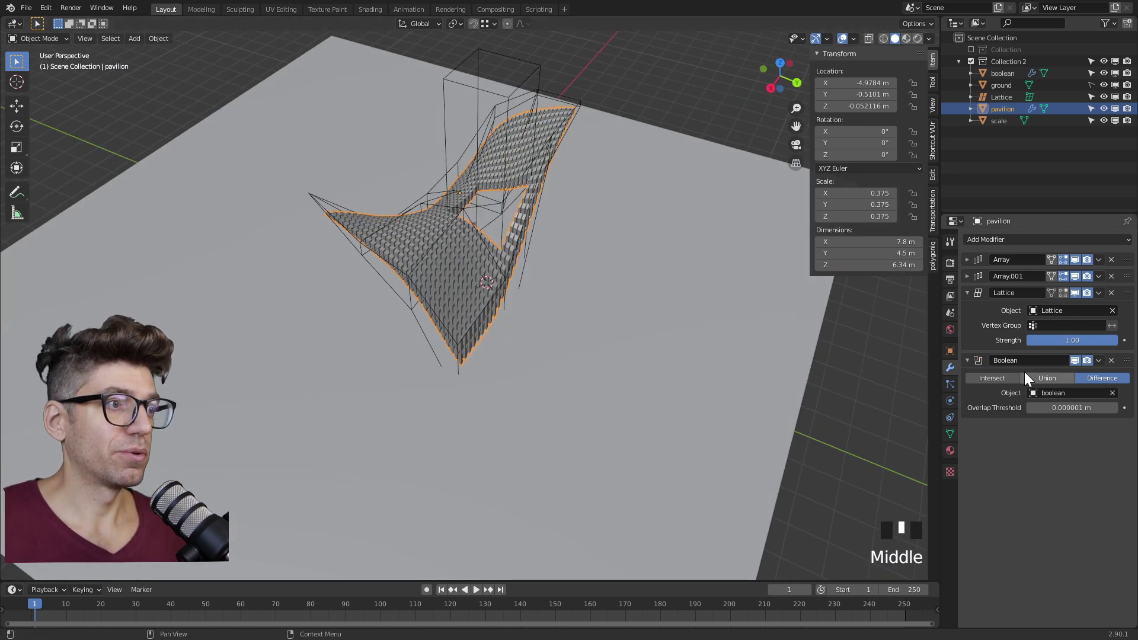
Select the boolean box and start moving it, then cancel the move
left_click(468, 96)
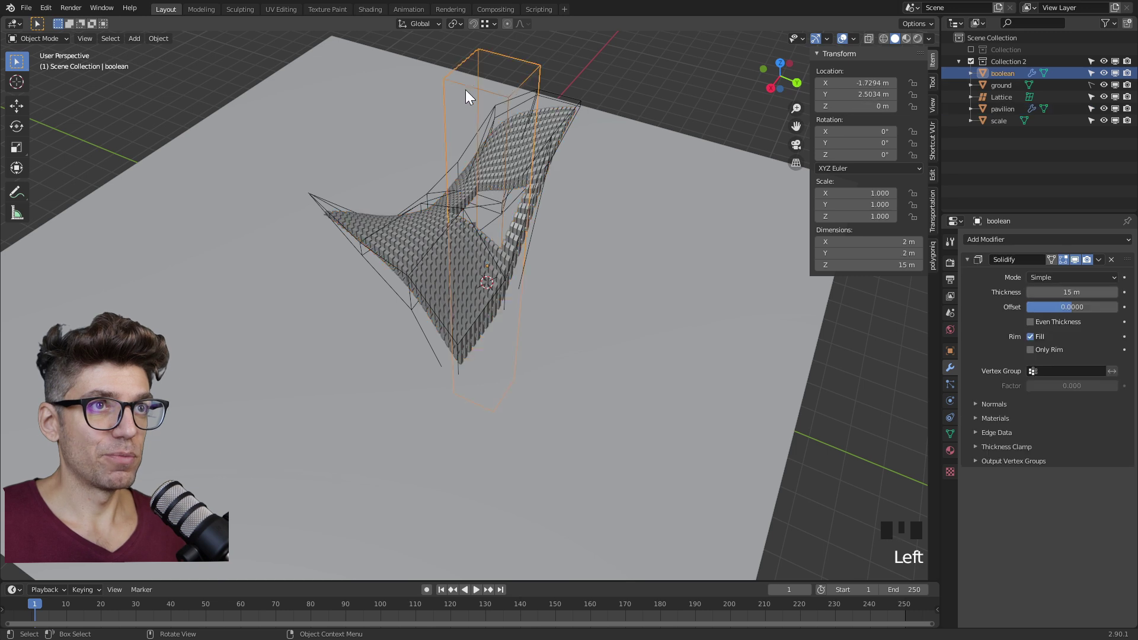
key("g")
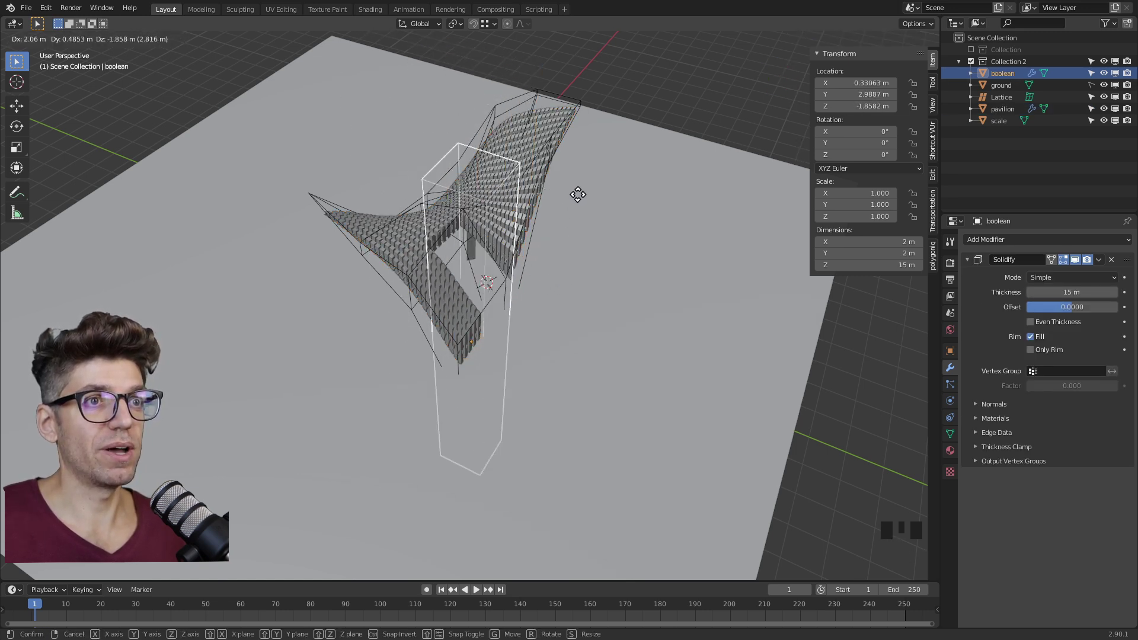
right_click(579, 193)
middle_click_drag(579, 193, 570, 206)
Switch the pavilion's Boolean operation to Intersect, keeping only the patch inside the box
left_click(570, 202)
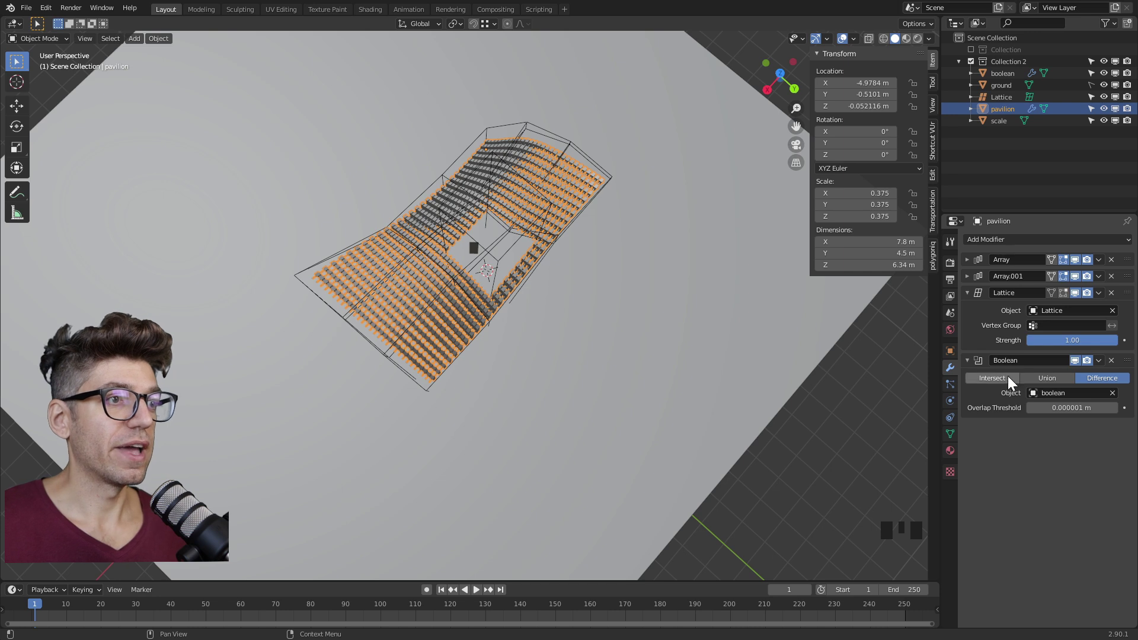
left_click(992, 378)
scroll(468, 219, "up", 5)
scroll(474, 229, "down", 1)
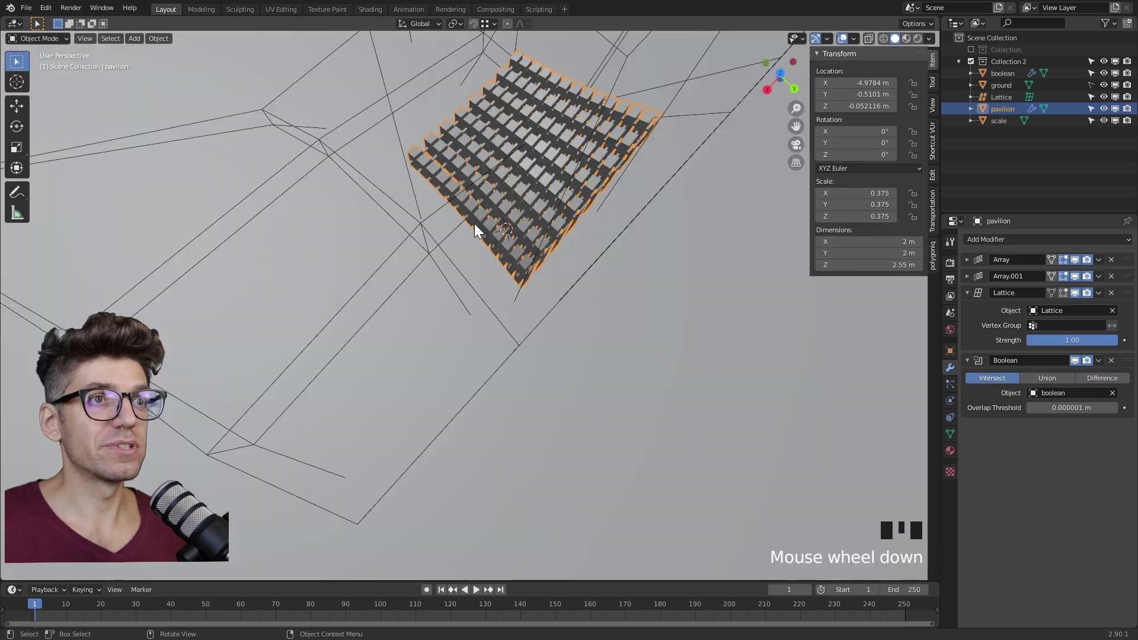
middle_click_drag(474, 223, 476, 273)
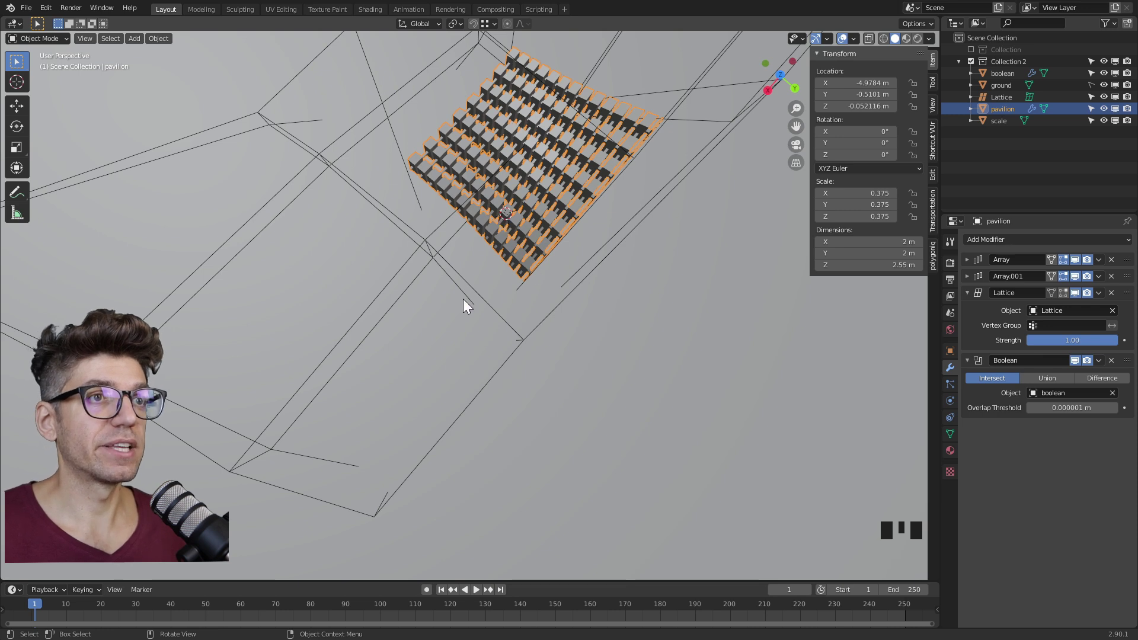
scroll(464, 299, "down", 4)
middle_click_drag(499, 267, 535, 165)
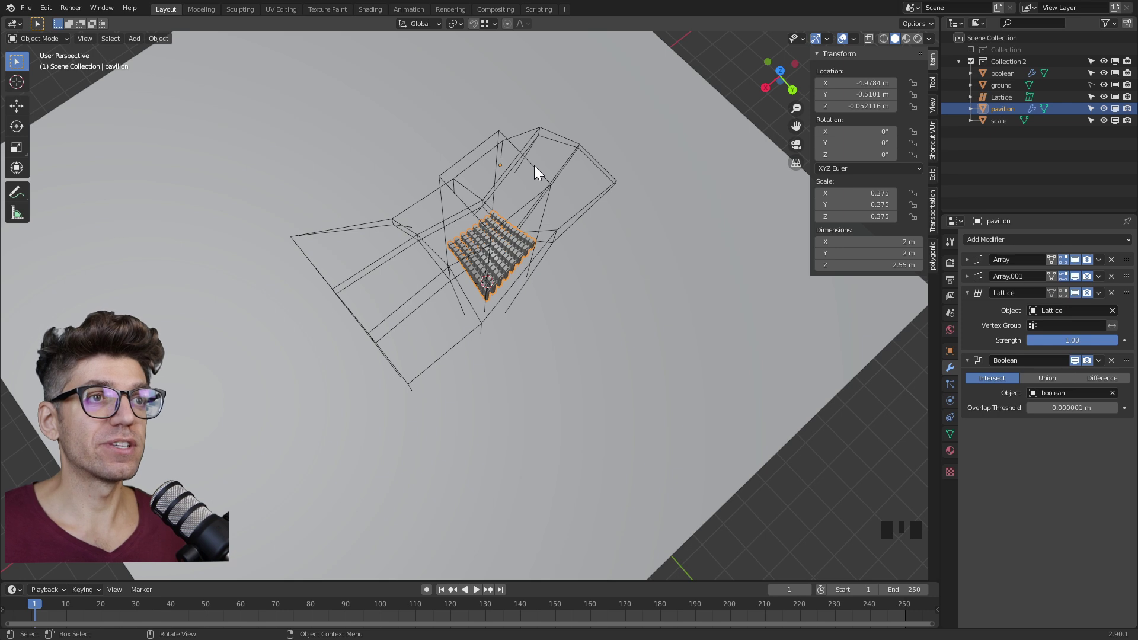
left_click(543, 178)
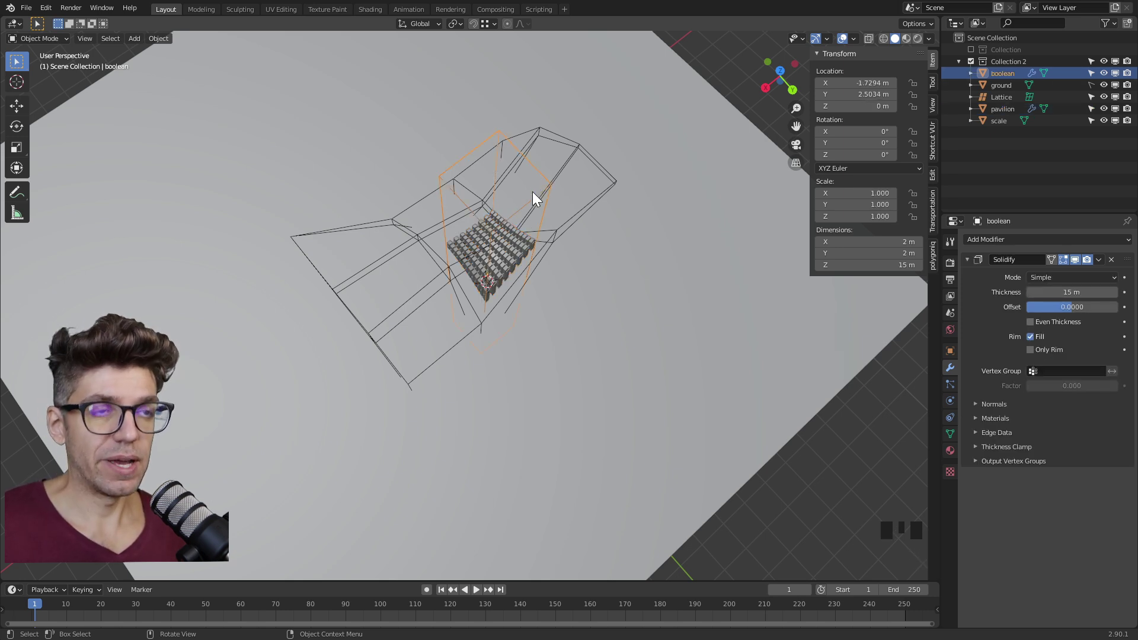
key("grave")
Enter Edit Mode on the boolean box and deselect all its vertices
scroll(476, 306, "up", 3)
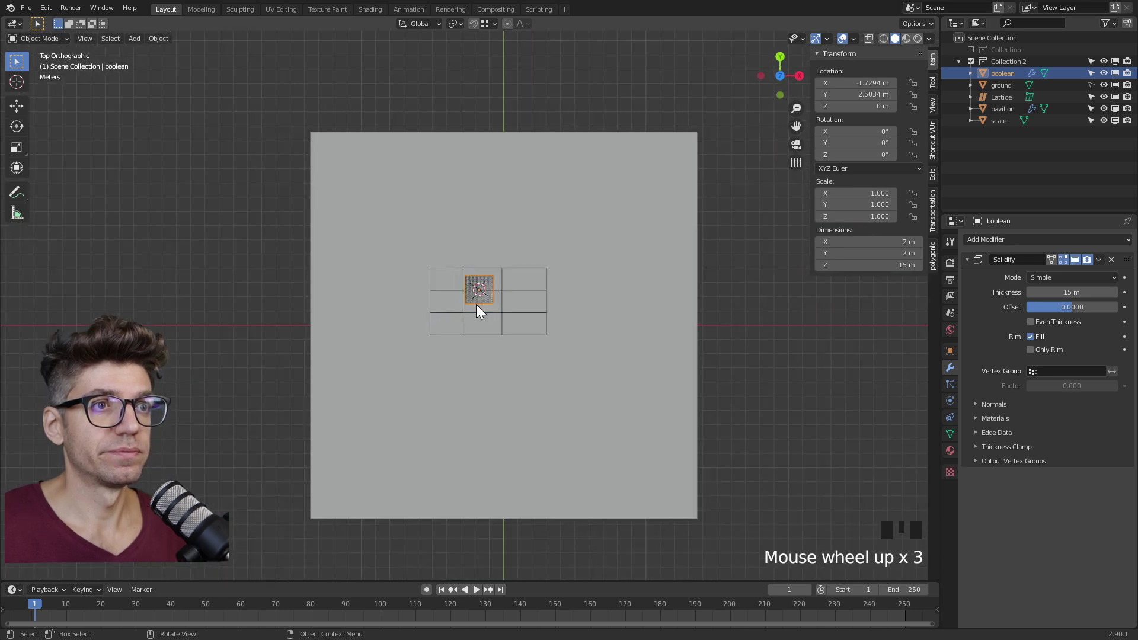
scroll(477, 304, "up", 7)
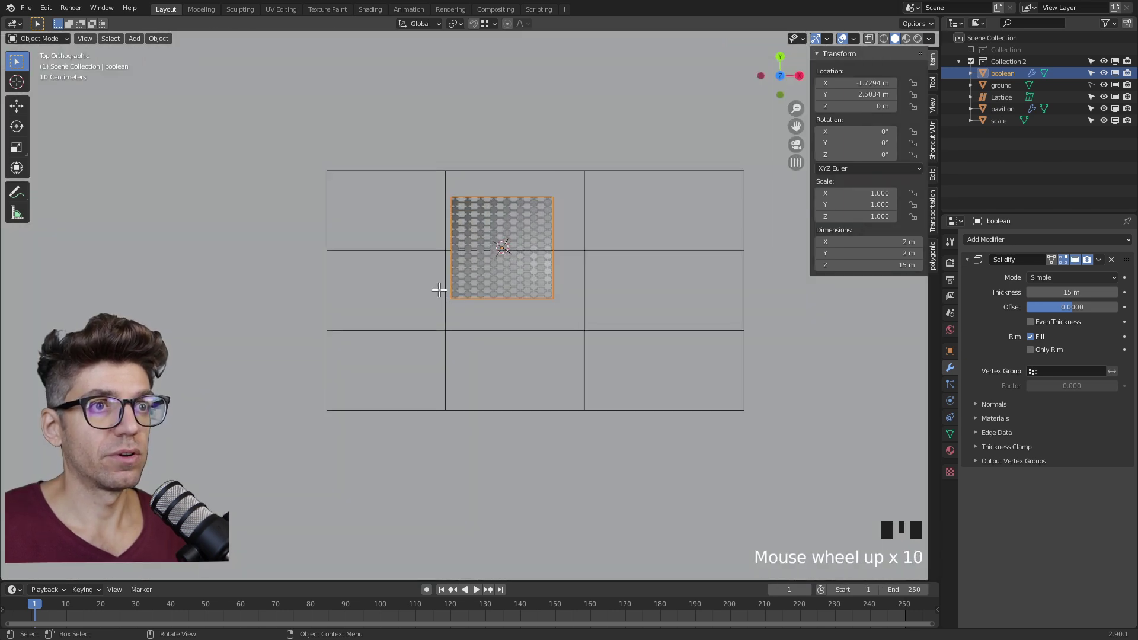
key("Tab")
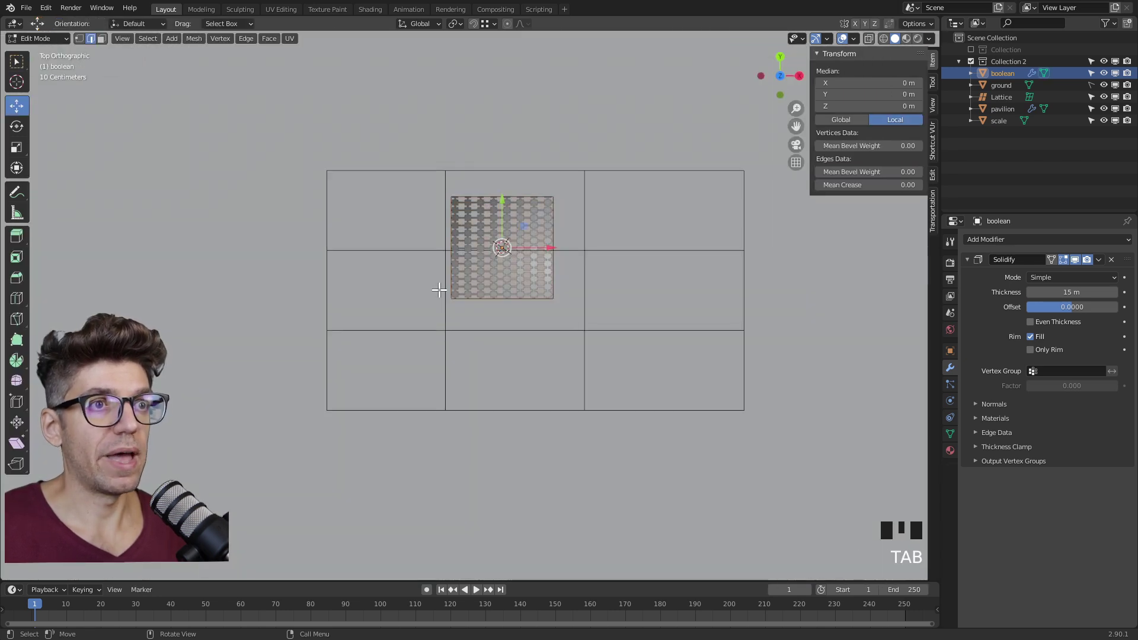
left_click(570, 297)
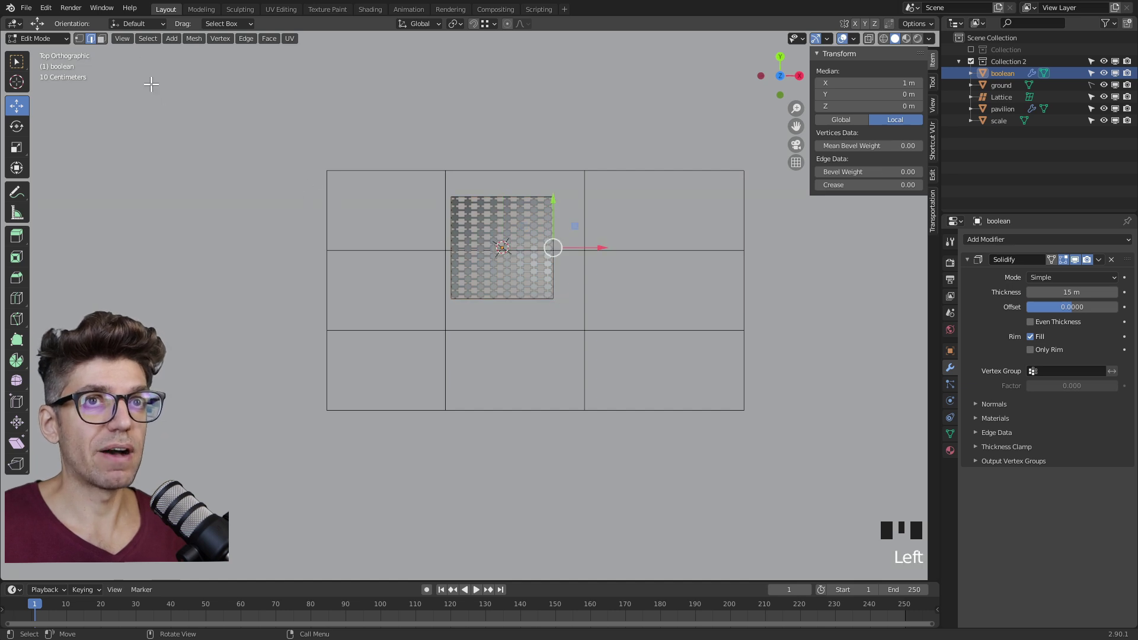
left_click(83, 45)
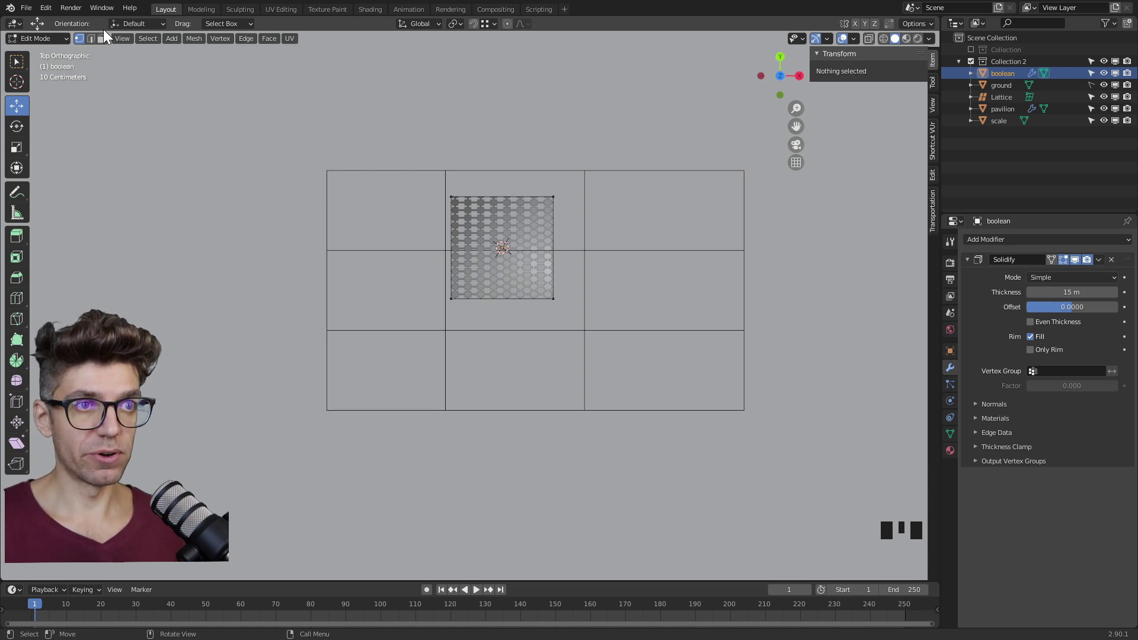
Move the first two corners of the box outline outward to skew its footprint
left_click(551, 297)
key("g")
left_click(513, 167)
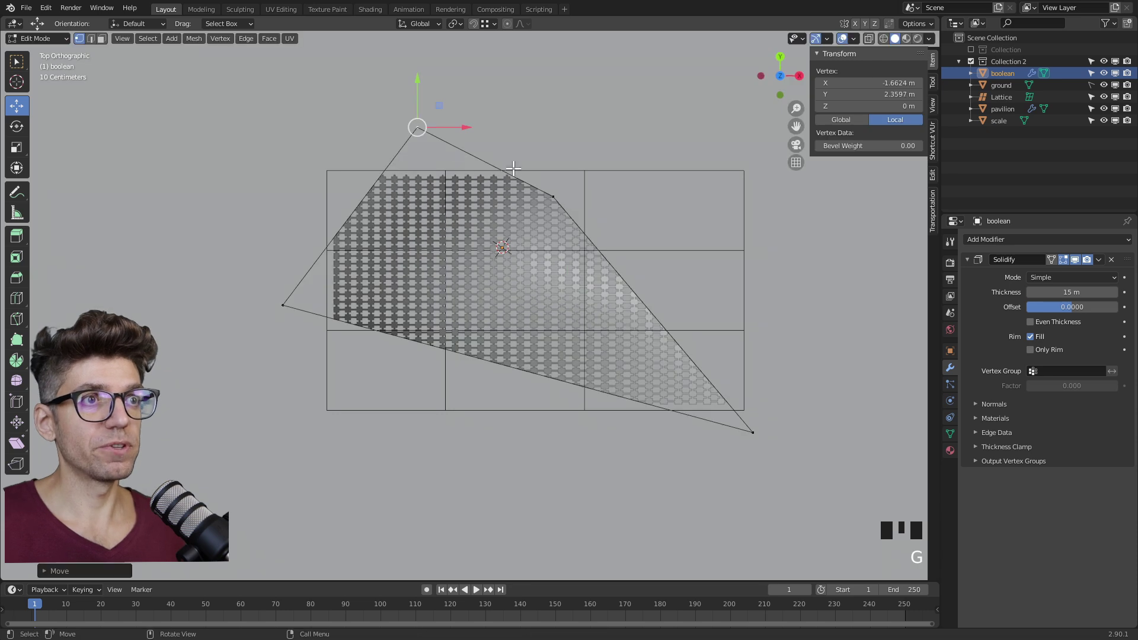
left_click(553, 195)
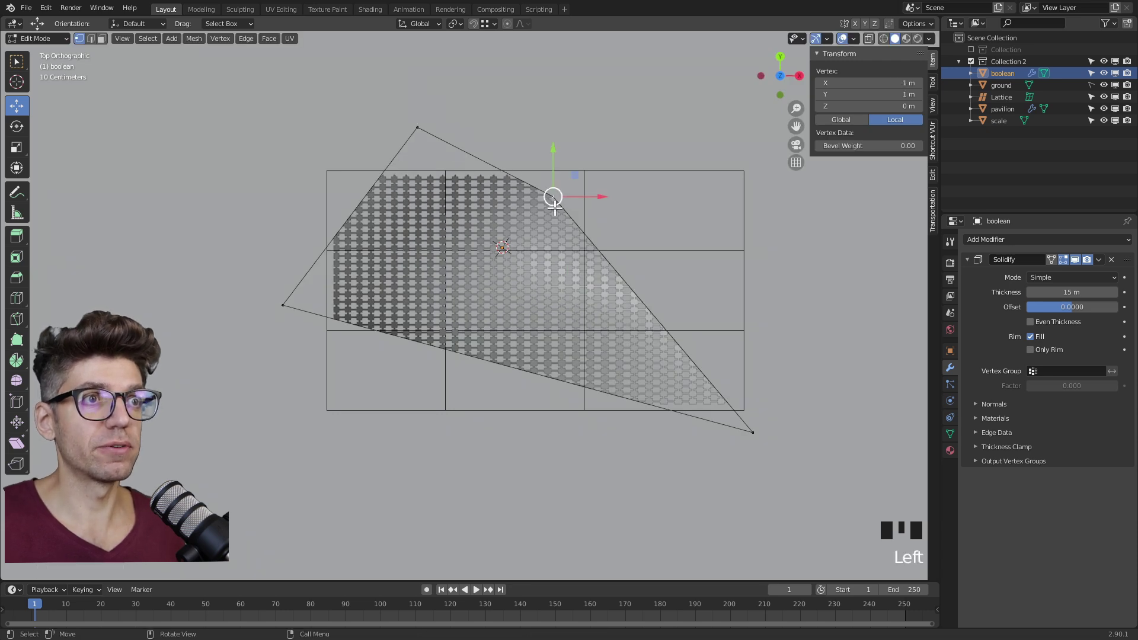
key("g")
left_click(627, 241)
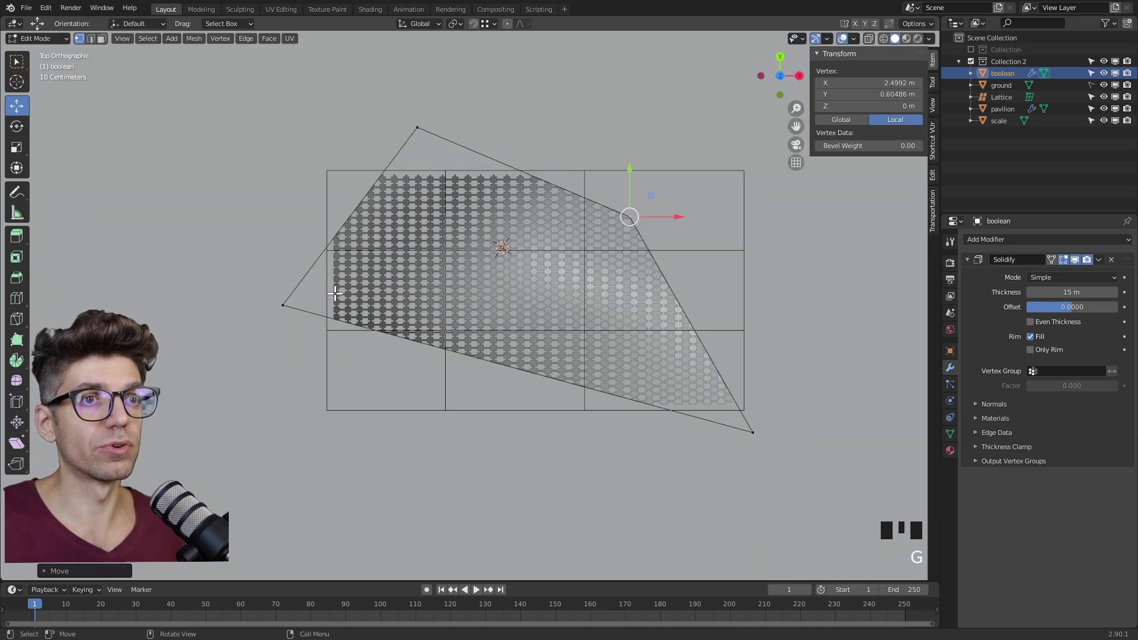
Move the left and top corners inward, then return to Object Mode
left_click(277, 310)
key("g")
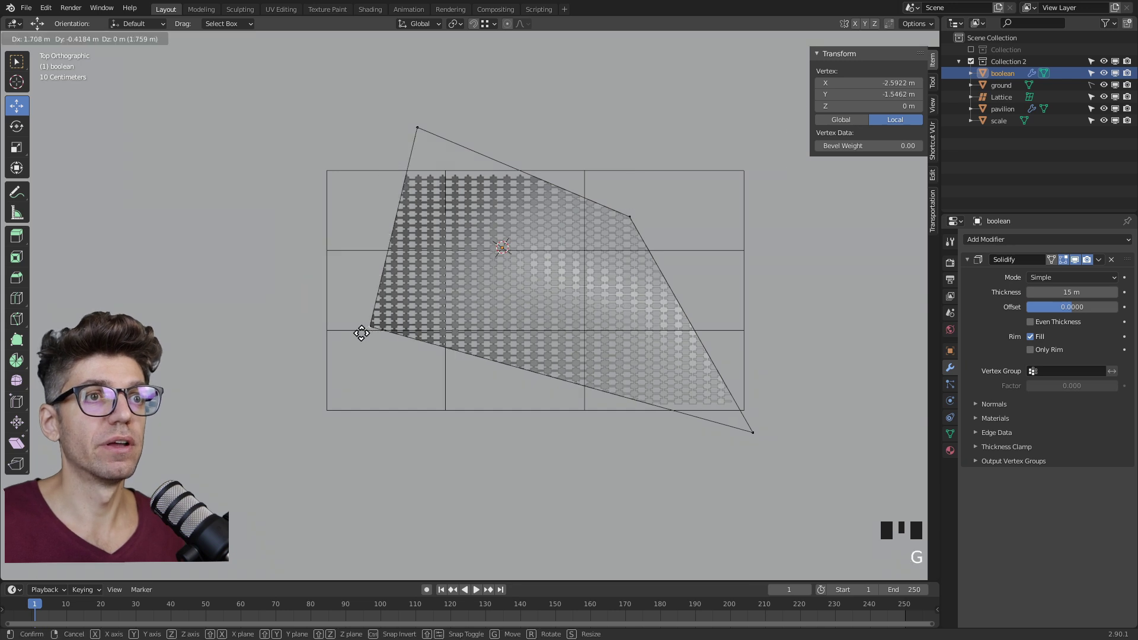
left_click(362, 330)
left_click(417, 128)
key("g")
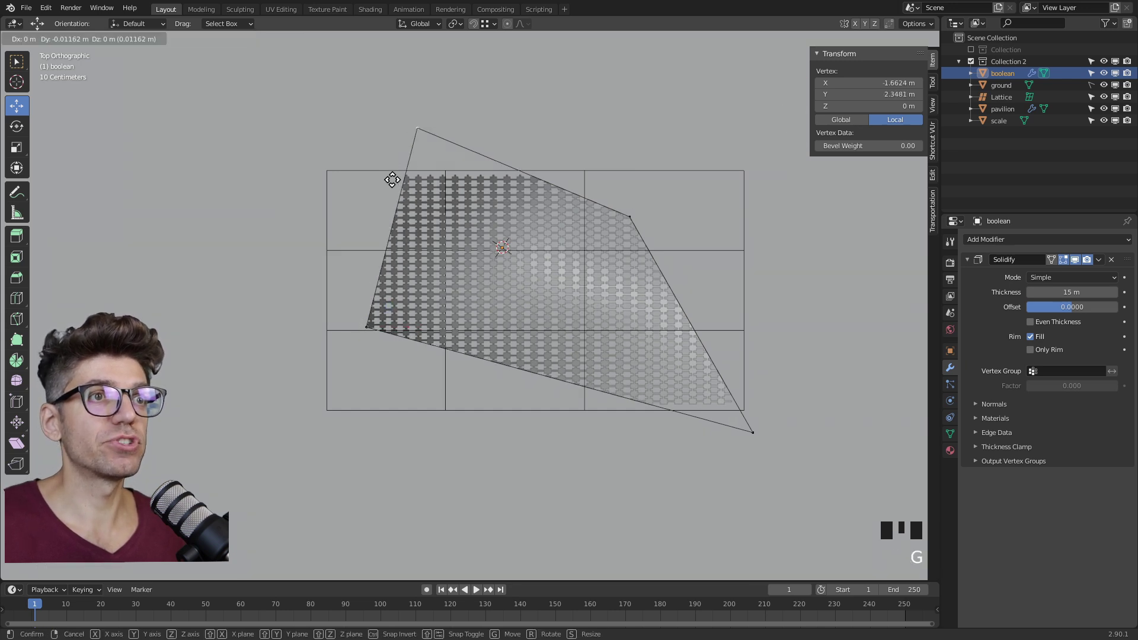
left_click(388, 153)
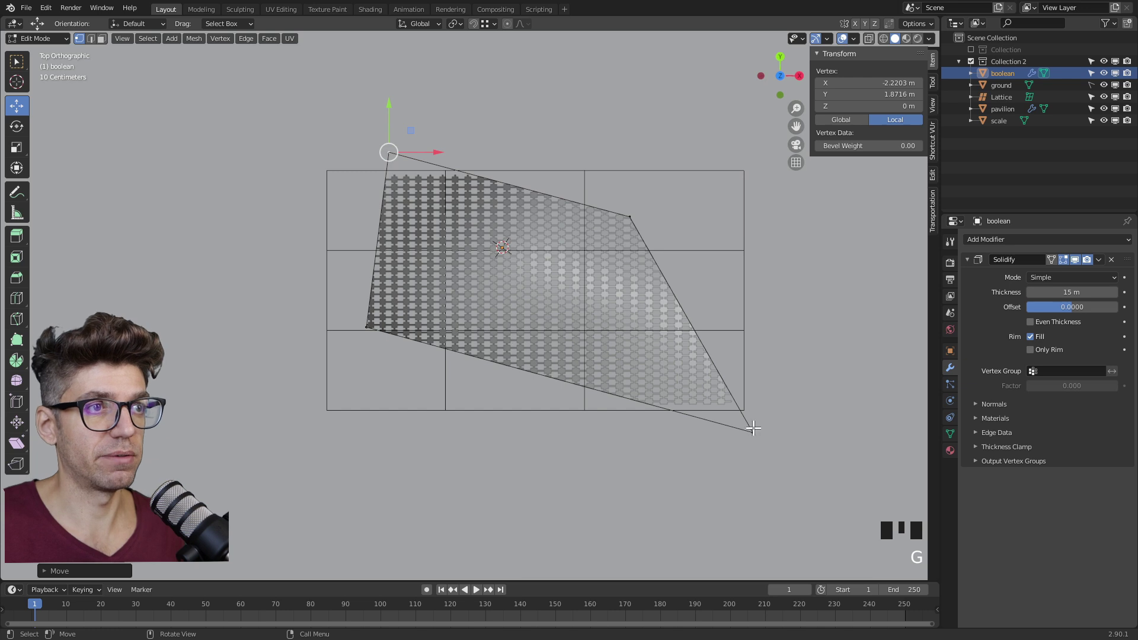
key("Tab")
scroll(456, 364, "down", 4)
middle_click_drag(446, 368, 452, 299)
scroll(342, 265, "down", 6)
Jump to the top view and zoom in on the trimmed pavilion
scroll(452, 359, "up", 2)
scroll(514, 311, "down", 1)
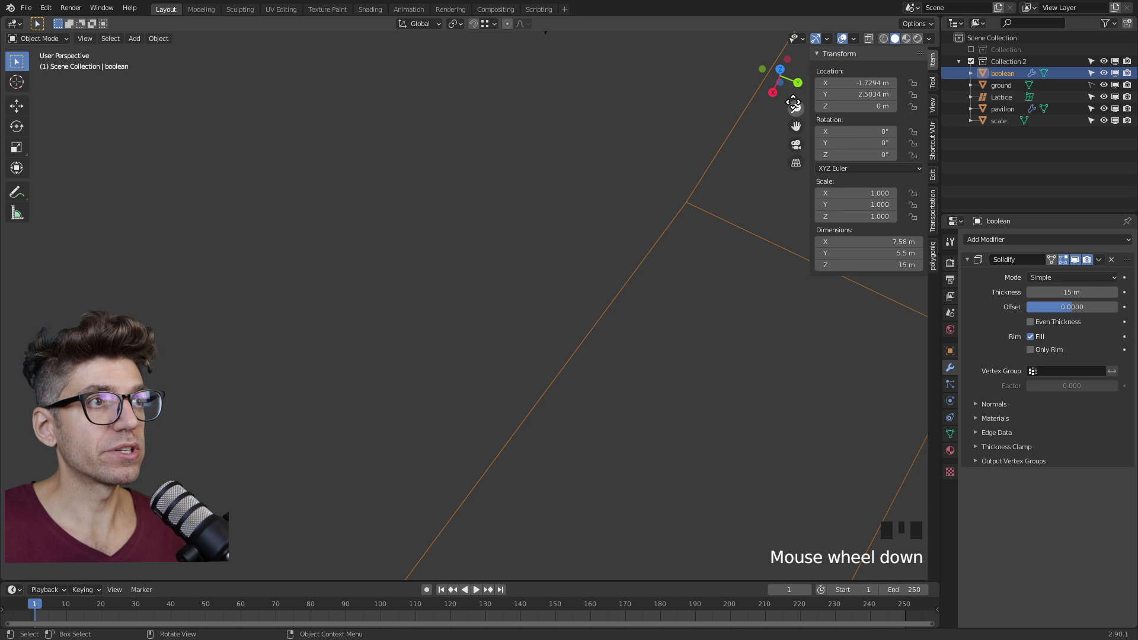
left_click(780, 69)
scroll(451, 297, "up", 11)
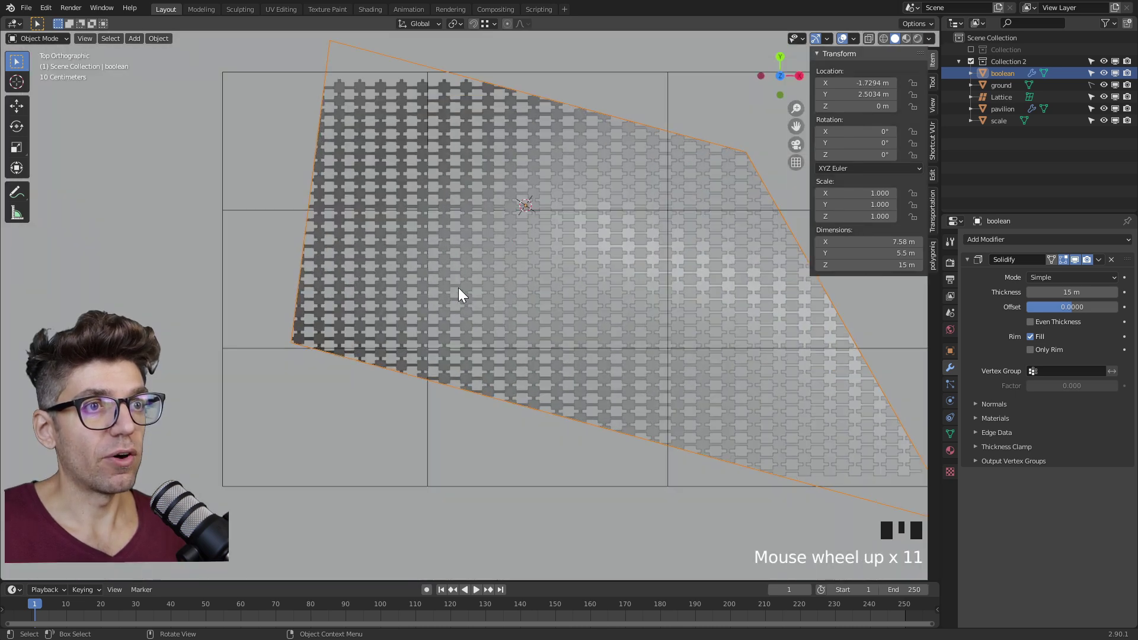
scroll(459, 293, "up", 8)
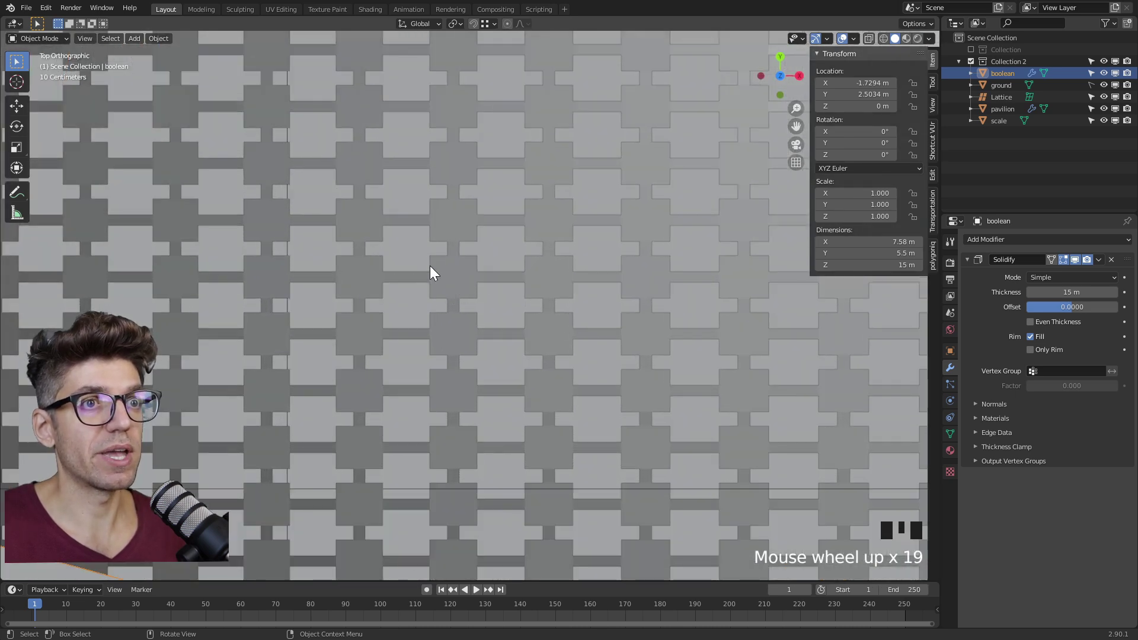
Orbit back to perspective and view the ground and pavilion from higher above
middle_click_drag(429, 268, 440, 309)
scroll(440, 309, "down", 8)
scroll(500, 255, "up", 3)
scroll(504, 286, "down", 3)
middle_click_drag(503, 287, 507, 254)
scroll(508, 258, "up", 2)
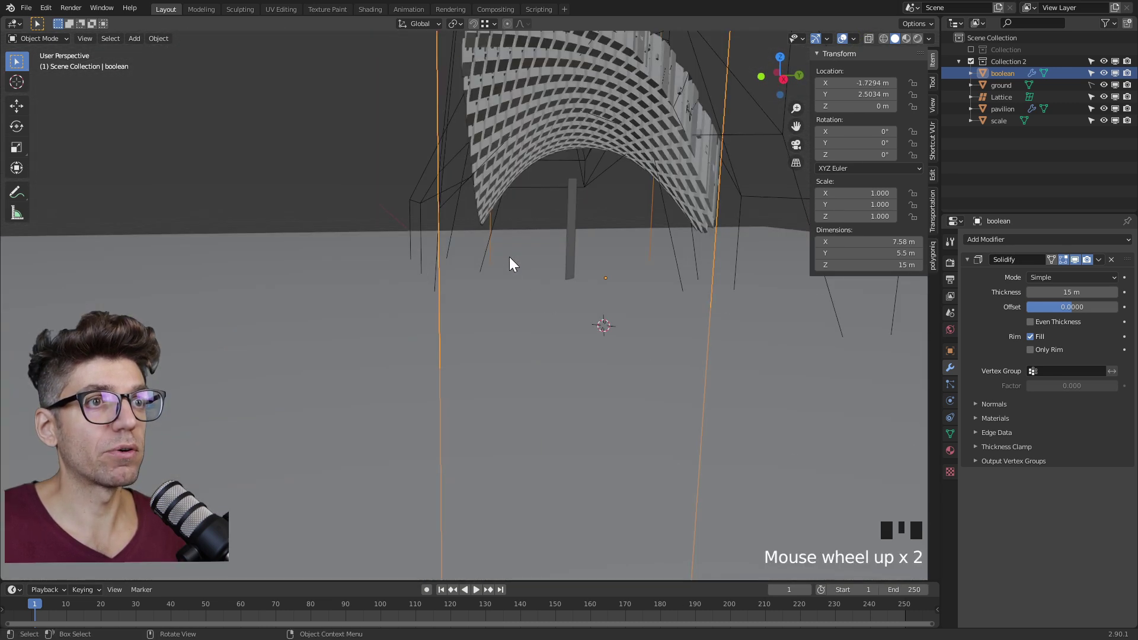
scroll(434, 311, "down", 3)
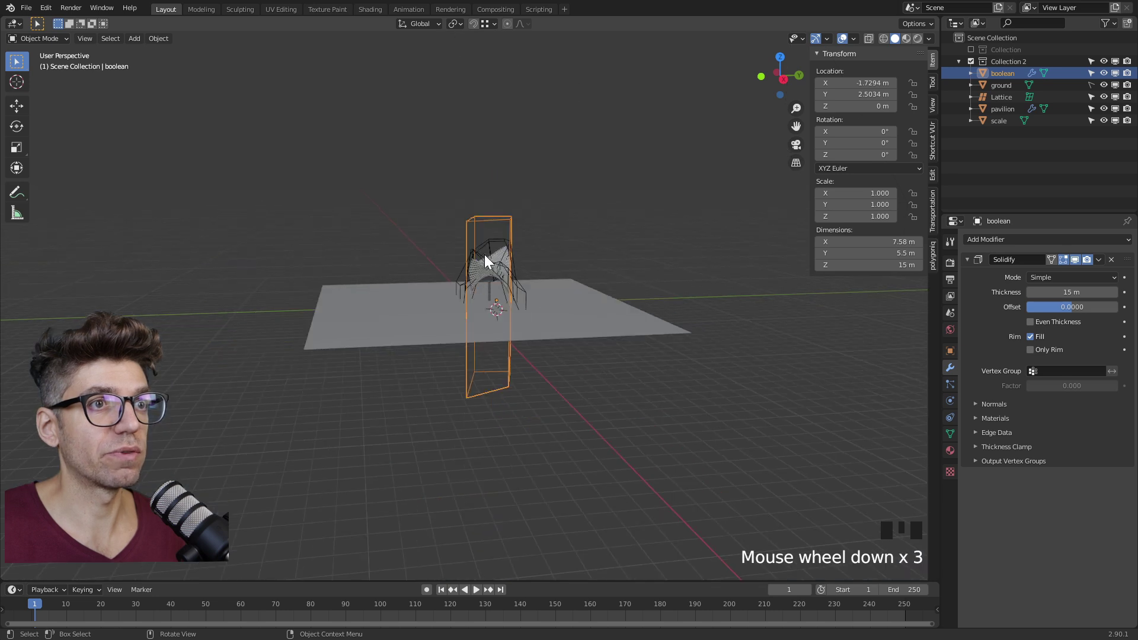
middle_click_drag(485, 254, 480, 212)
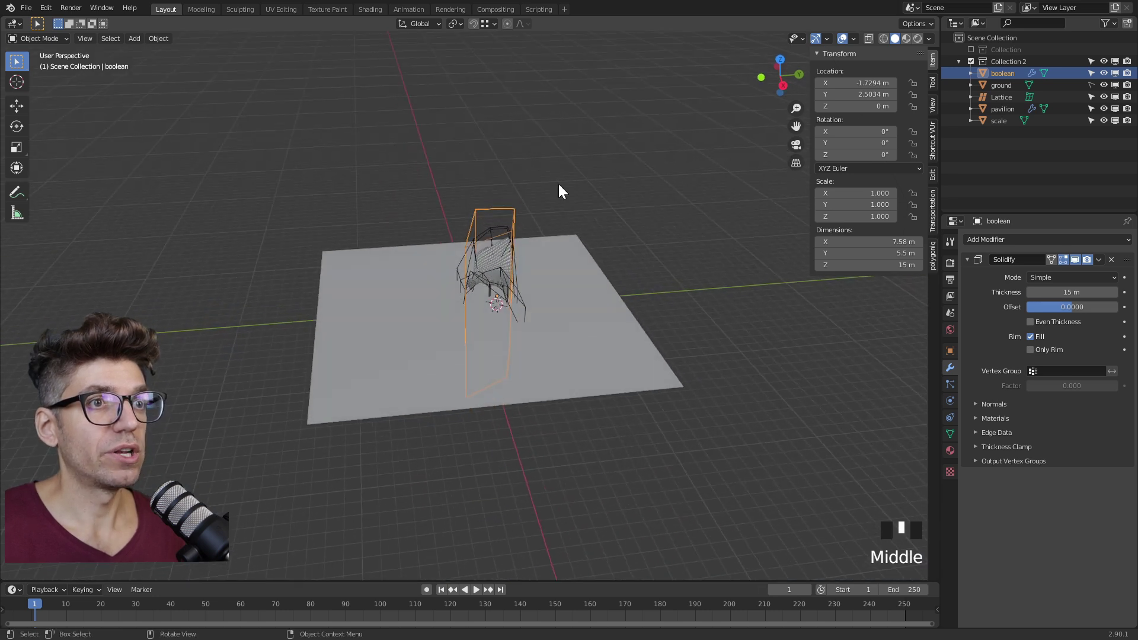
scroll(628, 150, "up", 1)
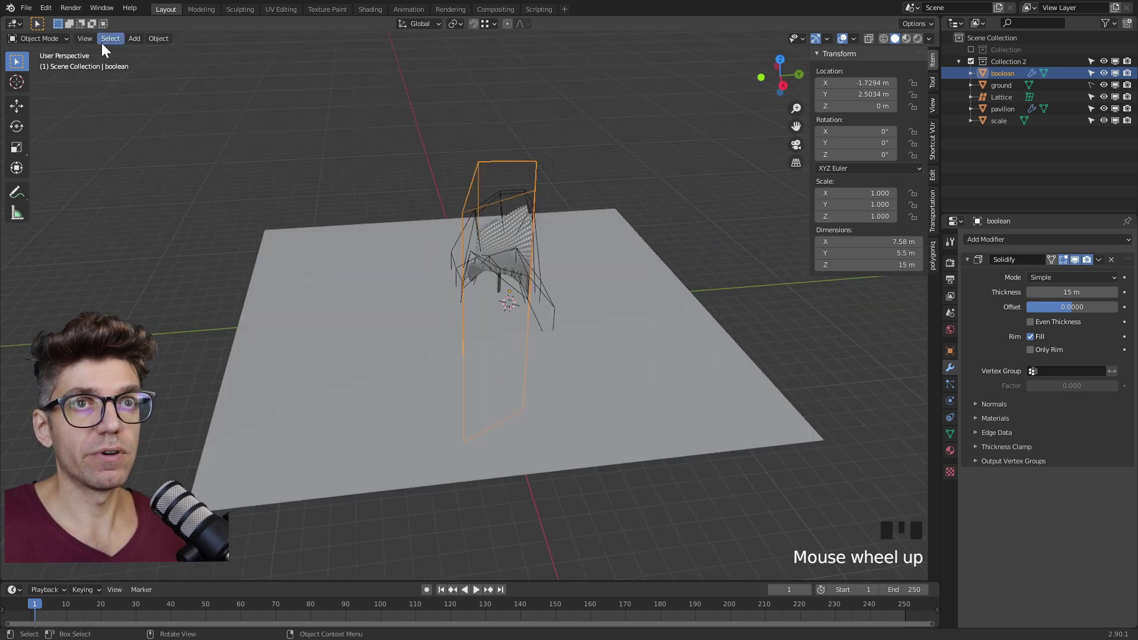
left_click(86, 39)
Toggle Quad View to show top, front, right and perspective views at once
mouse_move(145, 219)
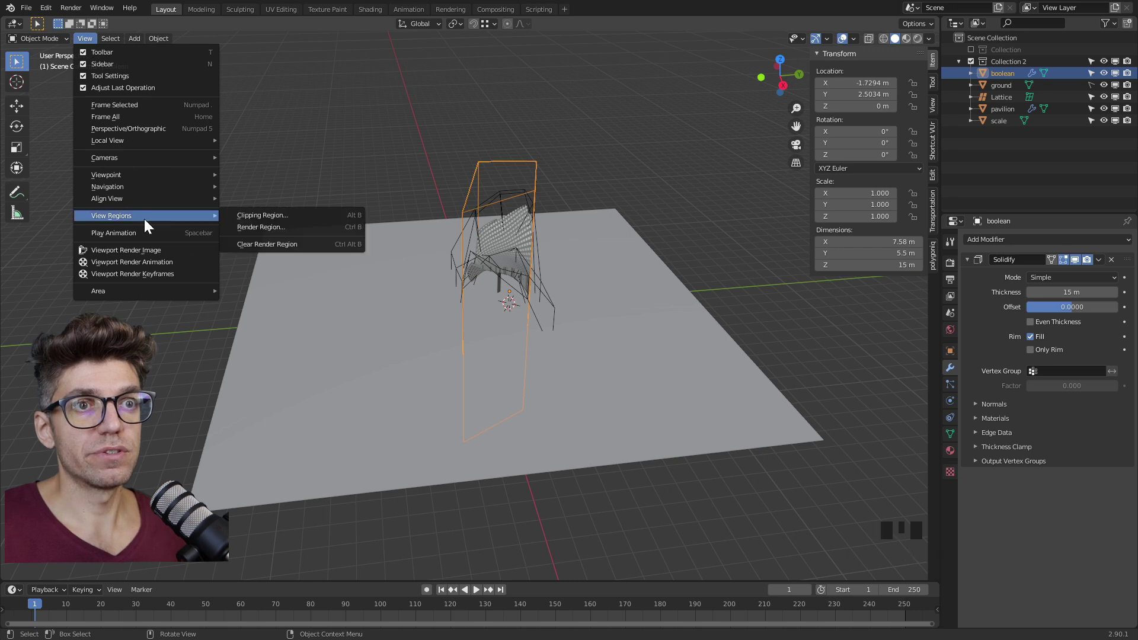
mouse_move(150, 289)
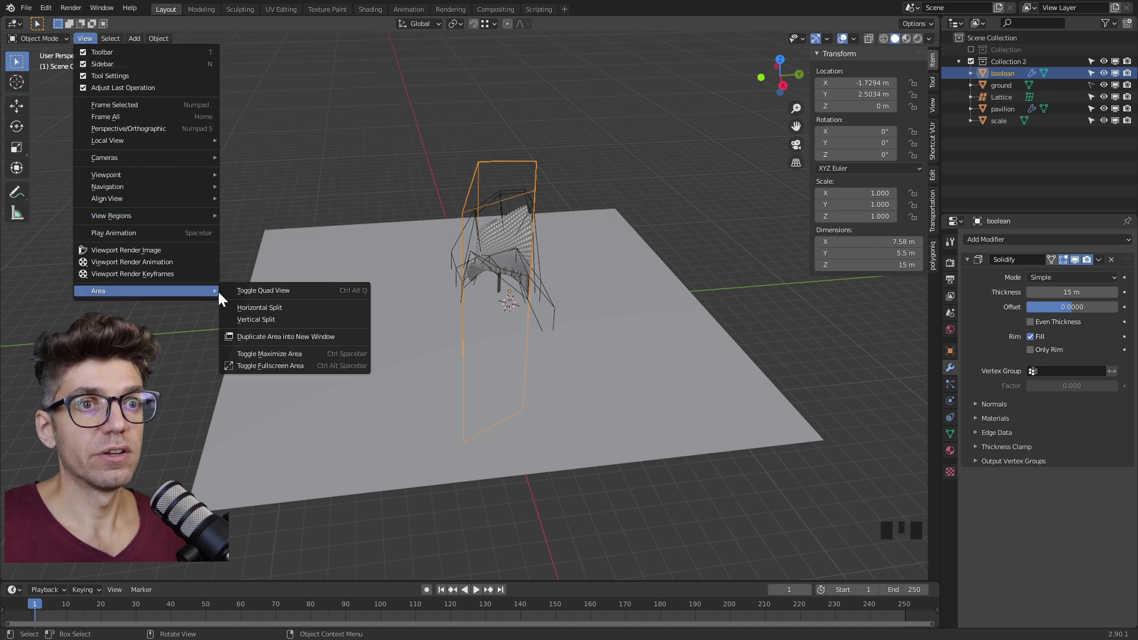
left_click(256, 290)
scroll(305, 202, "down", 3)
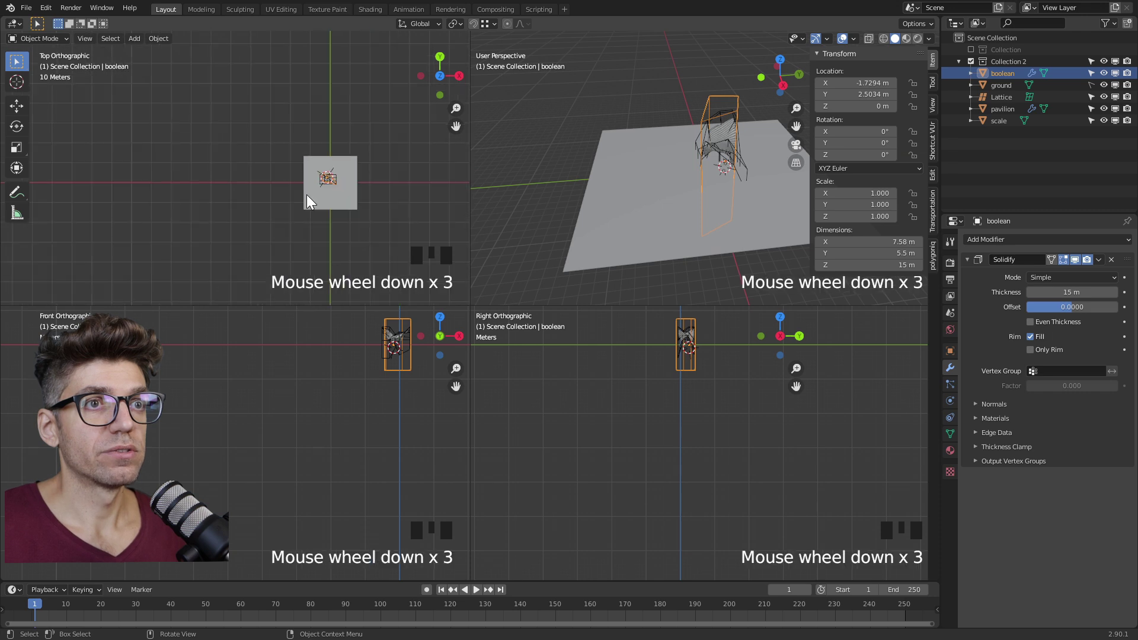
scroll(338, 196, "up", 8)
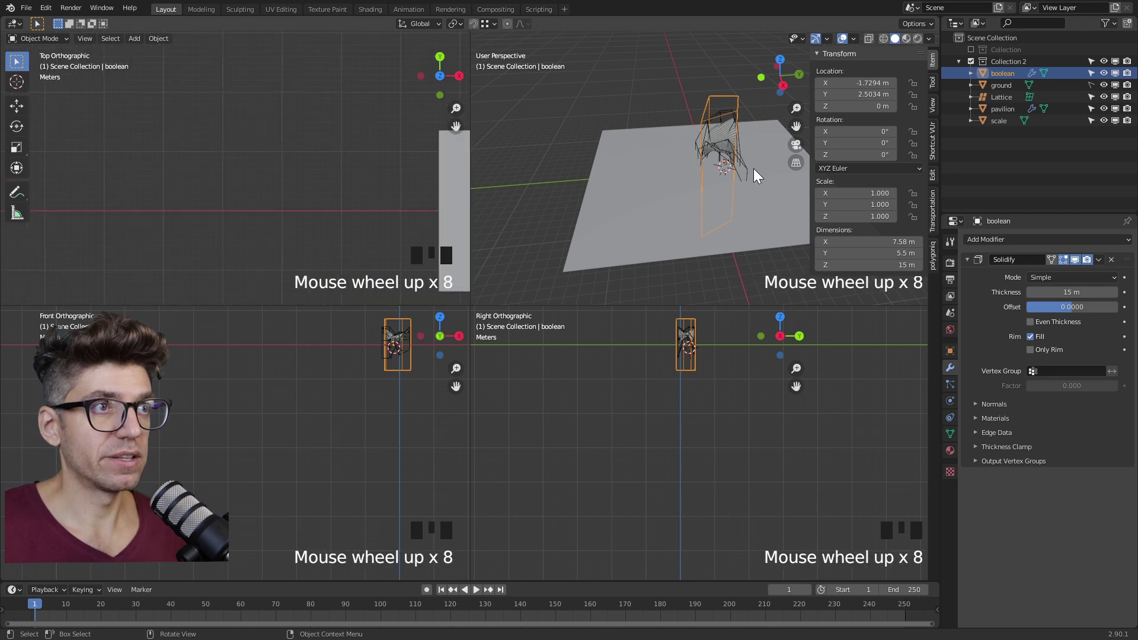
left_click(932, 140)
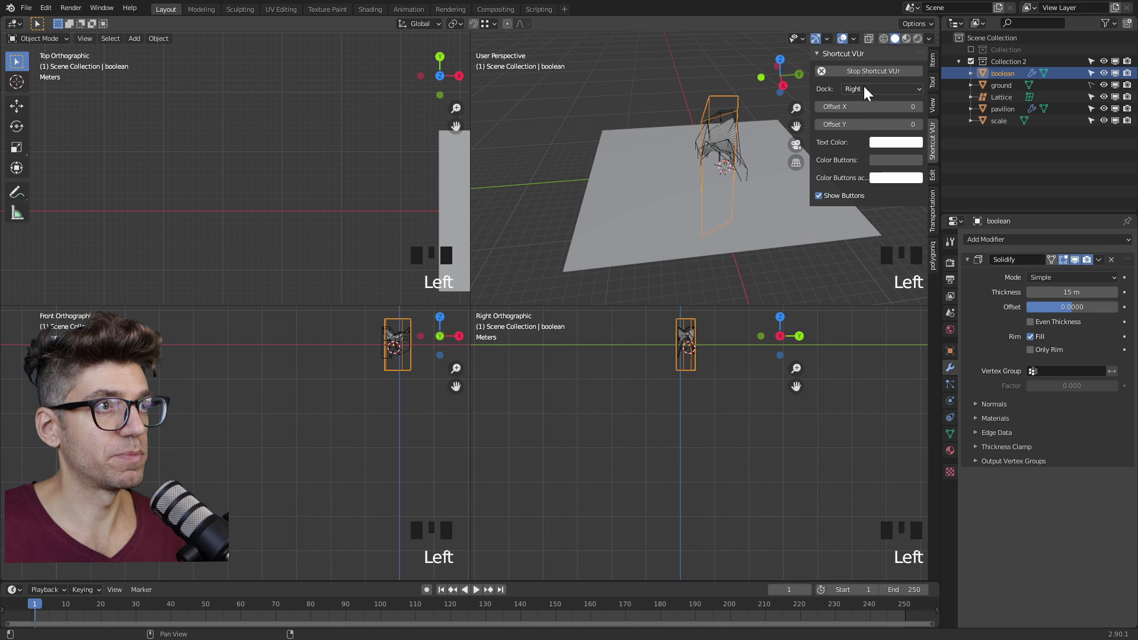
Stop the shortcut display and frame the ground plane in the top view
left_click(832, 70)
scroll(360, 225, "down", 3)
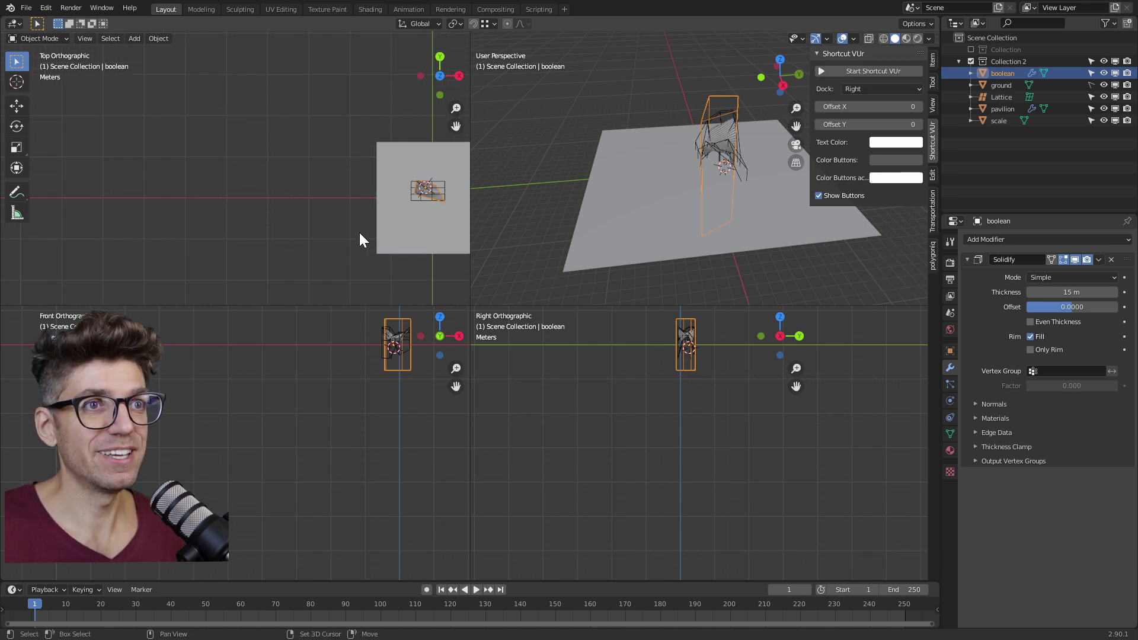
middle_click_drag(359, 232, 193, 212, "shift")
scroll(261, 169, "up", 6)
scroll(329, 185, "up", 4)
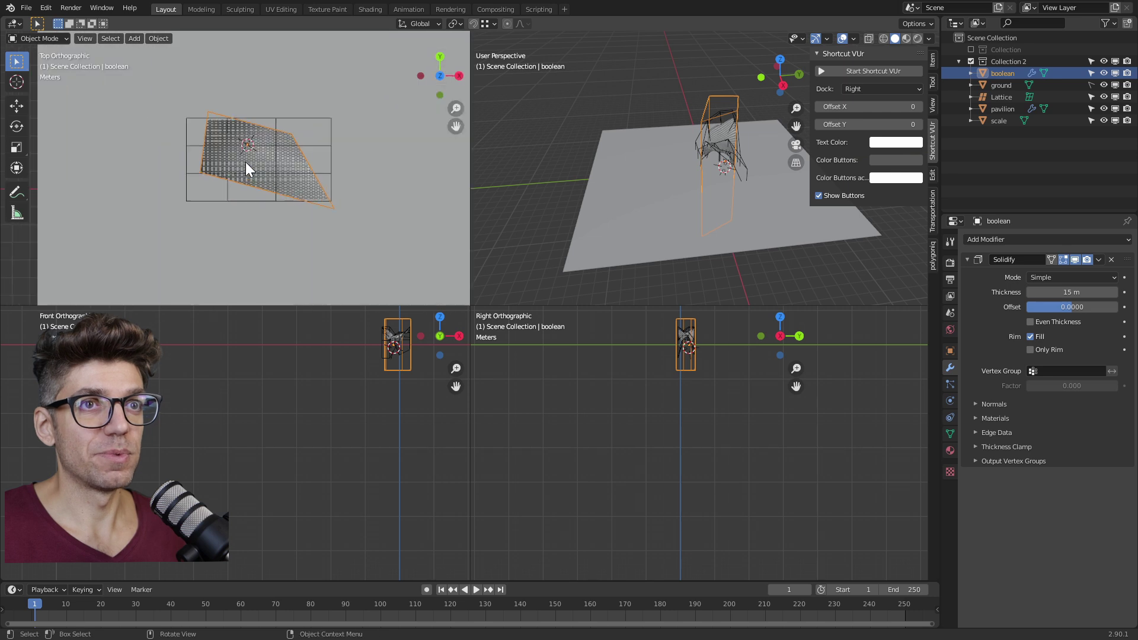
scroll(376, 336, "up", 3)
scroll(232, 407, "down", 2)
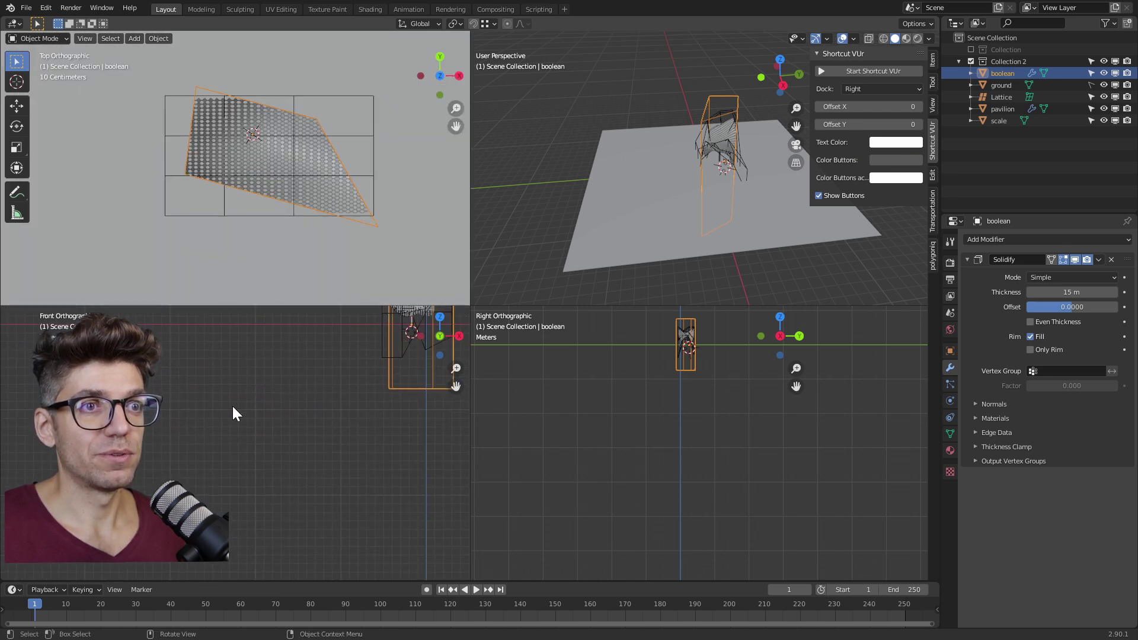
Centre the pavilion in the front and right views, then select only the ground plane
middle_click_drag(232, 406, 143, 451, "shift")
scroll(237, 411, "up", 6)
middle_click_drag(259, 367, 247, 490, "shift")
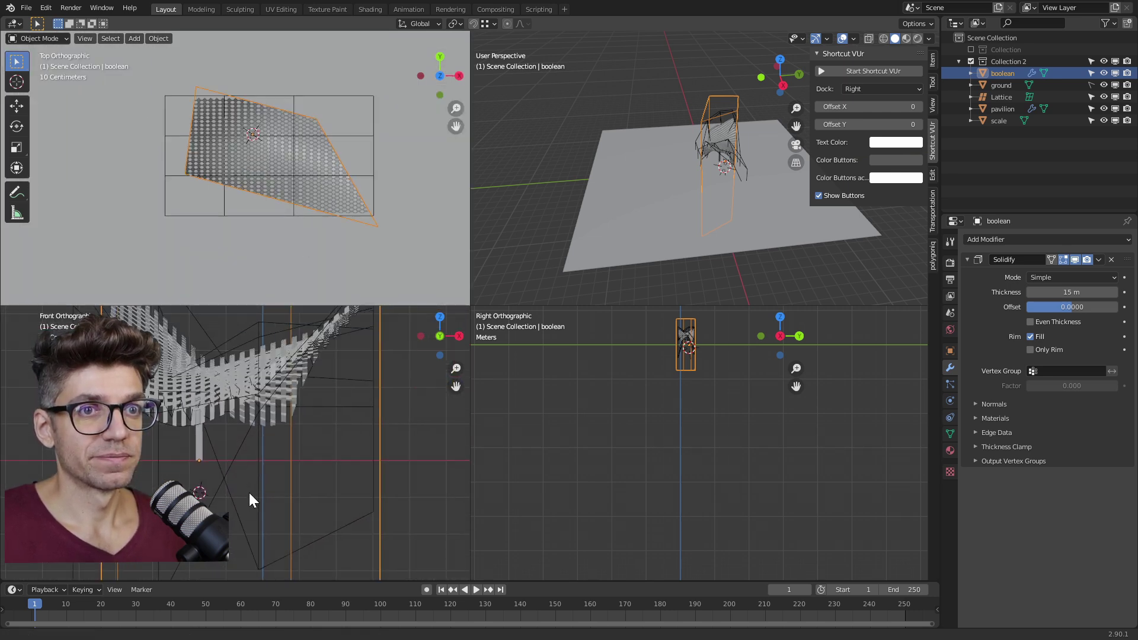
scroll(689, 367, "up", 6)
middle_click_drag(690, 357, 678, 528, "shift")
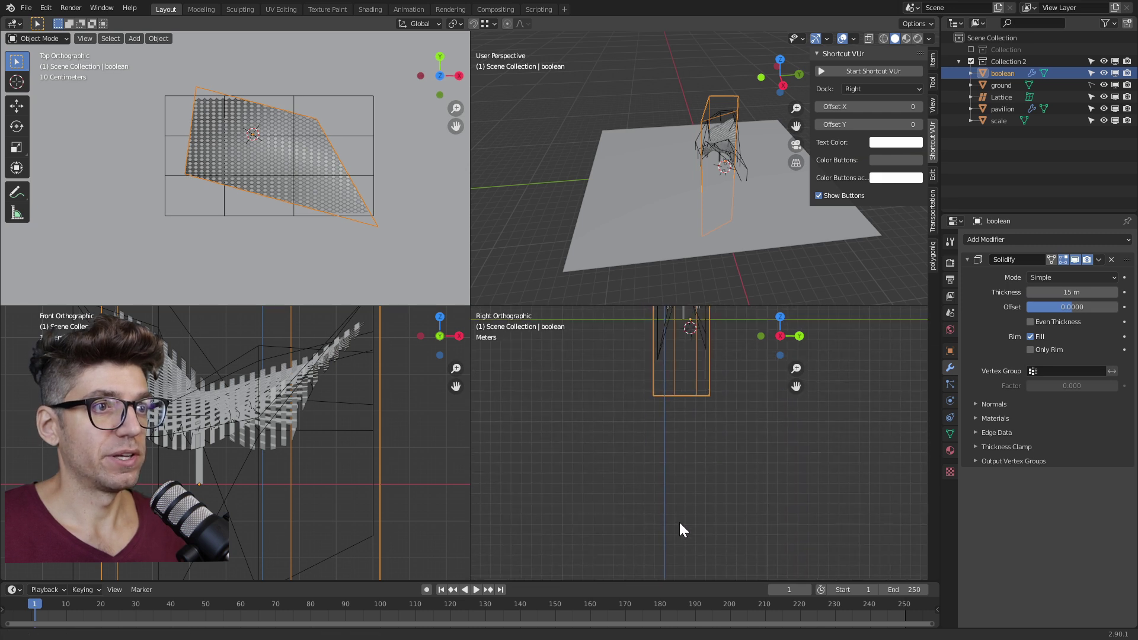
middle_click_drag(677, 317, 666, 424, "shift")
scroll(666, 424, "up", 2)
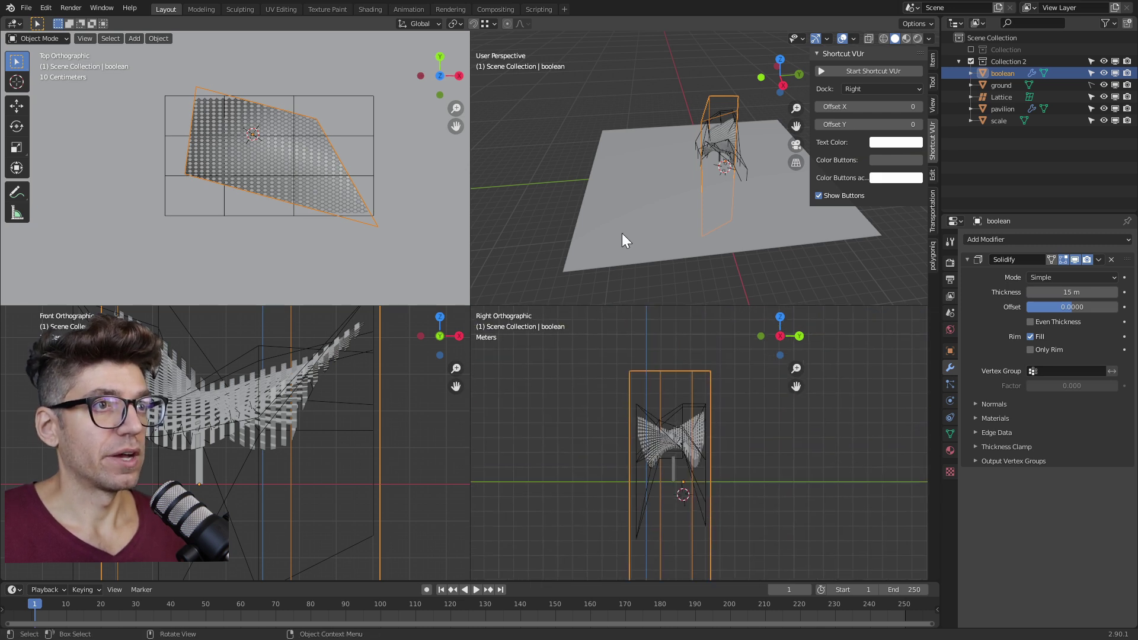
key("alt+a")
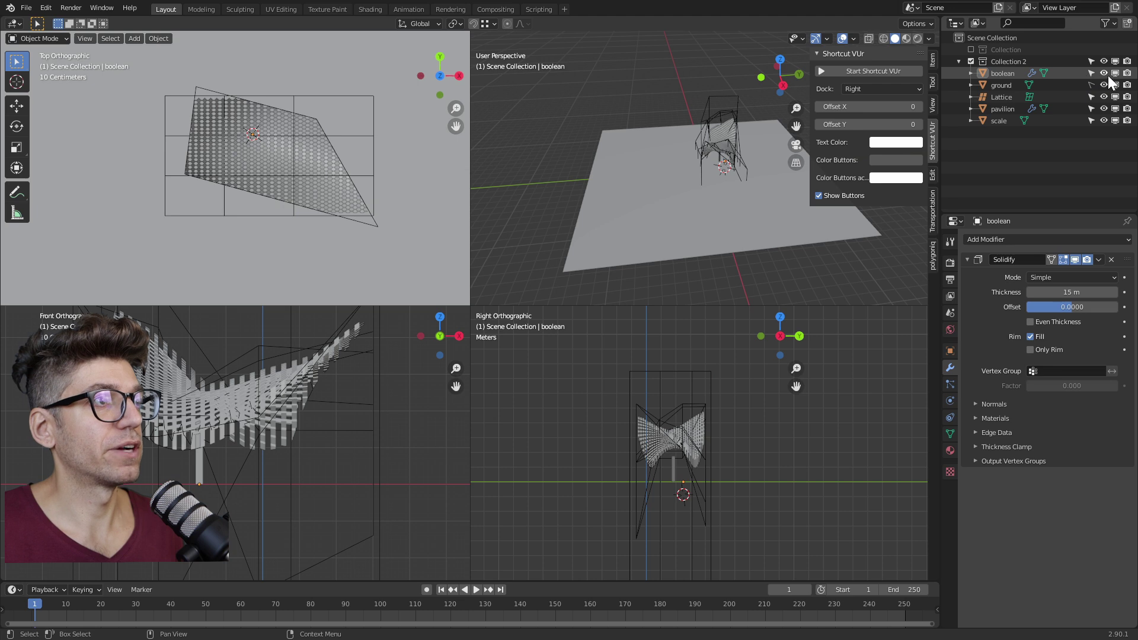
left_click(743, 233)
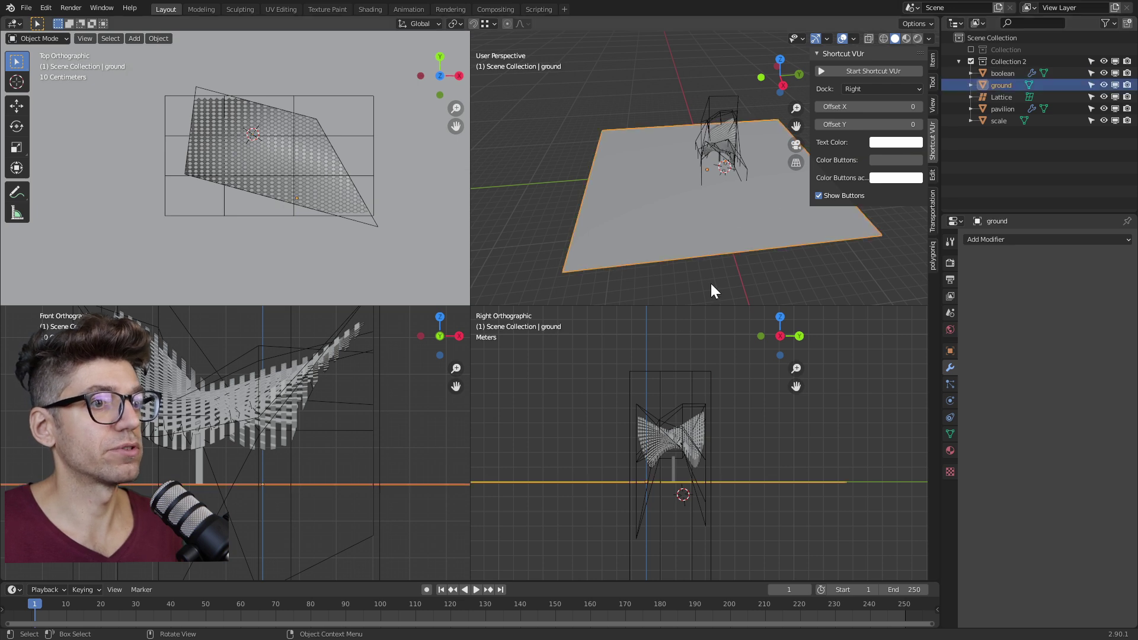
Add a Solidify modifier to the ground plane with a thickness of 1 m
left_click(988, 239)
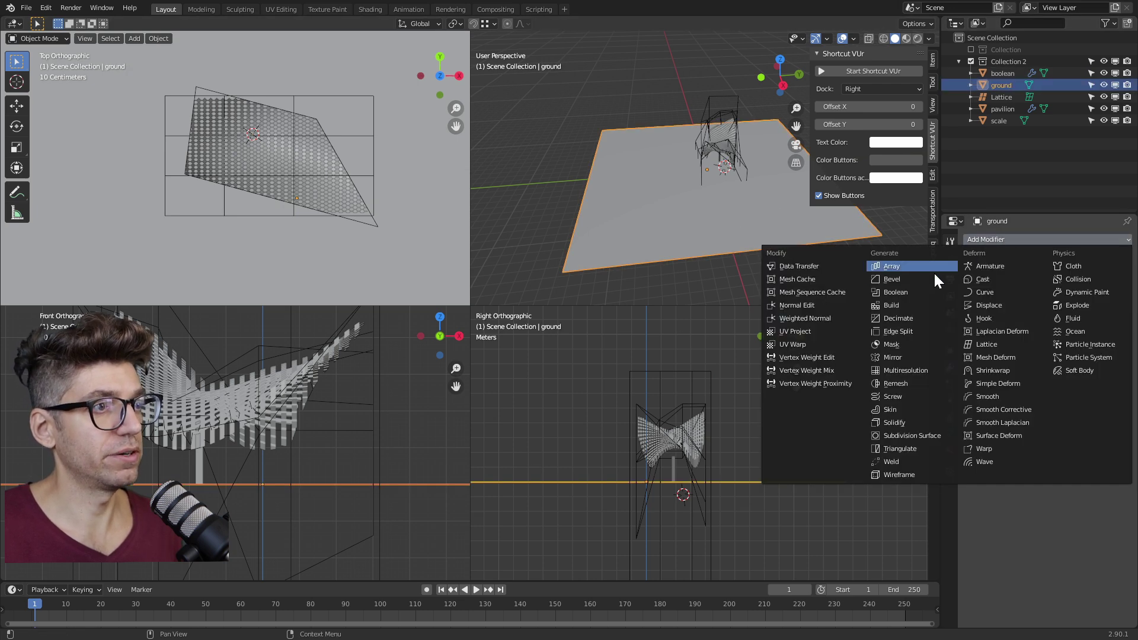
left_click(897, 422)
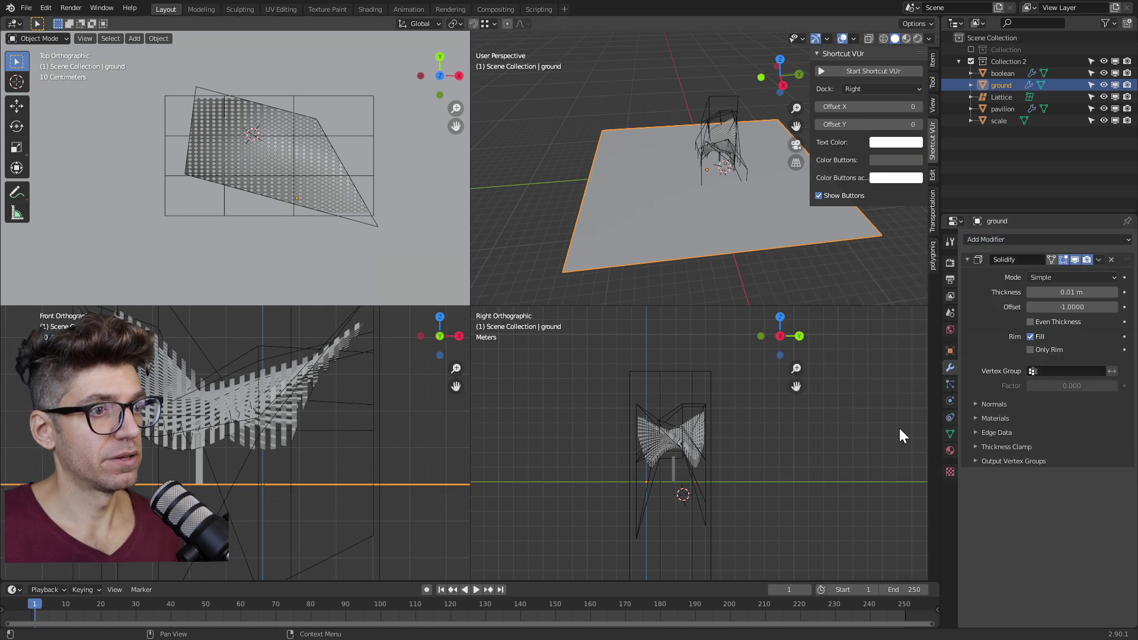
left_click(1072, 292)
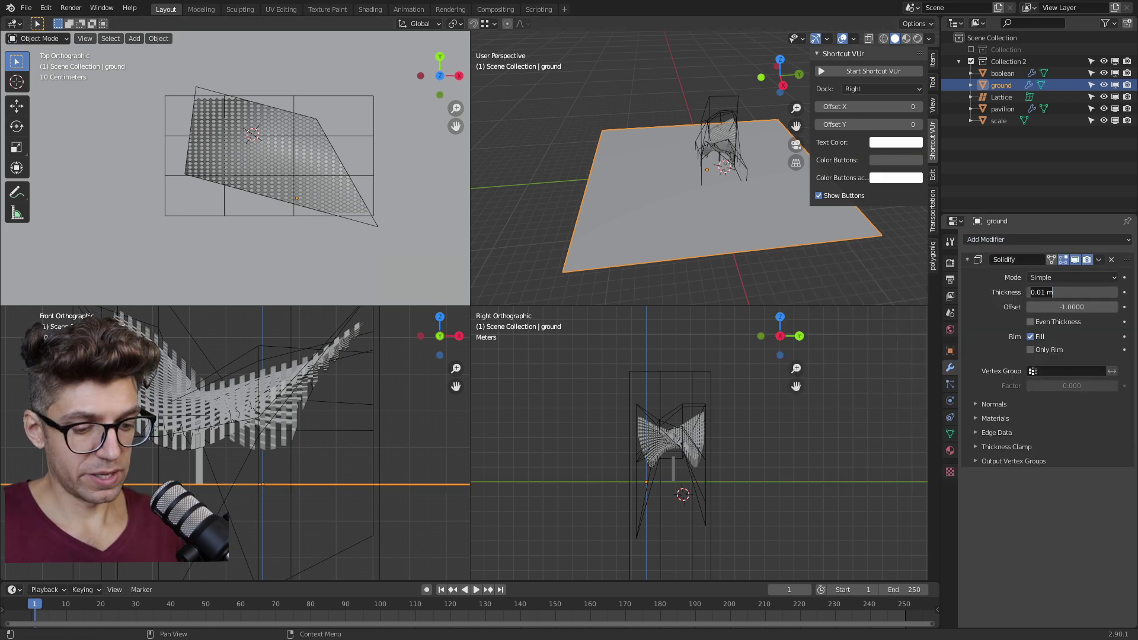
type("1")
key("Return")
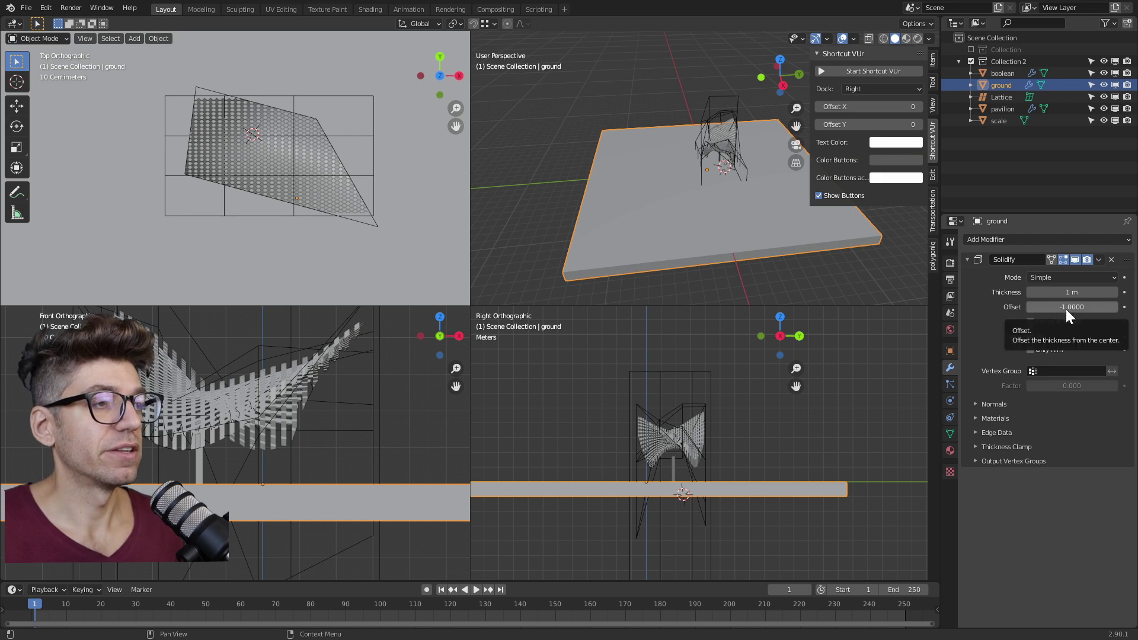
scroll(740, 468, "down", 3)
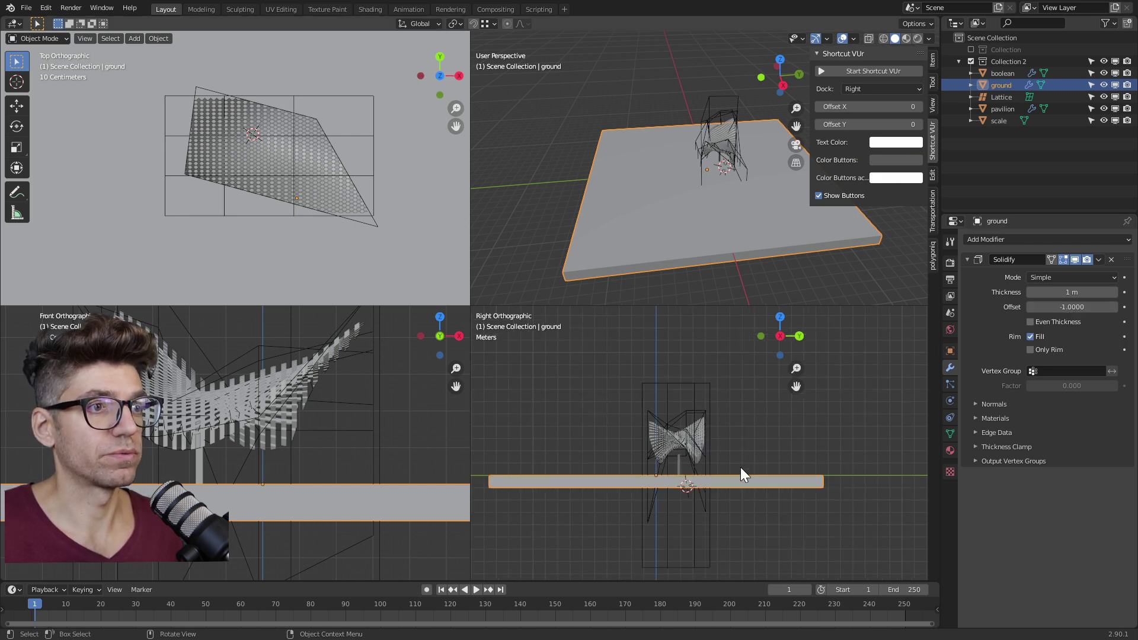
scroll(674, 480, "up", 7)
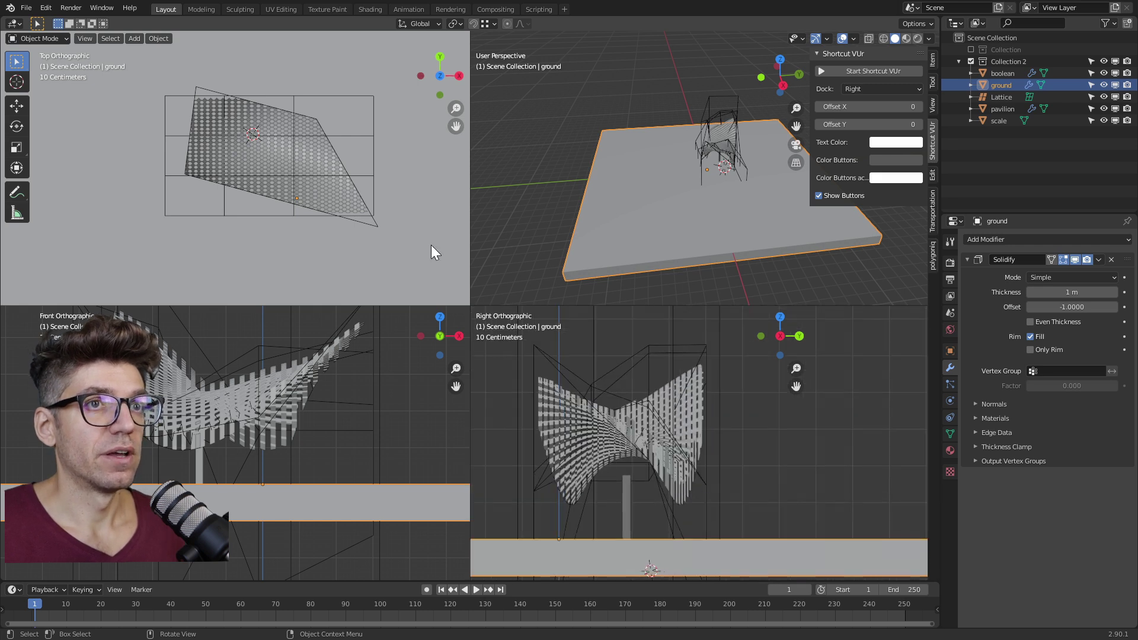
Put the boolean shape in Edit Mode and pull its bottom-left corner vertex outward
left_click(376, 224)
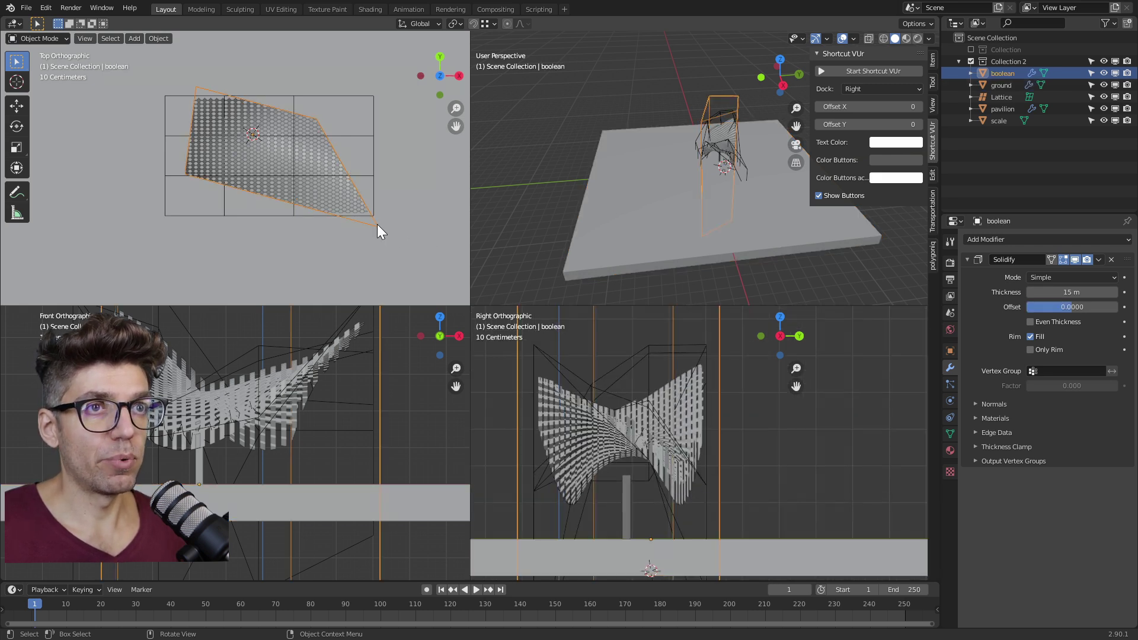
key("Tab")
key("g")
left_click(181, 202)
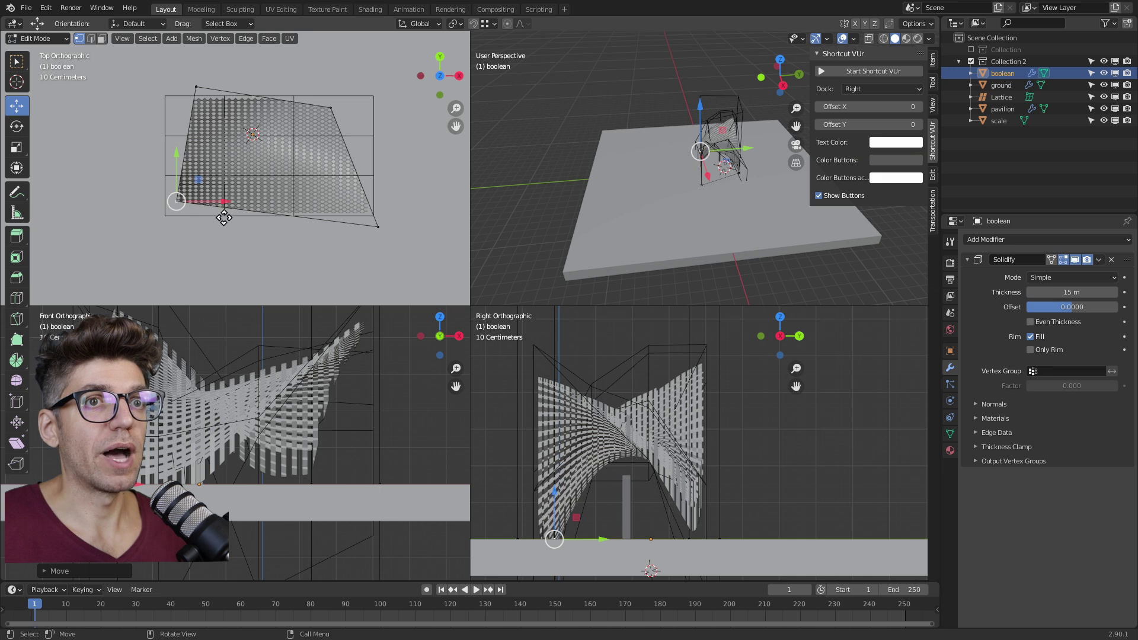
key("g")
left_click(241, 221)
Drag the boolean shape's bottom-right corner vertex further right and collapse the Solidify panel
left_click(379, 230)
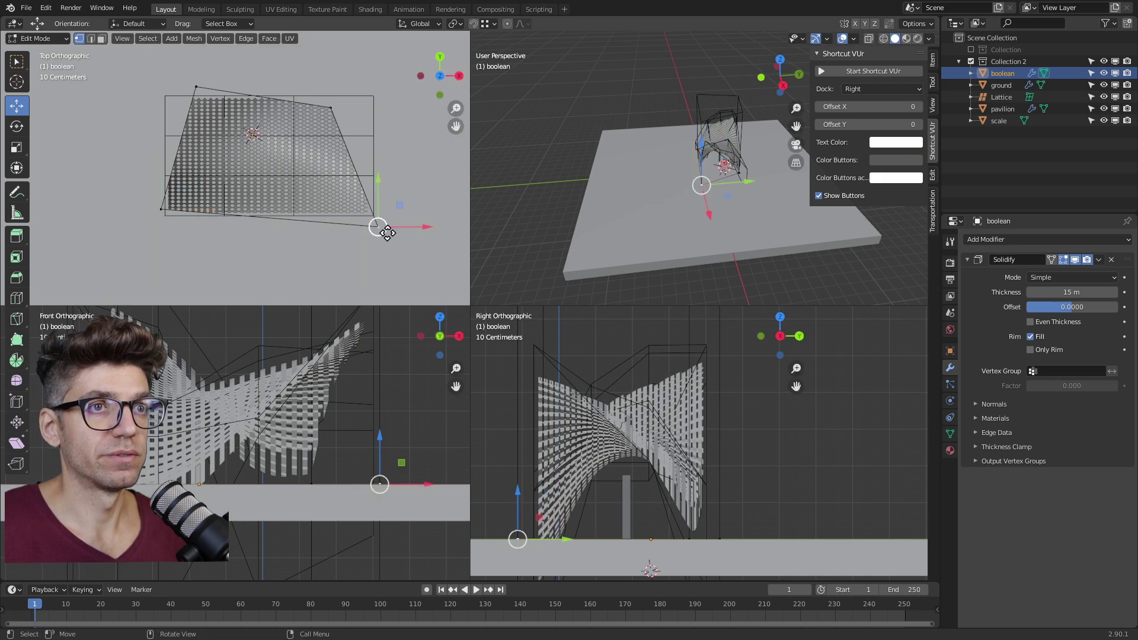
left_click_drag(377, 231, 392, 235)
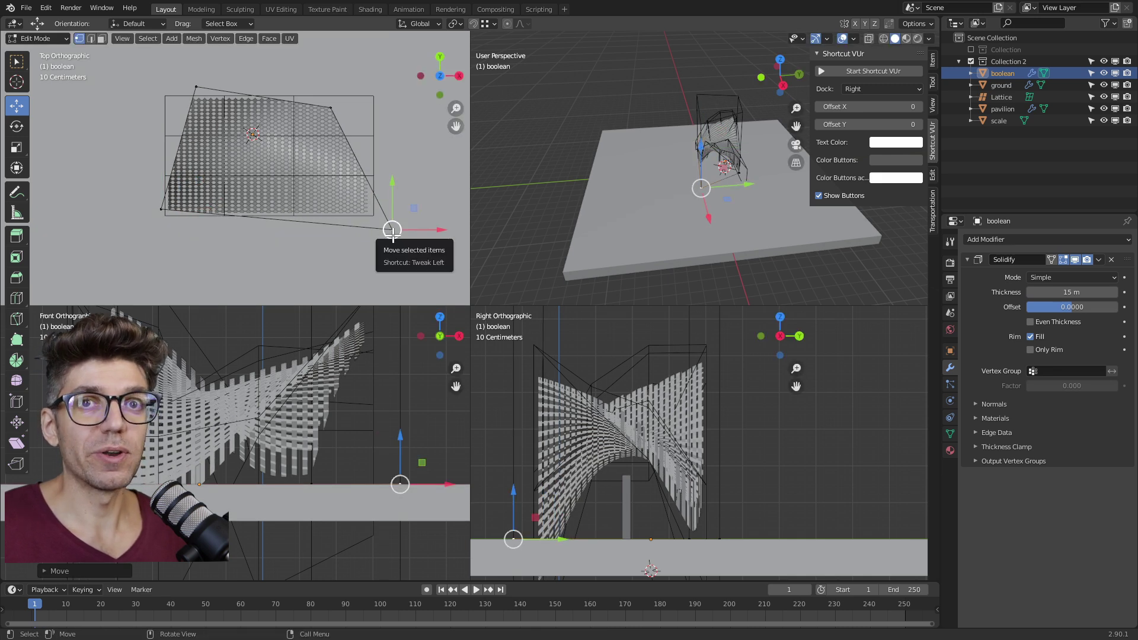
left_click(967, 261)
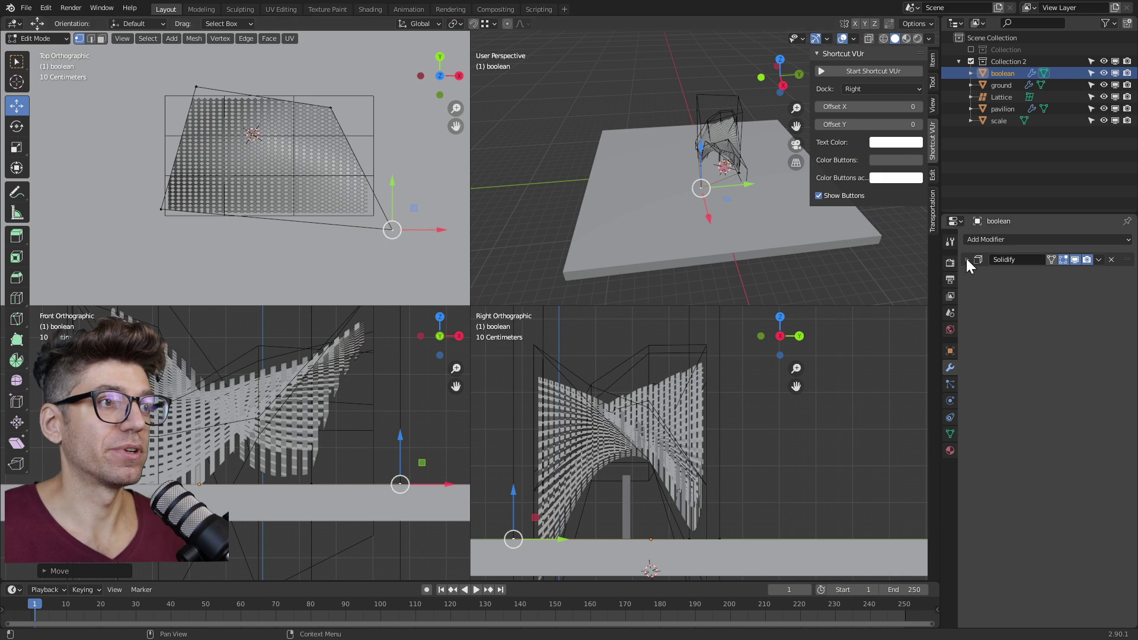
left_click(972, 239)
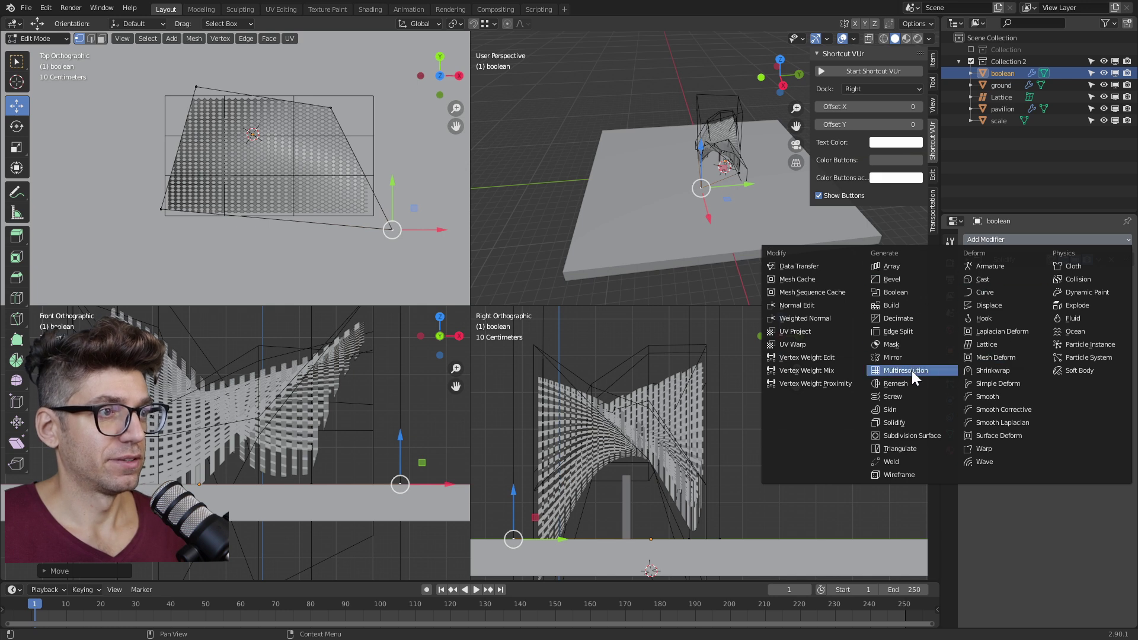
left_click(916, 436)
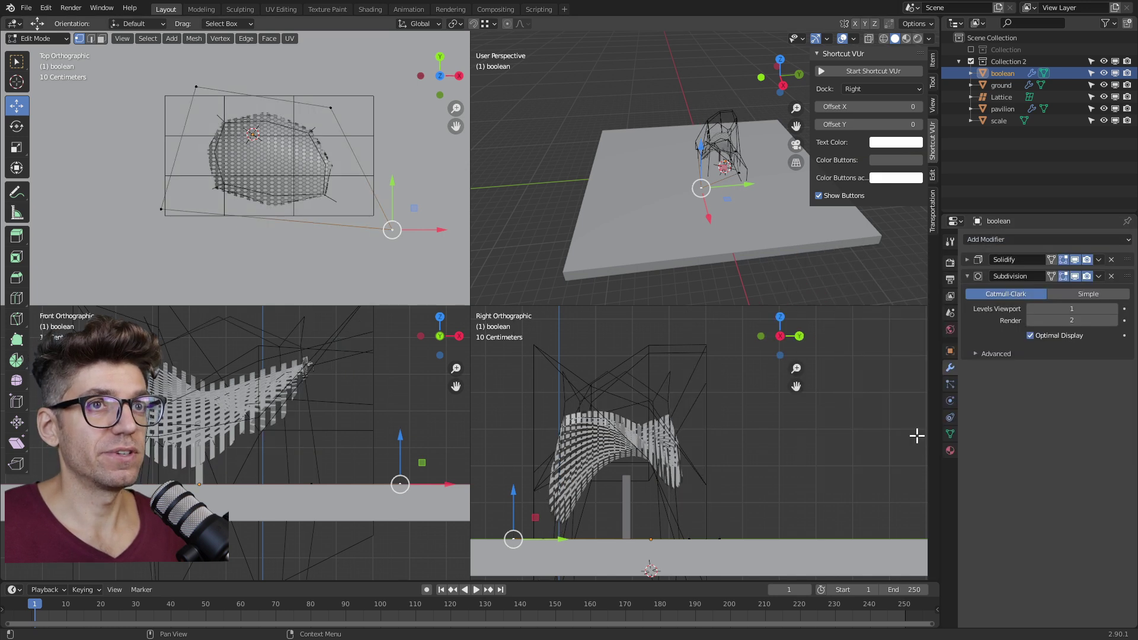
left_click(1078, 310)
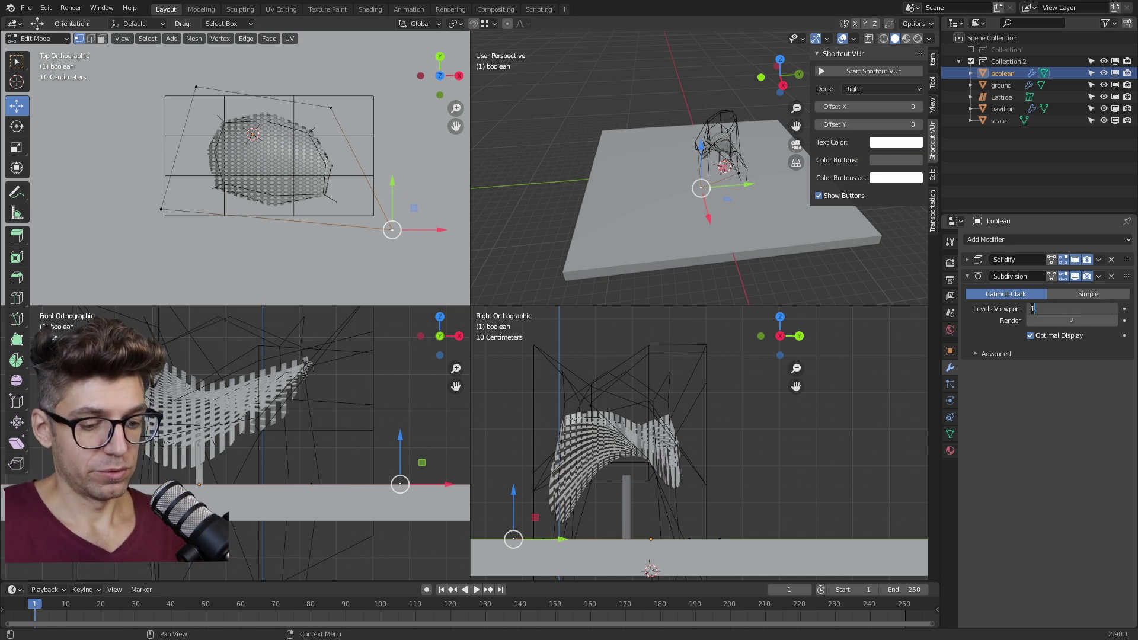
type("3")
key("Return")
left_click(1072, 320)
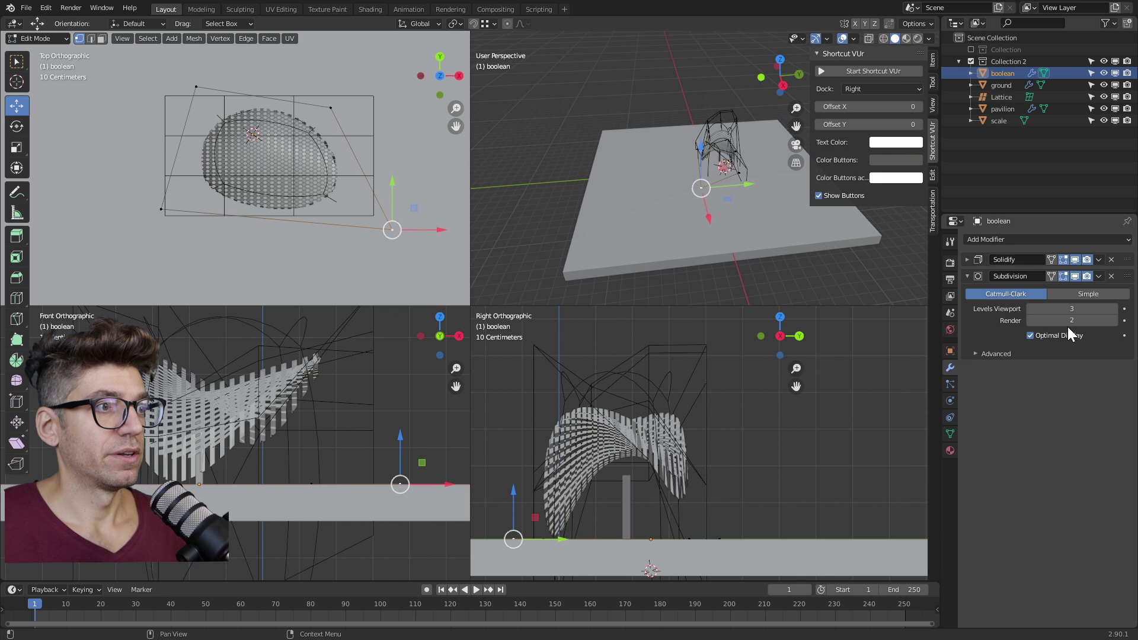
type("3")
key("Return")
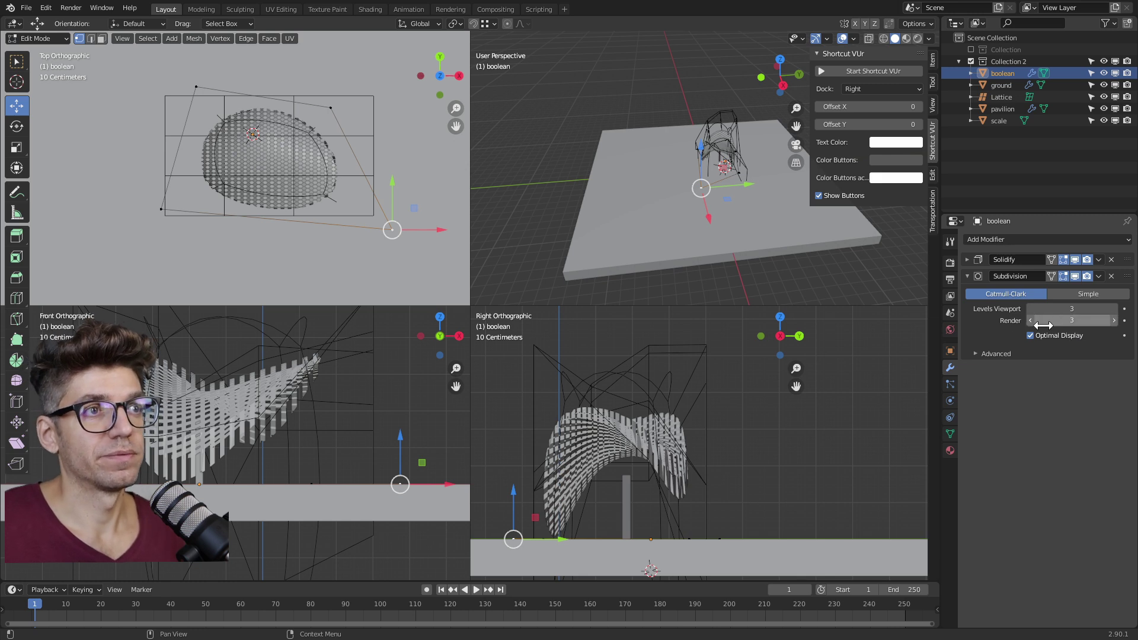
scroll(427, 236, "down", 2)
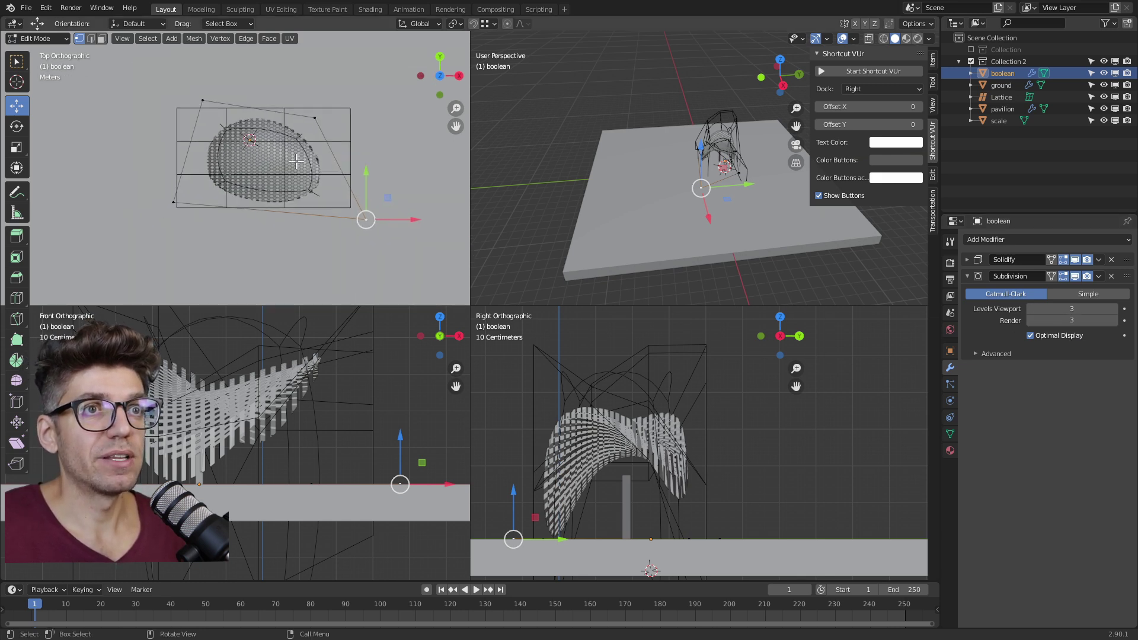
scroll(296, 161, "up", 1)
middle_click_drag(718, 206, 765, 161)
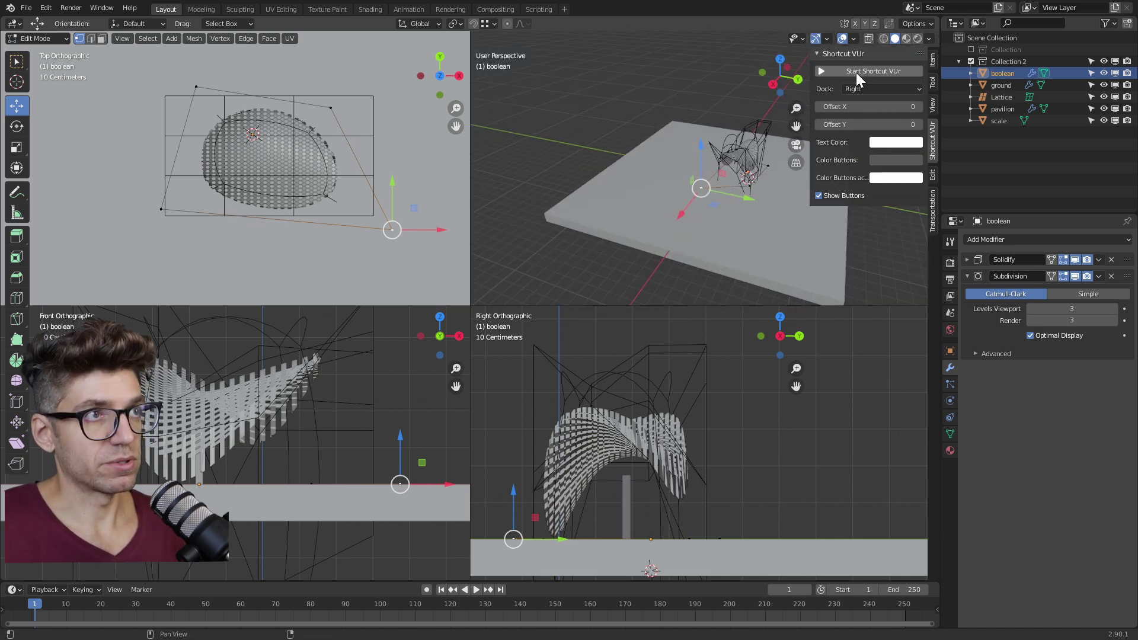
Lower the boolean shape's right-side corner point and push its bottom-right corner further down-right
left_click_drag(809, 77, 859, 80)
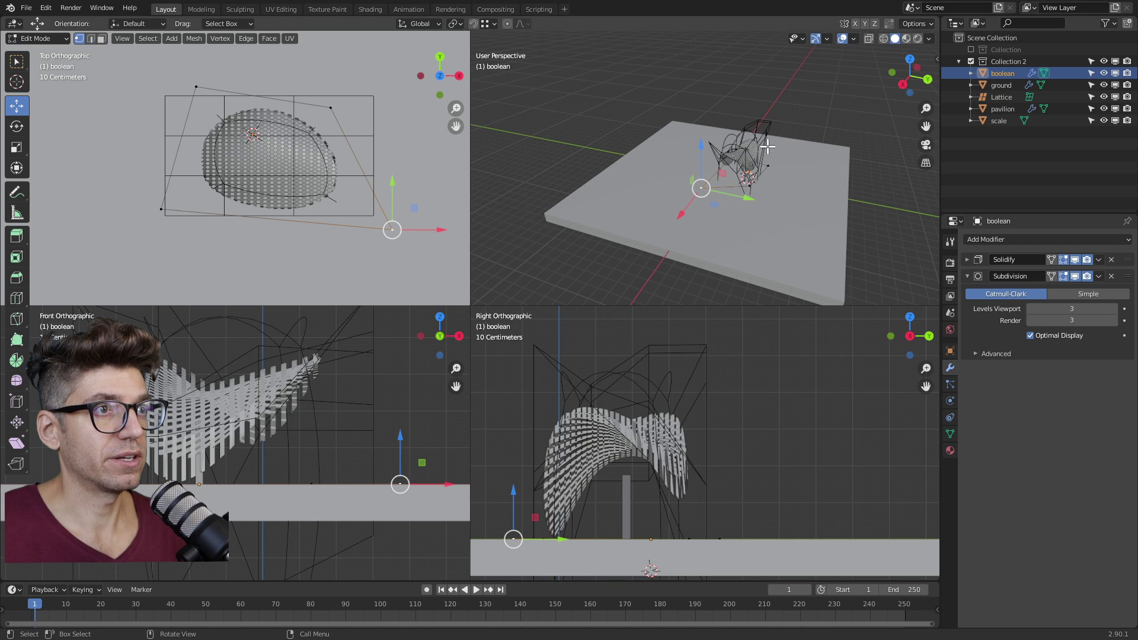
middle_click_drag(830, 95, 813, 132)
key("g")
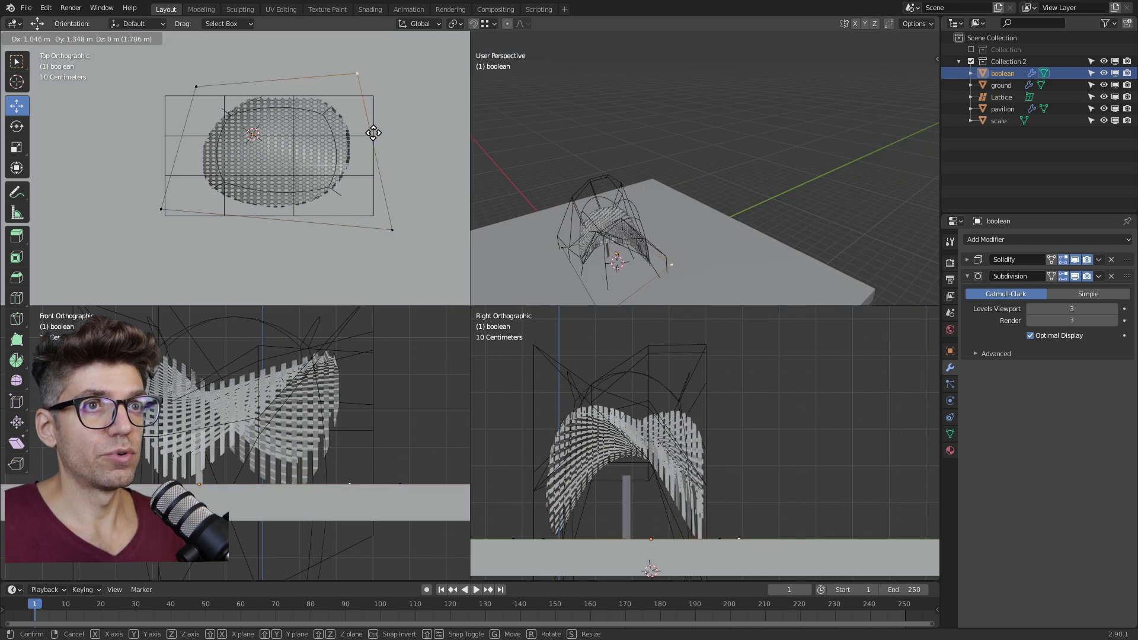
left_click(374, 131)
left_click(392, 229)
key("g")
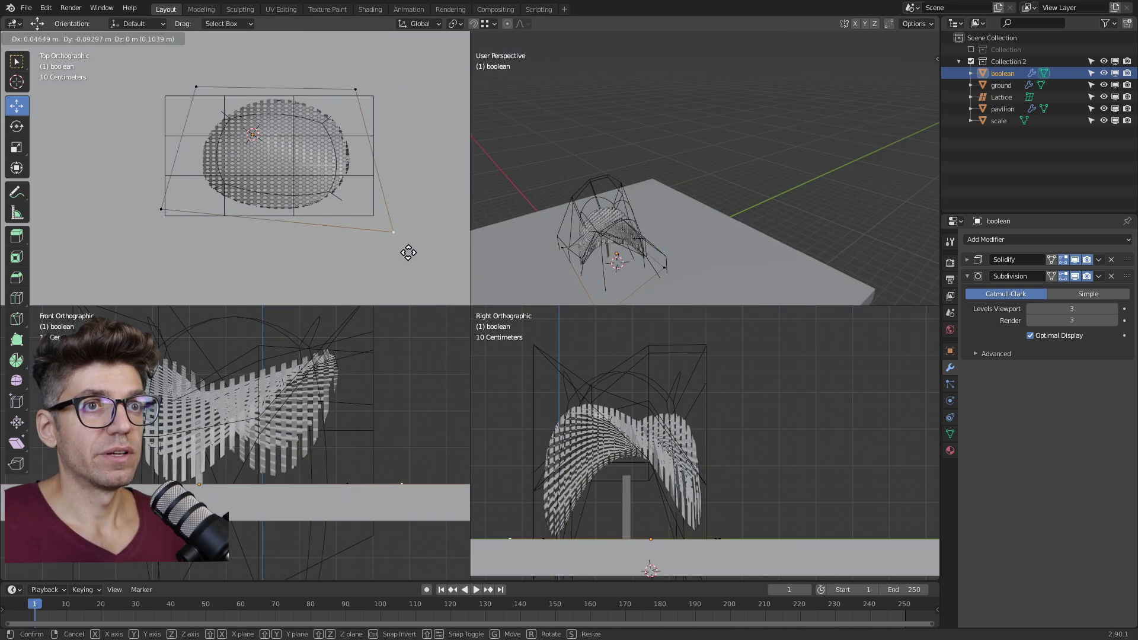
left_click(408, 251)
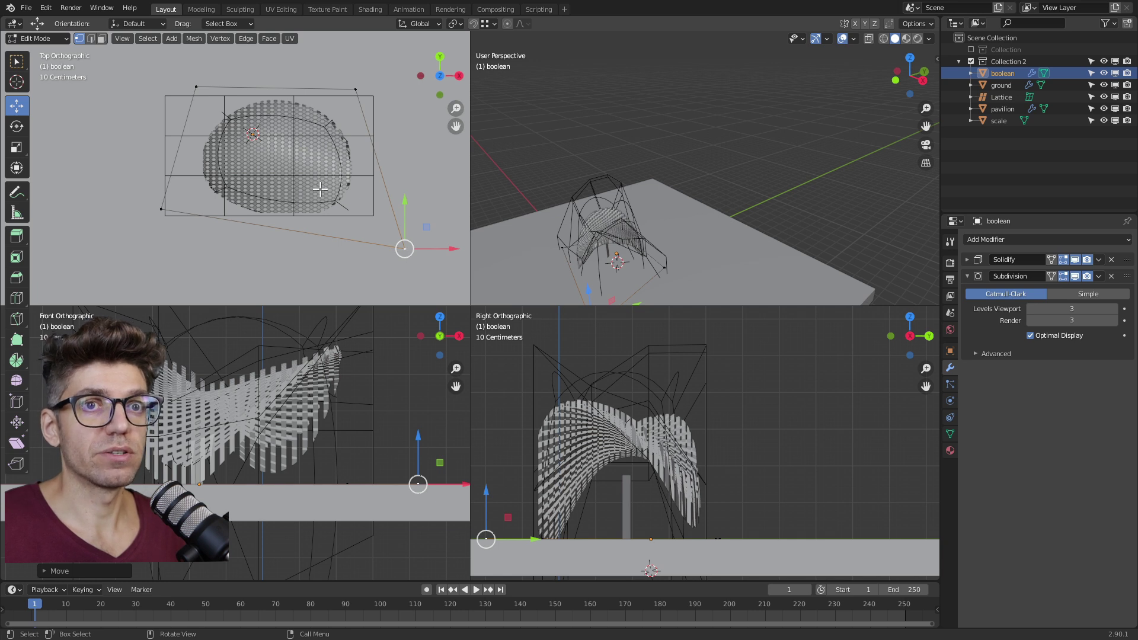
Add one crosswise and one lengthwise loop cut to the boolean mesh, then return to box select
left_click(16, 299)
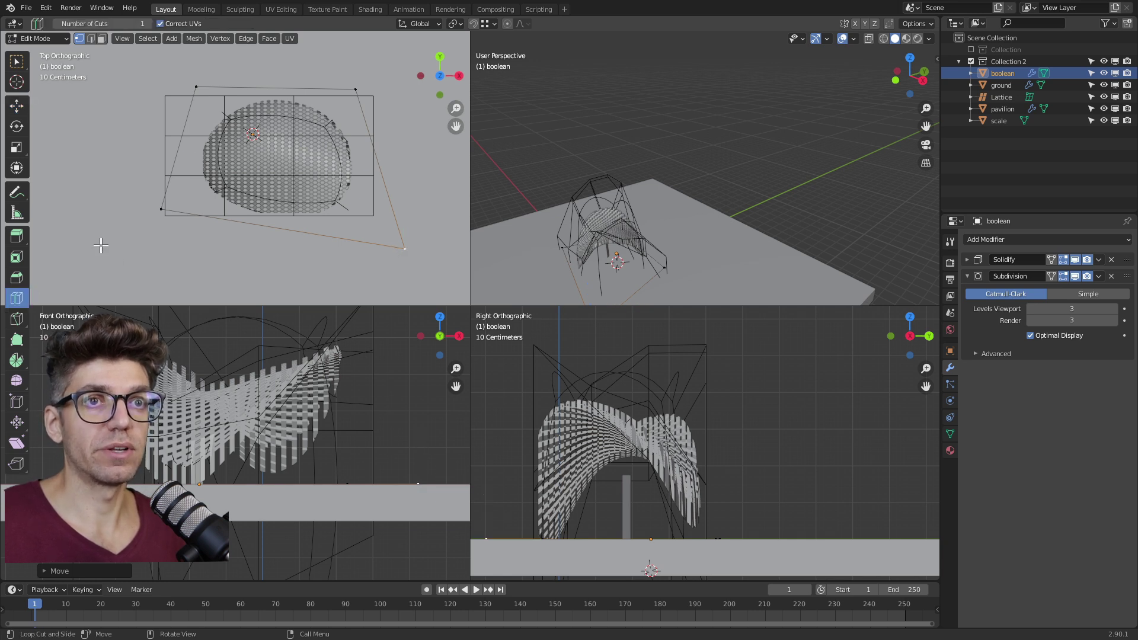
left_click(184, 171)
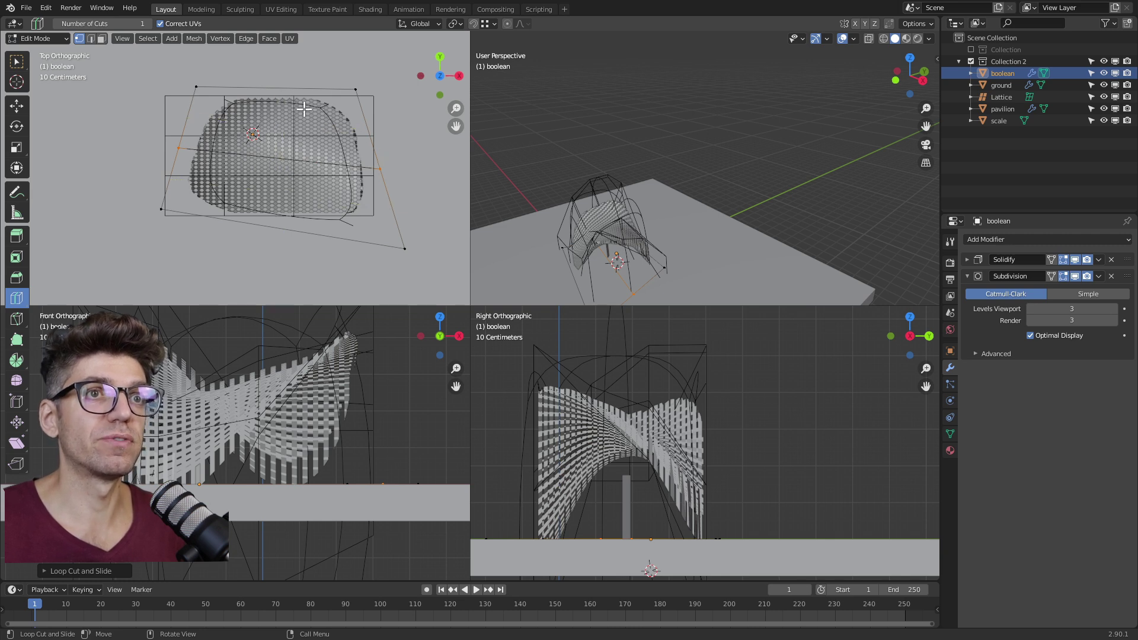
left_click(274, 104)
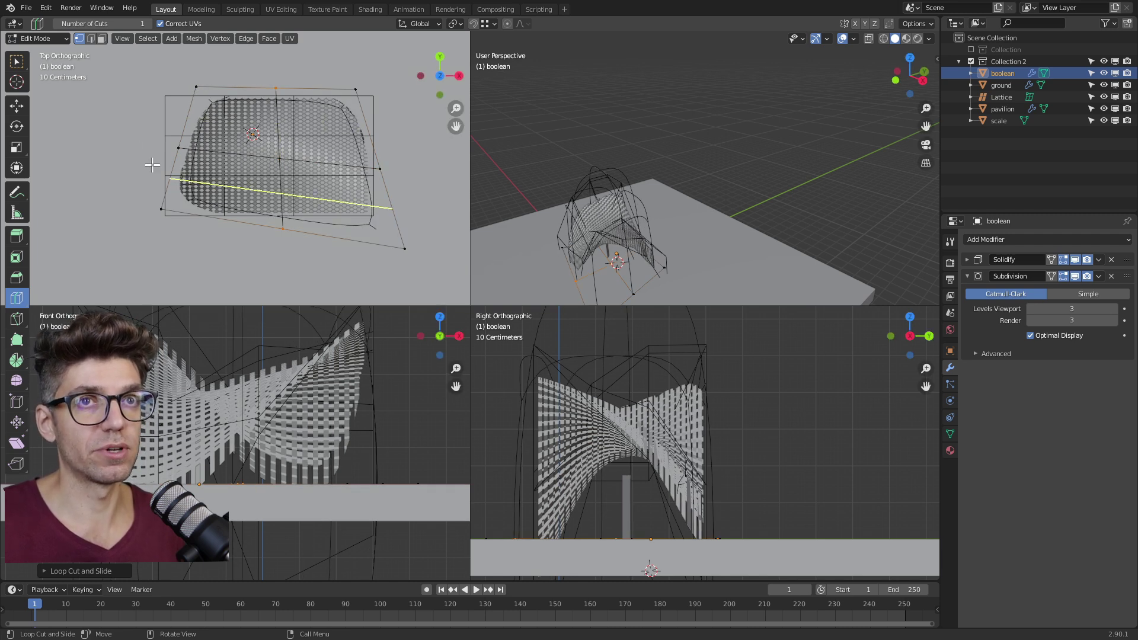
key("w")
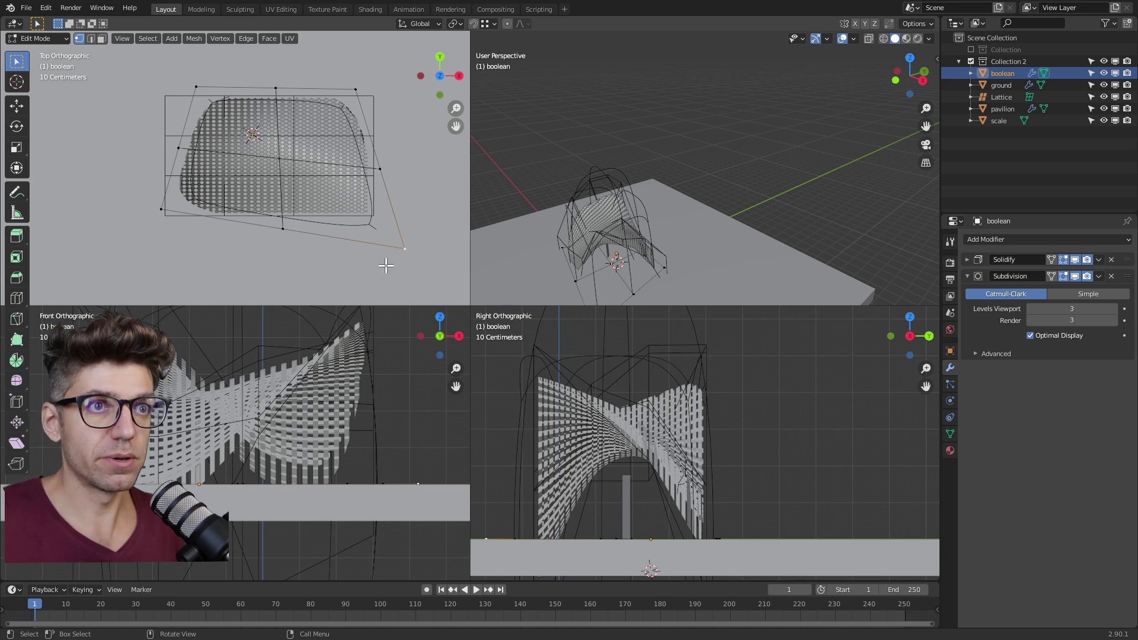
Shift one corner point slightly up, lower the top-left corner, and pull the bottom-left corner outward
key("g")
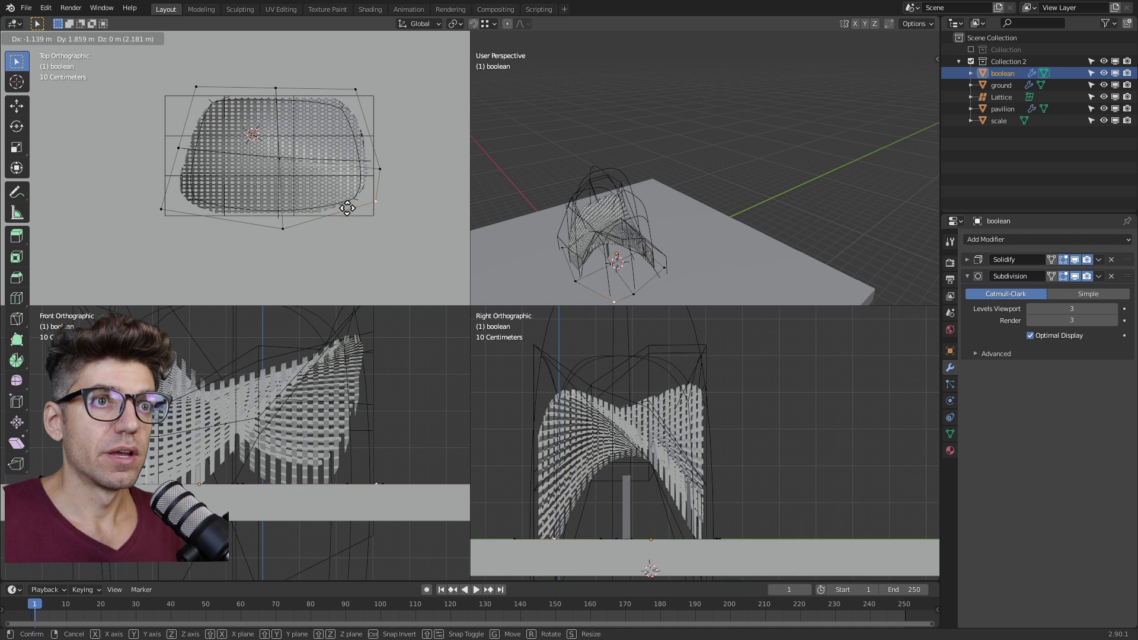
left_click(380, 179)
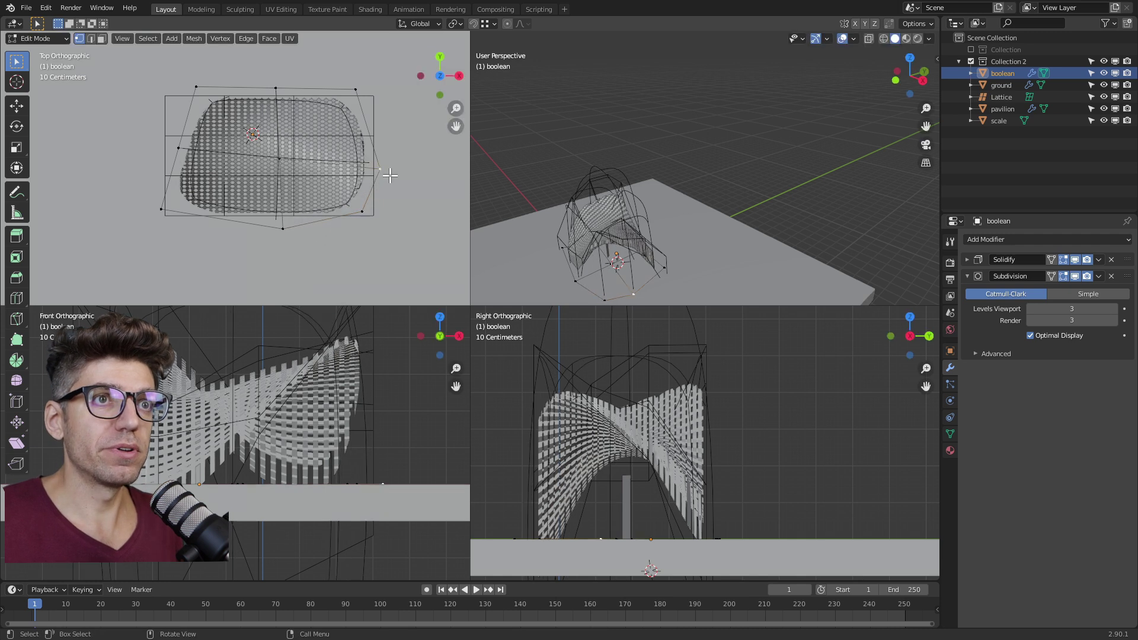
key("g")
left_click(388, 161)
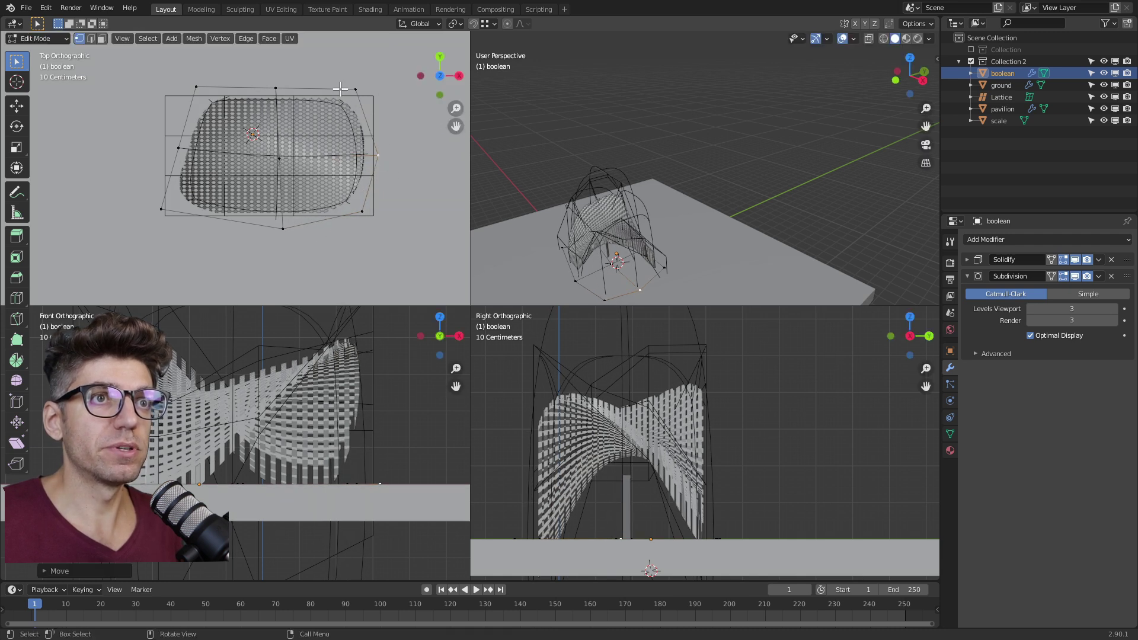
key("g")
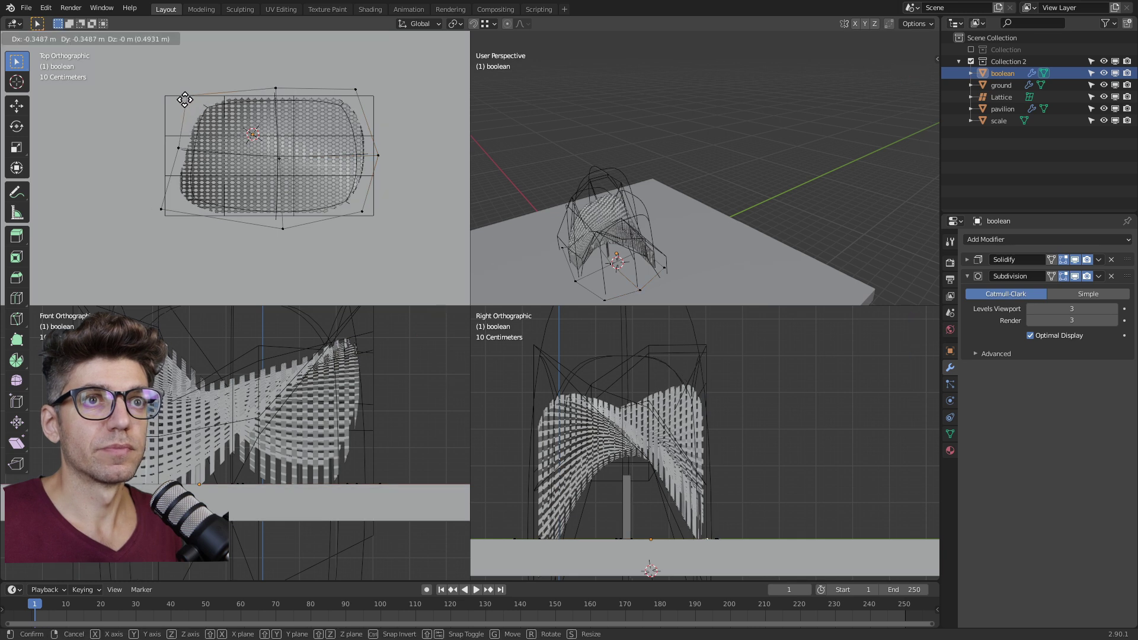
left_click(194, 107)
key("g")
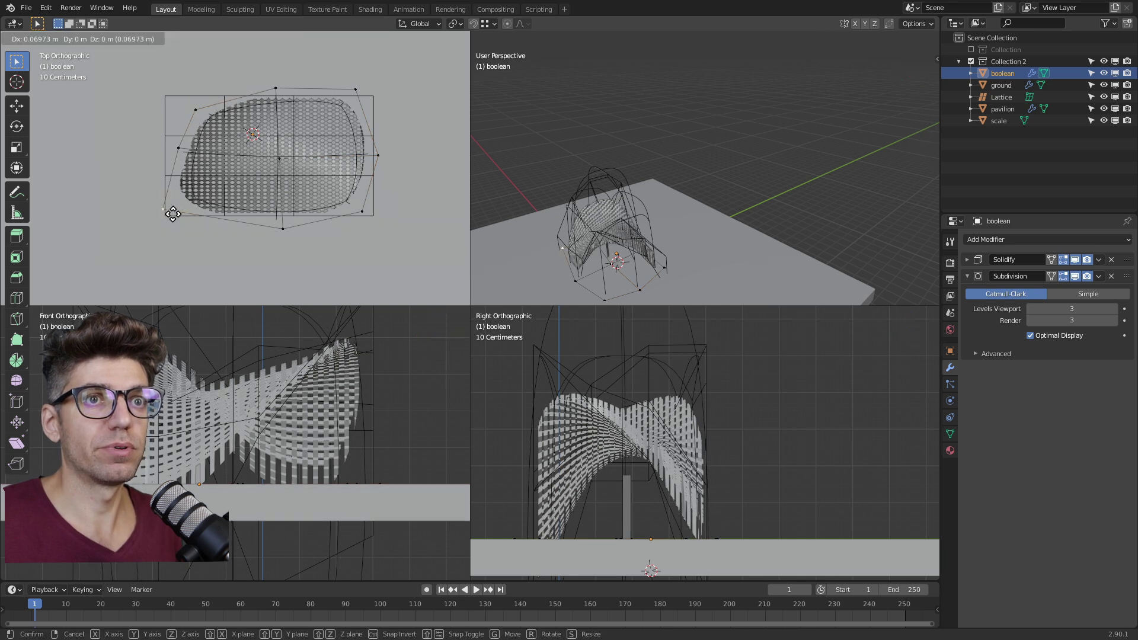
key("Escape")
left_click(162, 210)
key("g")
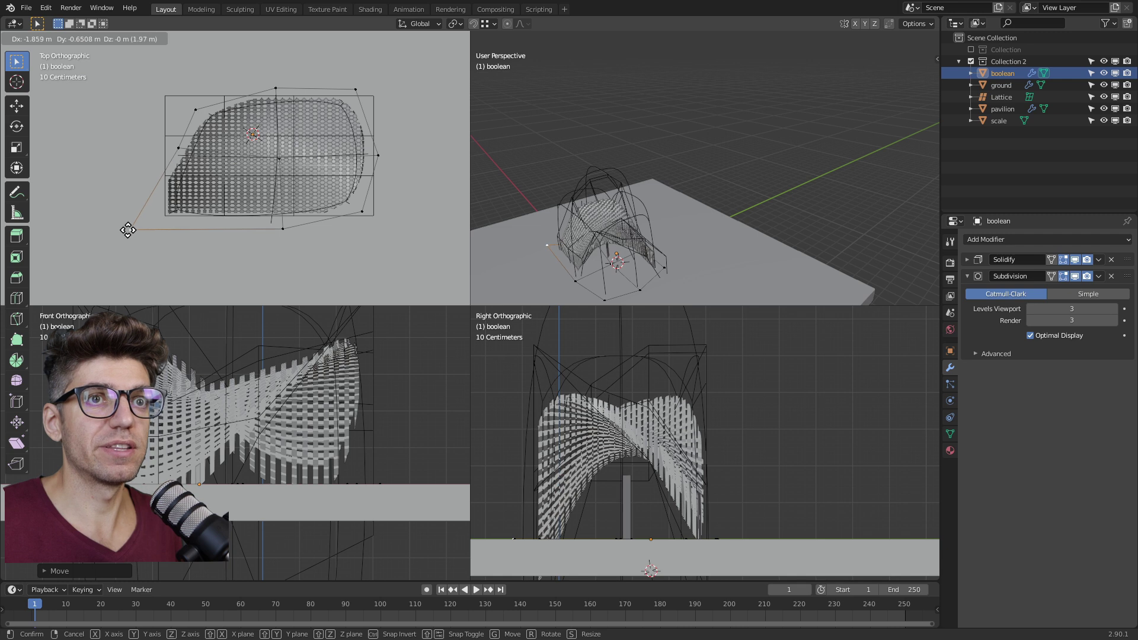
left_click(145, 230)
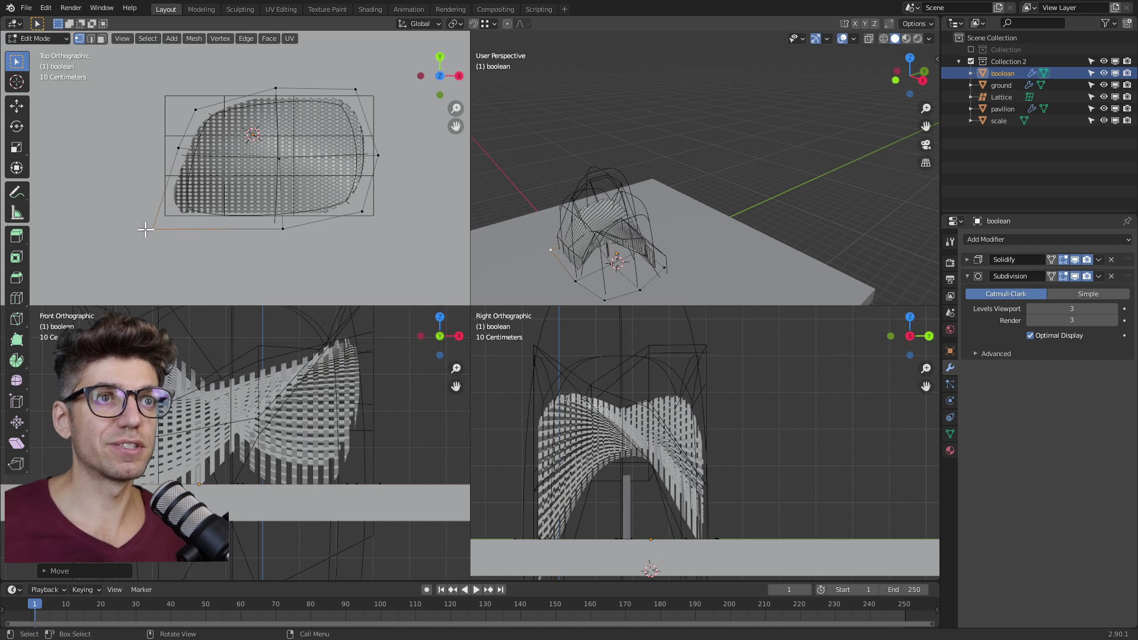
Check the trimmed pavilion from above, then move the lower-right corner point inward
middle_click_drag(629, 190, 616, 227)
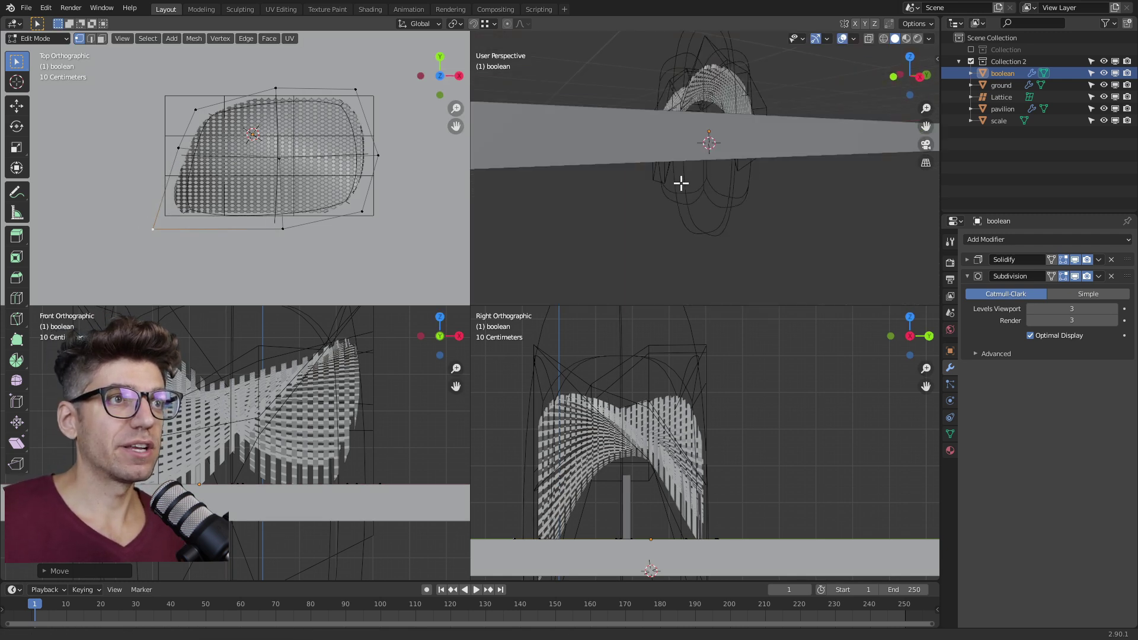
middle_click_drag(681, 183, 537, 246)
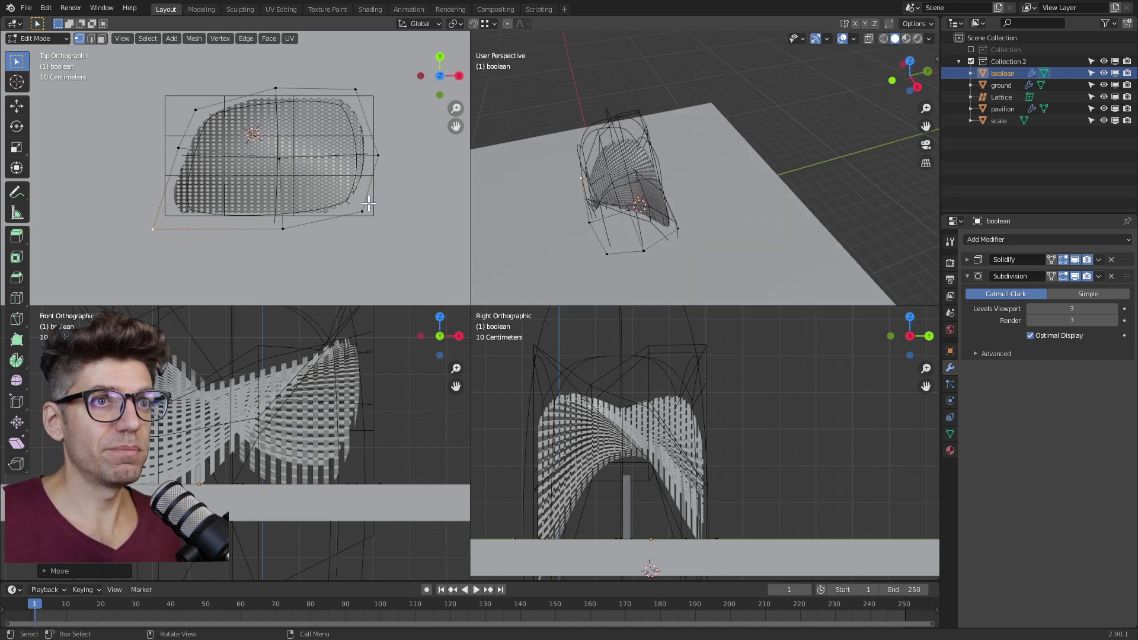
middle_click_drag(621, 213, 674, 221)
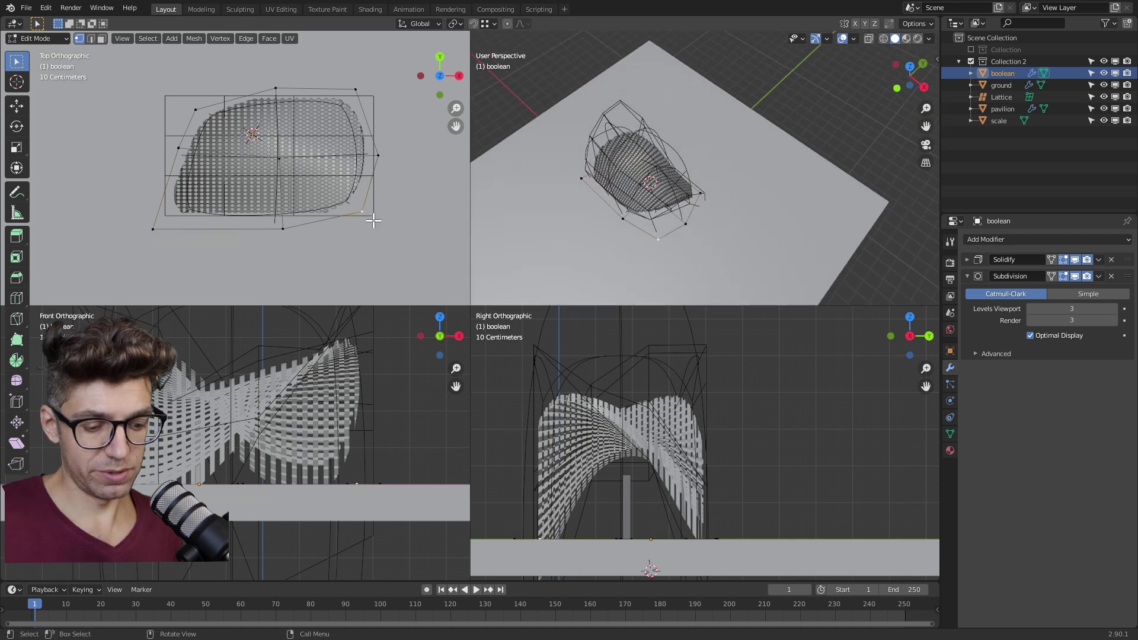
key("g")
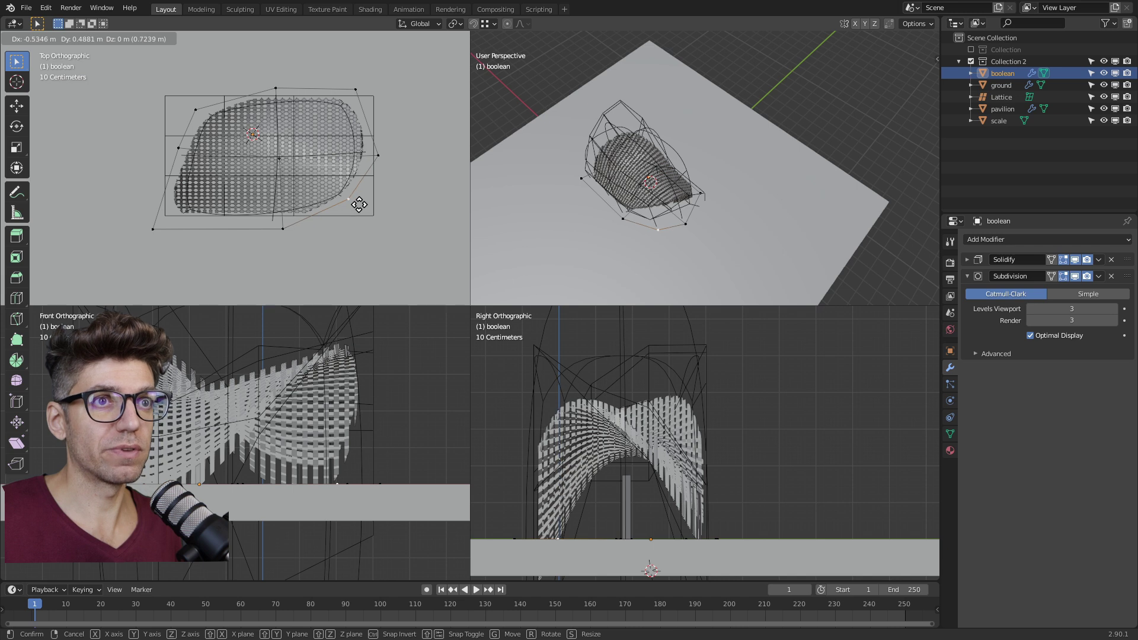
left_click(354, 200)
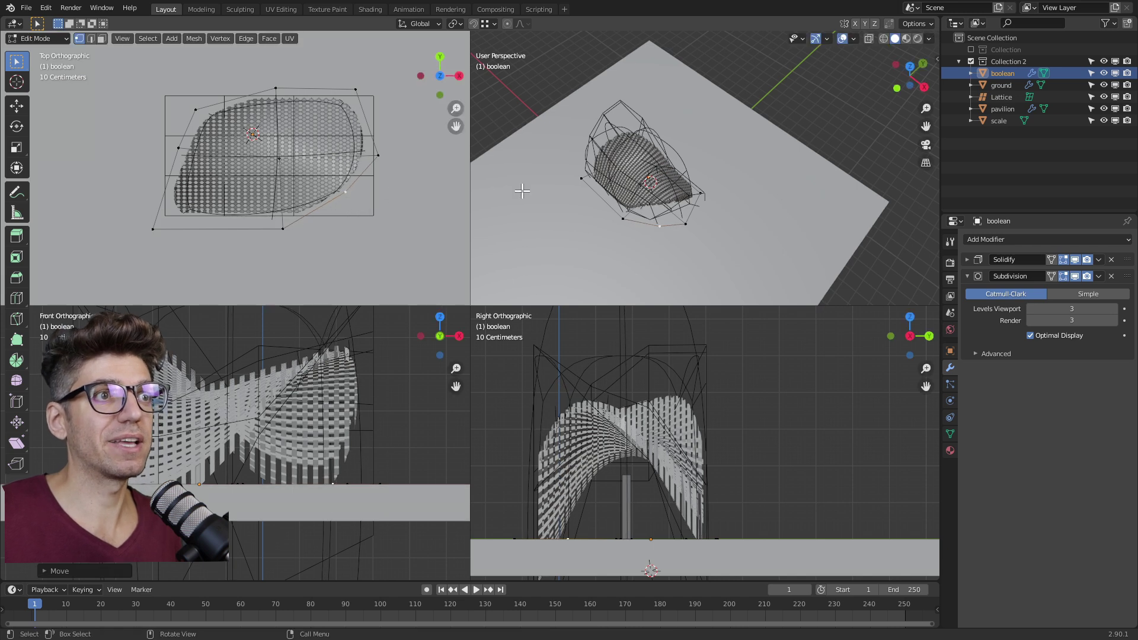
Reposition the top-left corner and pull the left corner point further left, checking from a side view
middle_click_drag(522, 190, 742, 132)
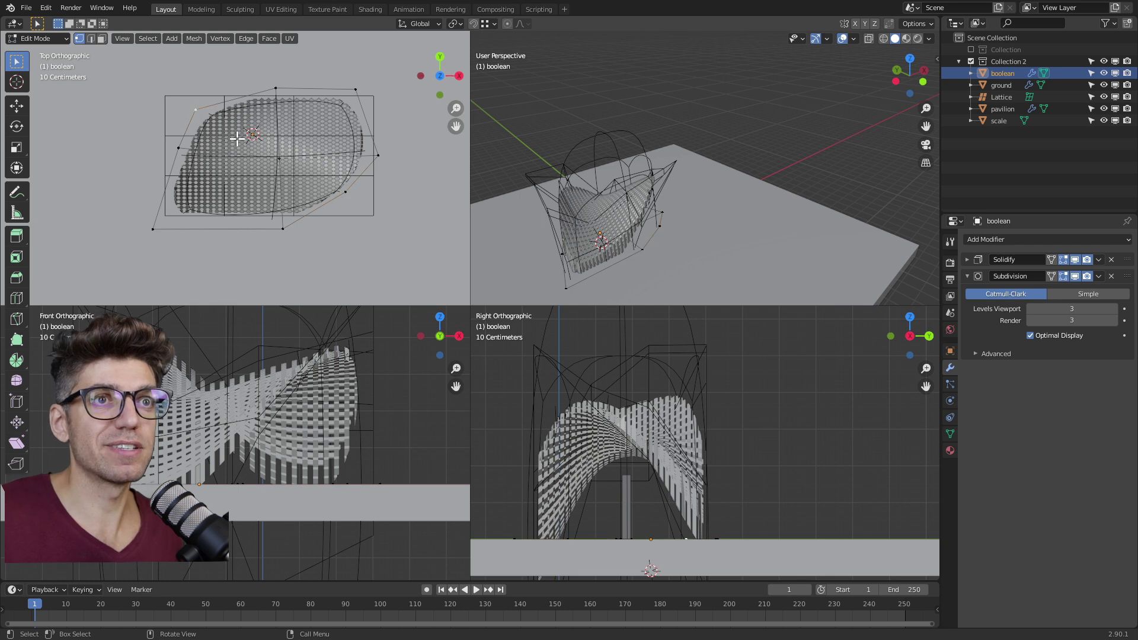
key("g")
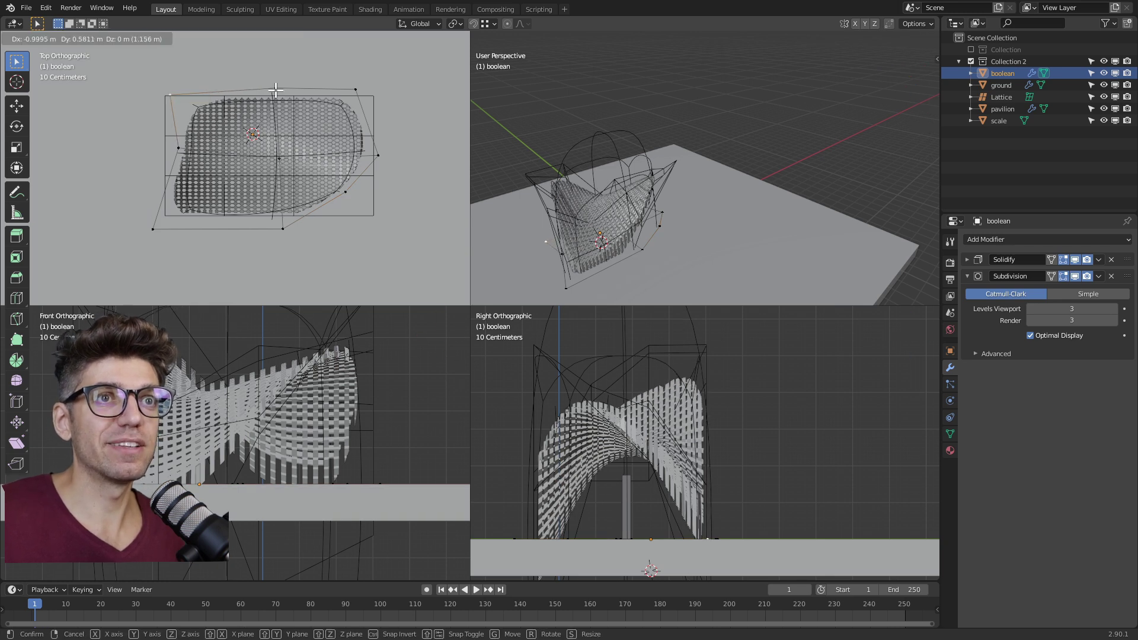
left_click(285, 127)
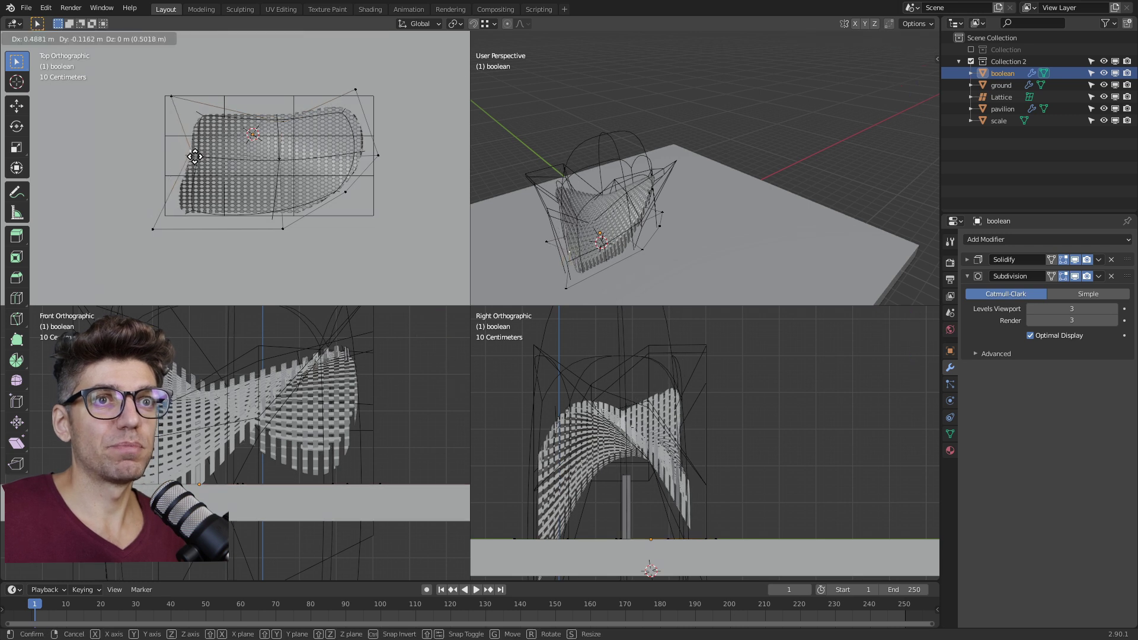
left_click(192, 156)
mouse_move(592, 210)
middle_mouse_down()
mouse_move(533, 196)
mouse_move(933, 166)
mouse_move(599, 185)
mouse_move(587, 214)
middle_mouse_up()
key("g")
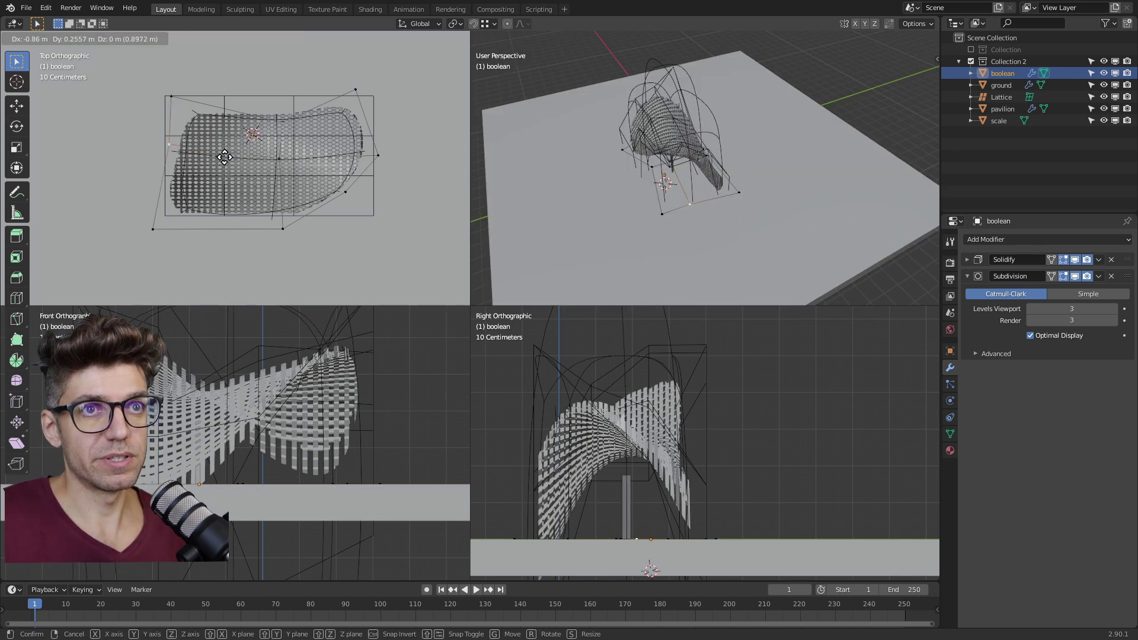
left_click(225, 156)
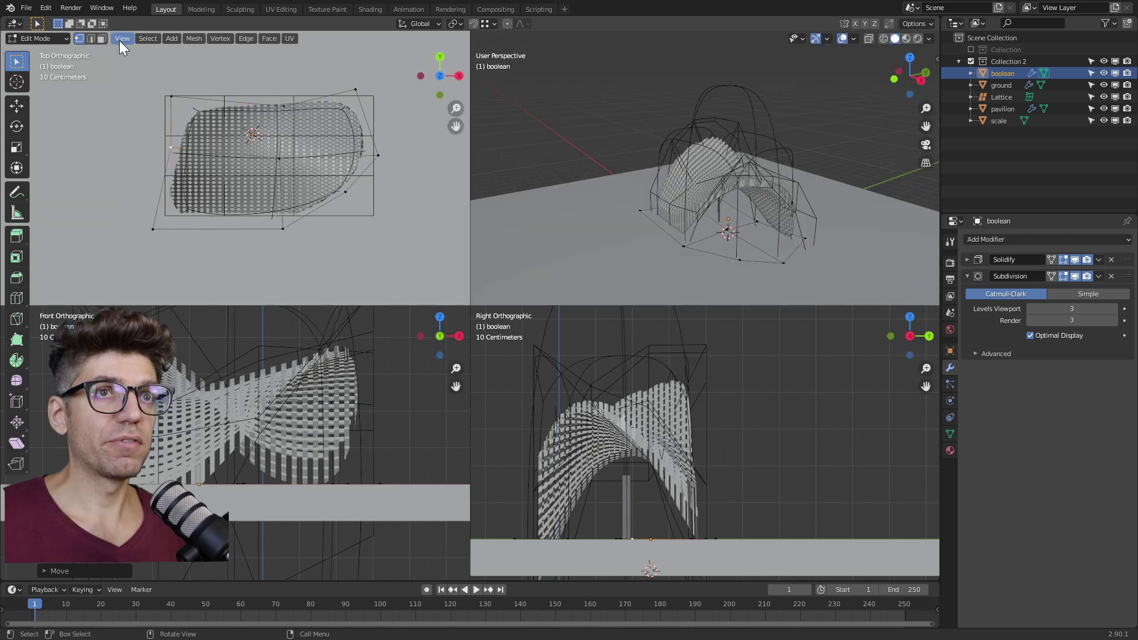
Toggle off Quad View for one full-size perspective view and orbit around the pavilion
left_click(120, 39)
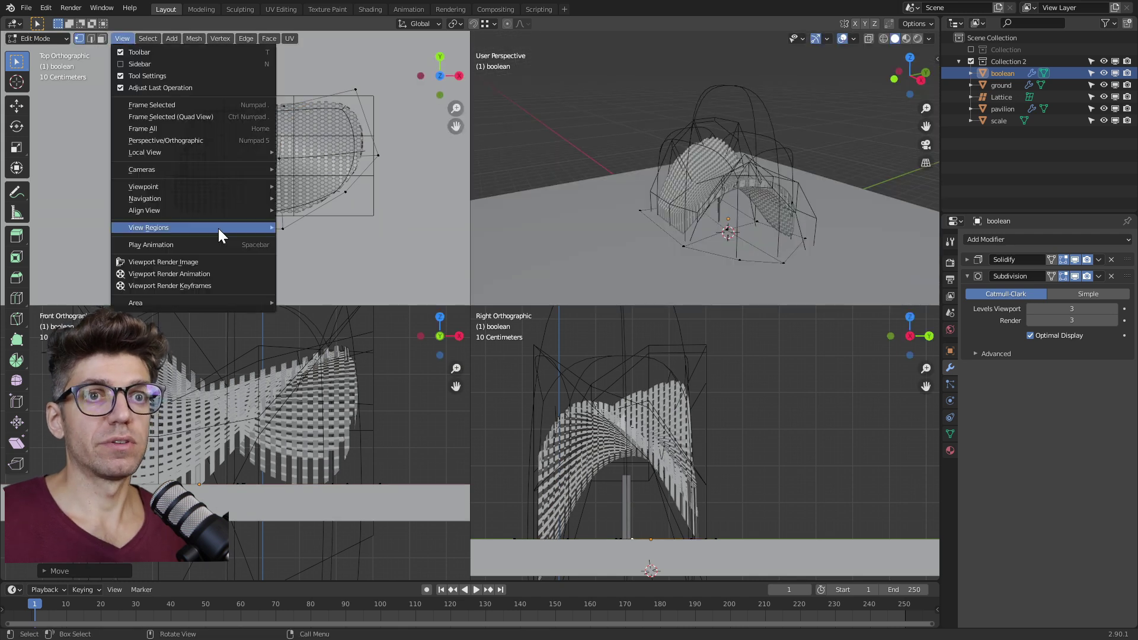
mouse_move(164, 305)
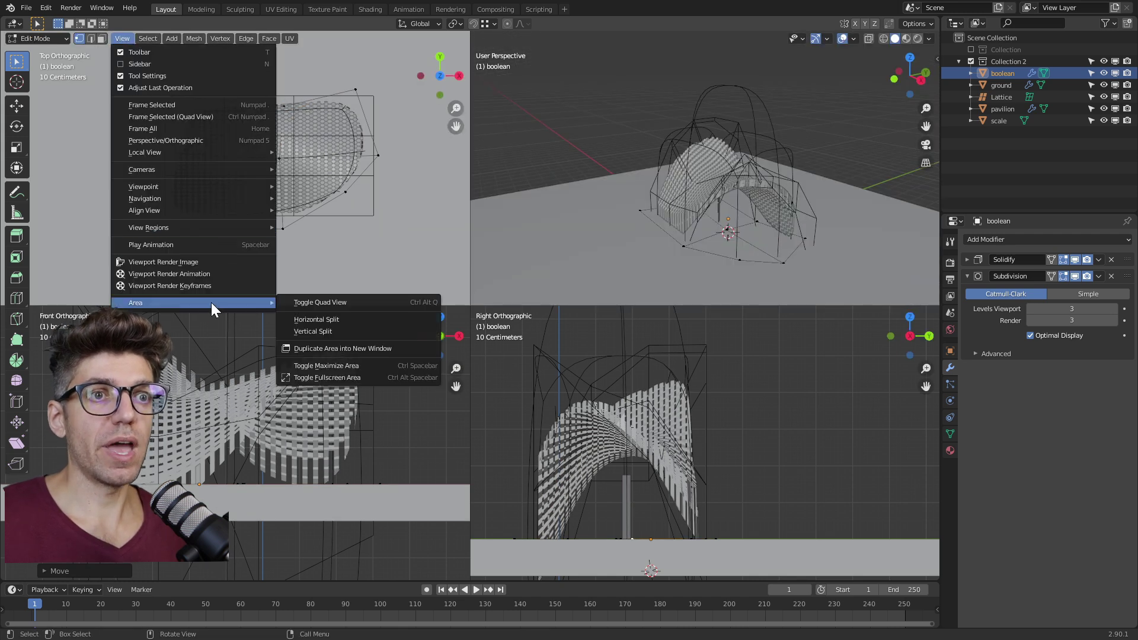
left_click(327, 299)
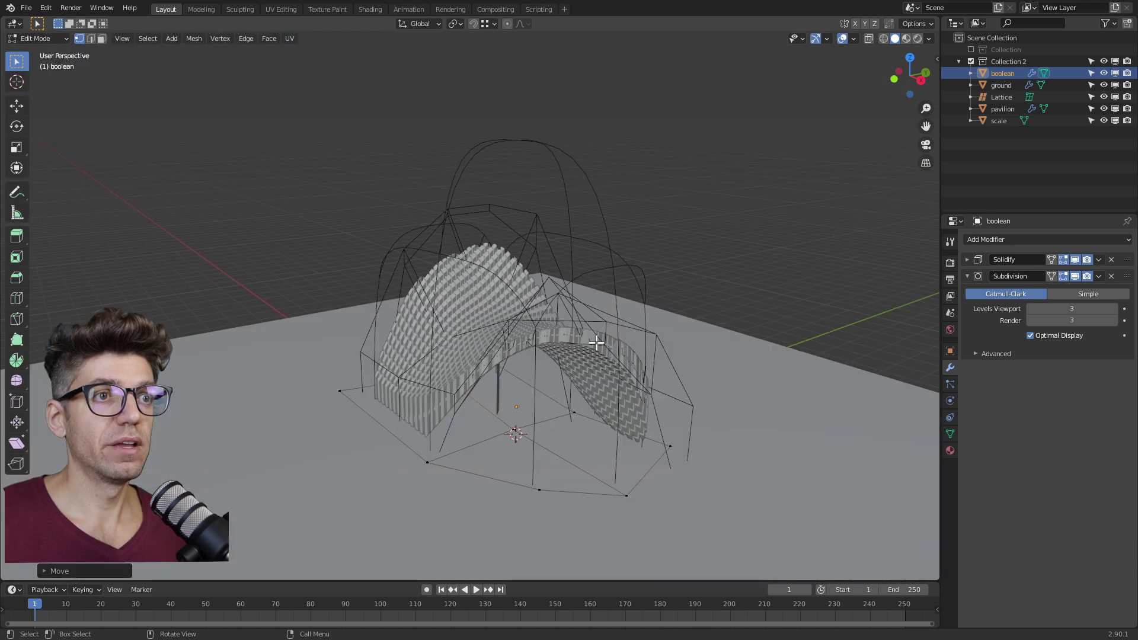
middle_click_drag(325, 300, 279, 354)
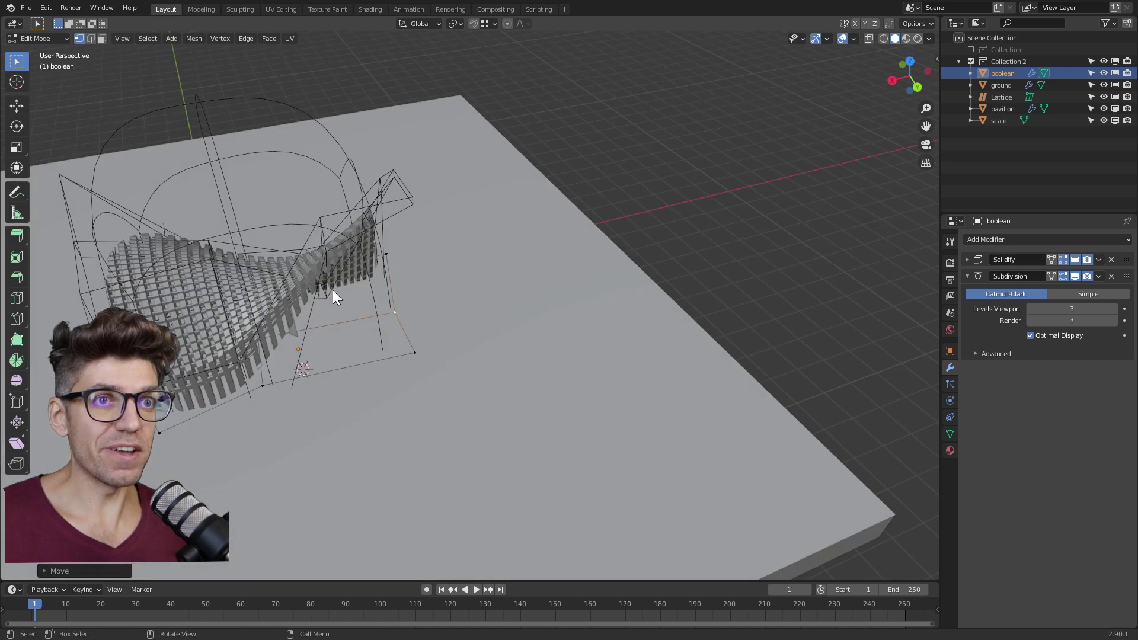